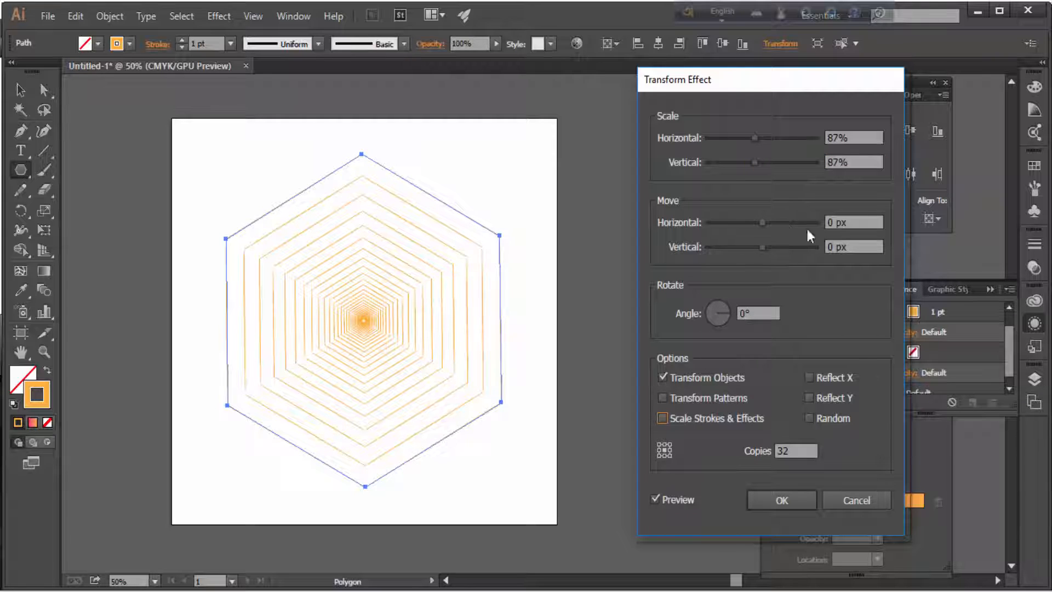
Set the hexagon's Transform effect rotation angle to 19° and apply the effect.
{"action": "double_click", "coordinate": [752, 315]}
{"action": "type", "text": "24"}
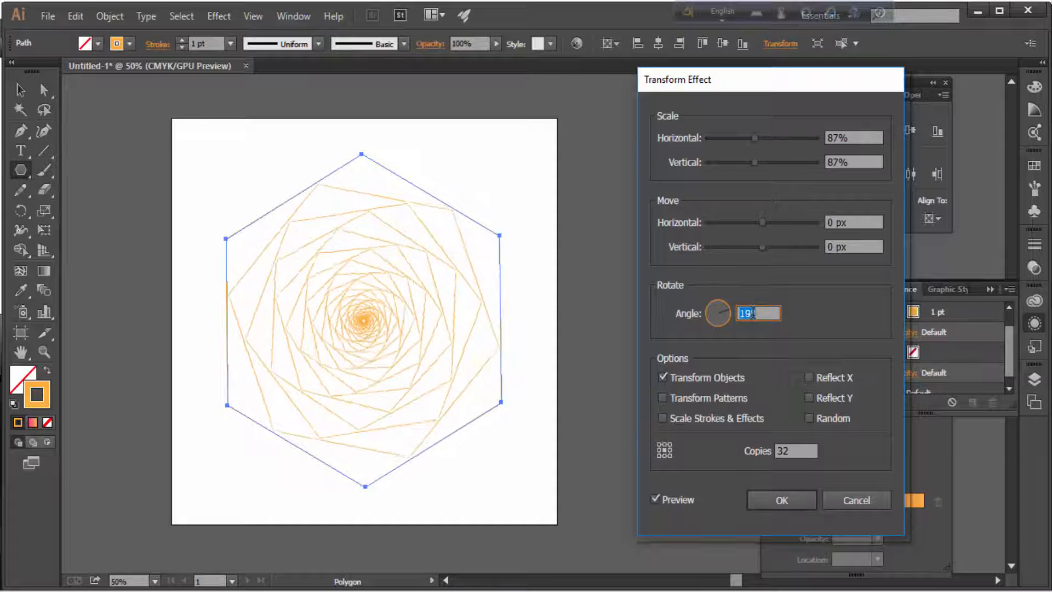
{"action": "key", "text": "Up"}
{"action": "key", "text": "Up"}
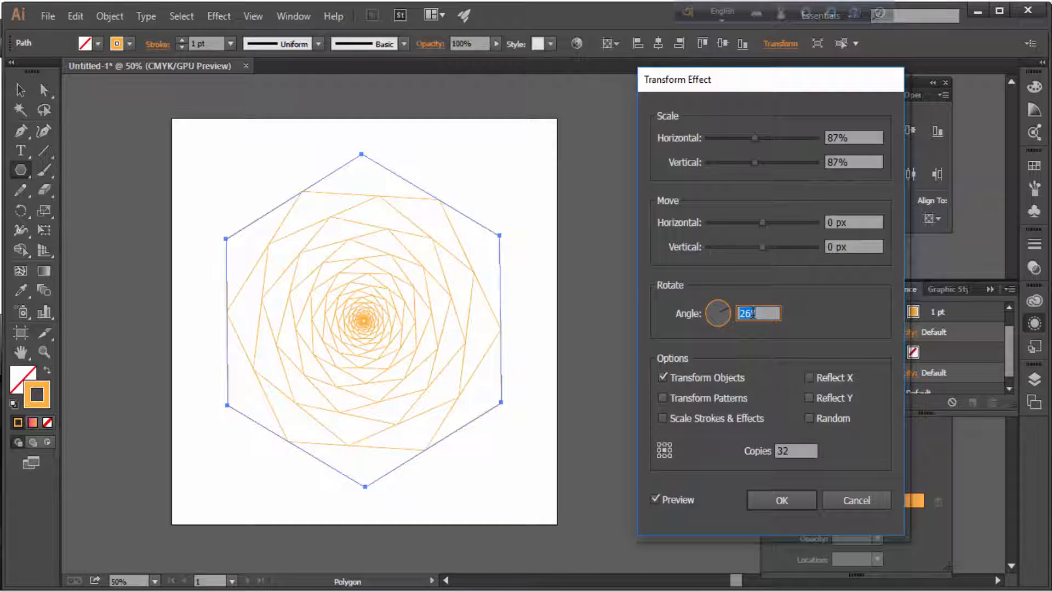
{"action": "key", "text": "Down"}
{"action": "key", "text": "Down"}
{"action": "key", "text": "Down"}
{"action": "key", "text": "Down"}
{"action": "key", "text": "Down"}
{"action": "key", "text": "Down"}
{"action": "key", "text": "Down"}
{"action": "key", "text": "Down"}
{"action": "key", "text": "Down"}
{"action": "key", "text": "Down"}
{"action": "key", "text": "Down"}
{"action": "key", "text": "Down"}
{"action": "key", "text": "Down"}
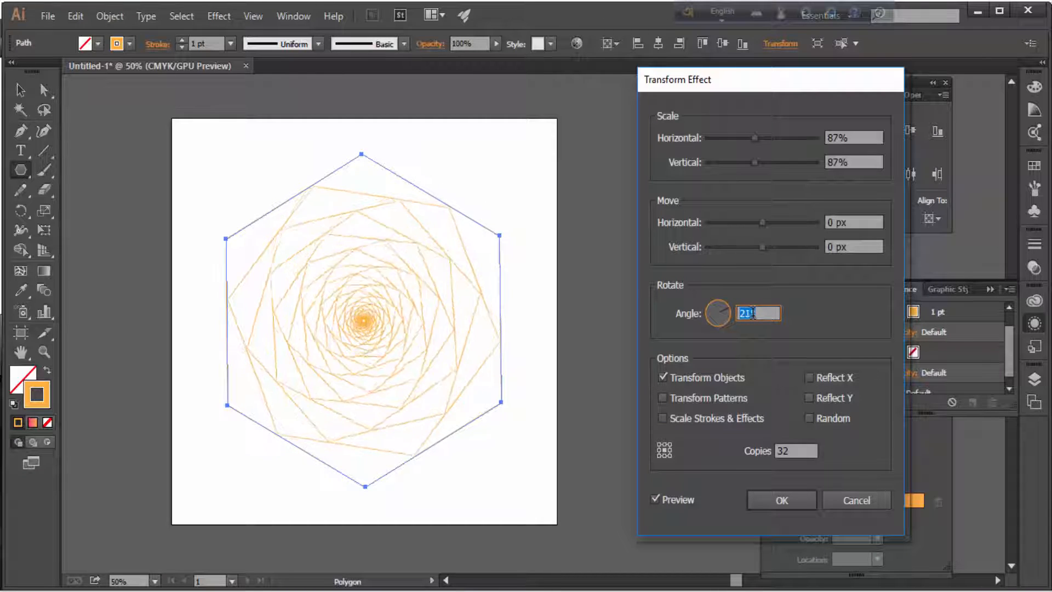
{"action": "key", "text": "Up"}
{"action": "key", "text": "Up"}
{"action": "key", "text": "Up"}
{"action": "key", "text": "Up"}
{"action": "key", "text": "Up"}
{"action": "key", "text": "Up"}
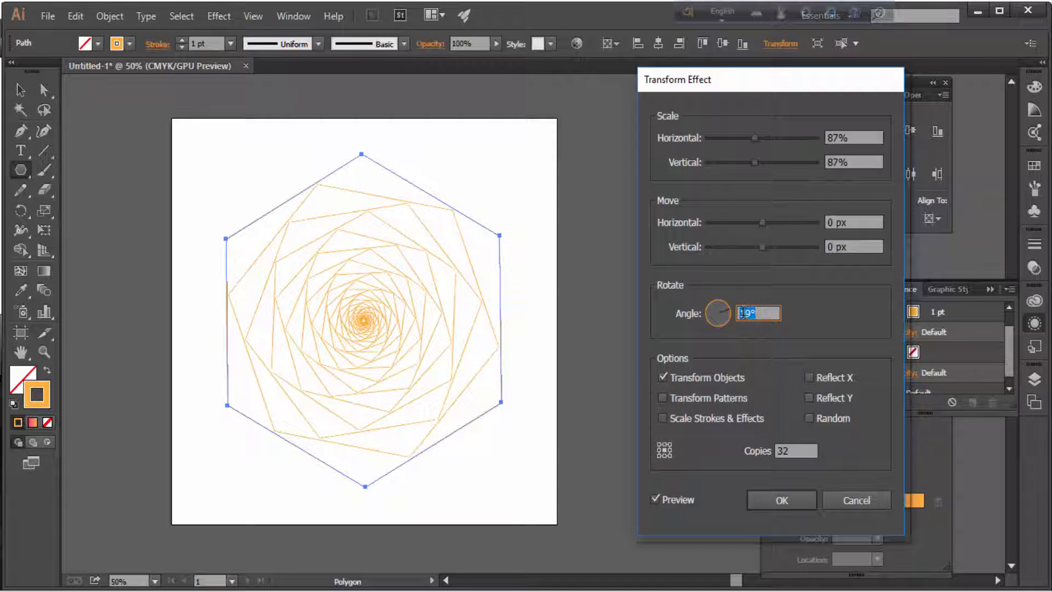
{"action": "key", "text": "Return"}
Apply the pink-to-orange linear gradient to the stroke of the hexagon spiral.
{"action": "left_click", "coordinate": [20, 90]}
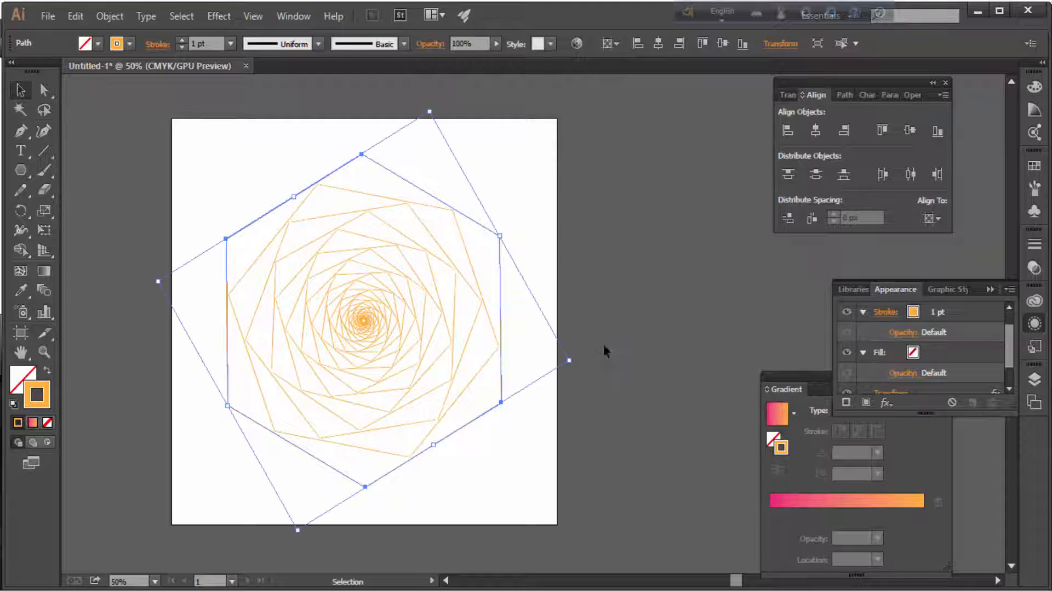
{"action": "left_click", "coordinate": [603, 345]}
{"action": "left_click", "coordinate": [496, 405]}
{"action": "left_click", "coordinate": [852, 501]}
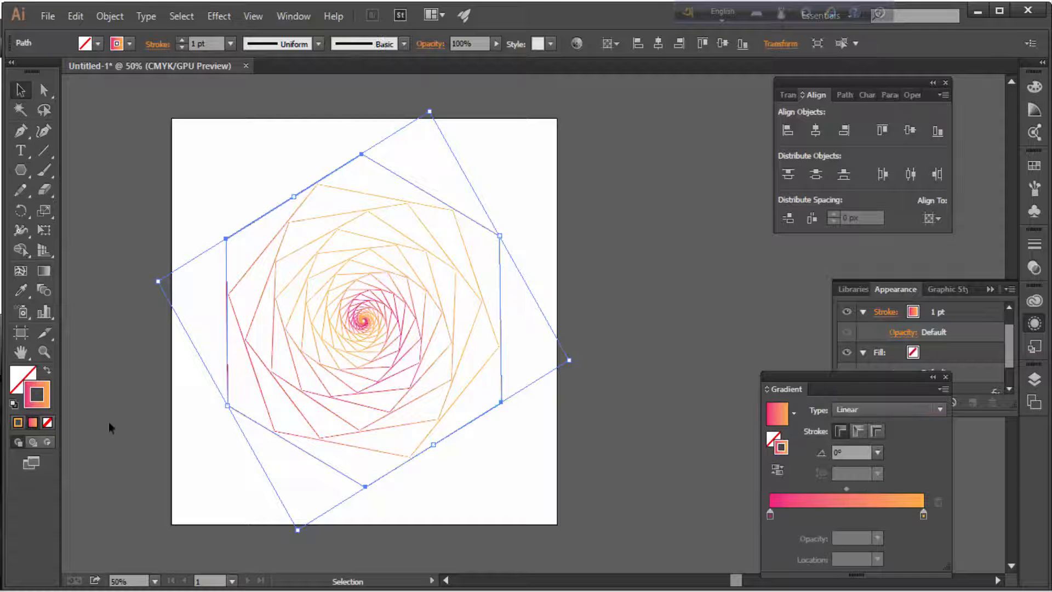
{"action": "left_click", "coordinate": [642, 425]}
{"action": "left_click_drag", "start_coordinate": [619, 411], "coordinate": [638, 395]}
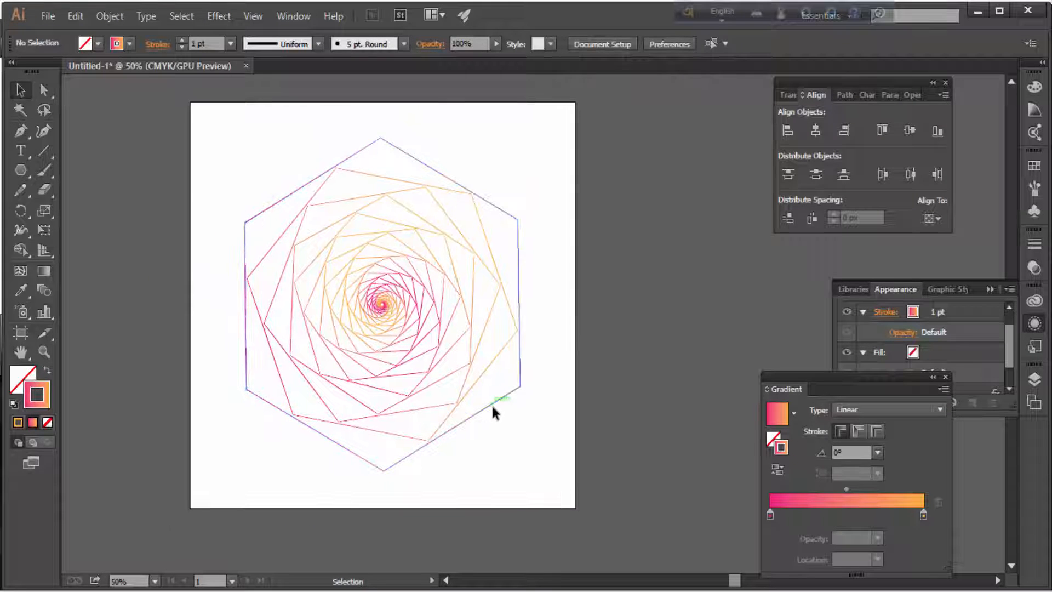
Move the spiral off the artboard onto the grey canvas and bring it back onto the artboard.
{"action": "left_click", "coordinate": [495, 406]}
{"action": "left_click_drag", "start_coordinate": [394, 384], "coordinate": [114, 376]}
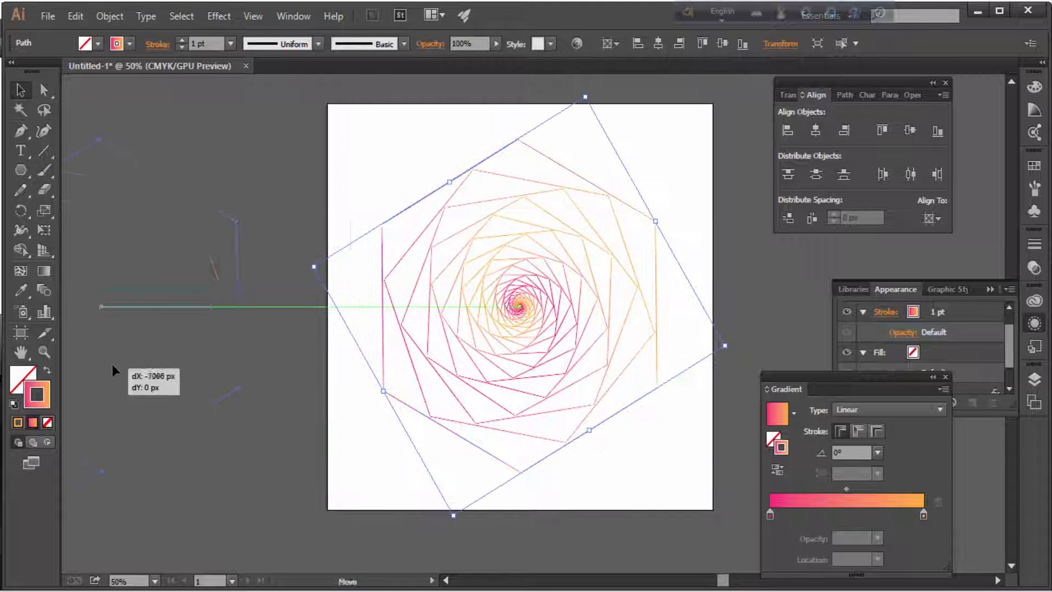
{"action": "left_click_drag", "start_coordinate": [344, 376], "coordinate": [537, 378]}
{"action": "left_click", "coordinate": [923, 515]}
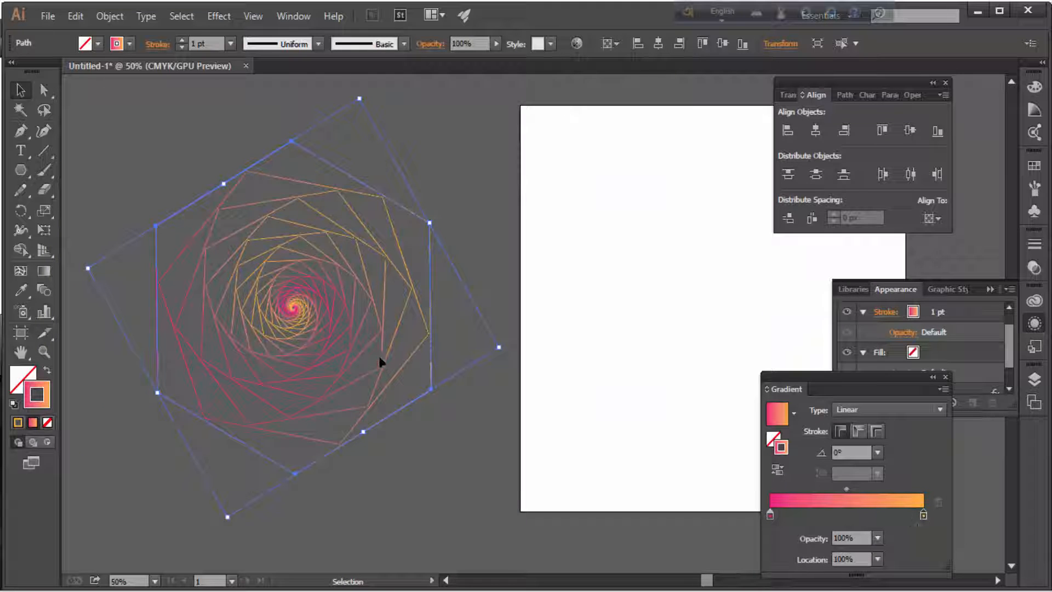
{"action": "left_click_drag", "start_coordinate": [423, 385], "coordinate": [636, 405]}
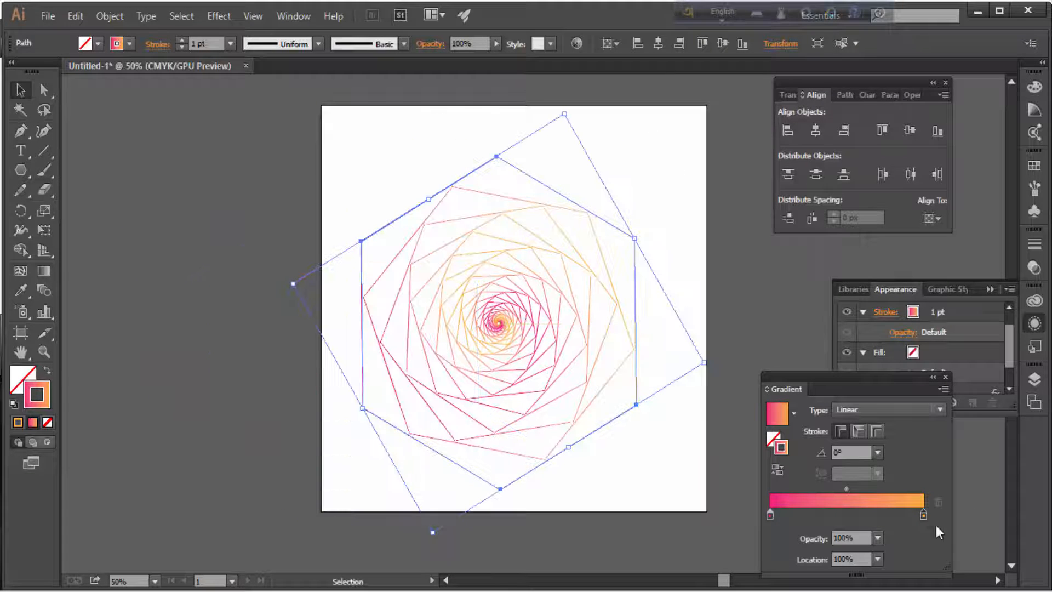
Change the orange end stop of the spiral's stroke gradient to light blue.
{"action": "double_click", "coordinate": [923, 515]}
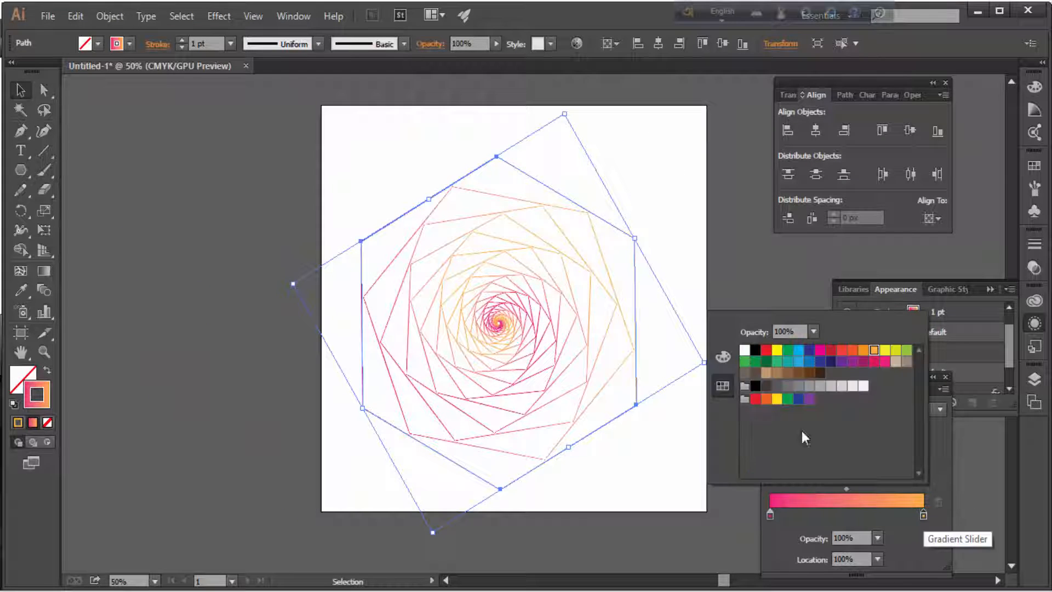
{"action": "left_click", "coordinate": [809, 351]}
{"action": "left_click", "coordinate": [801, 354]}
{"action": "left_click", "coordinate": [706, 306]}
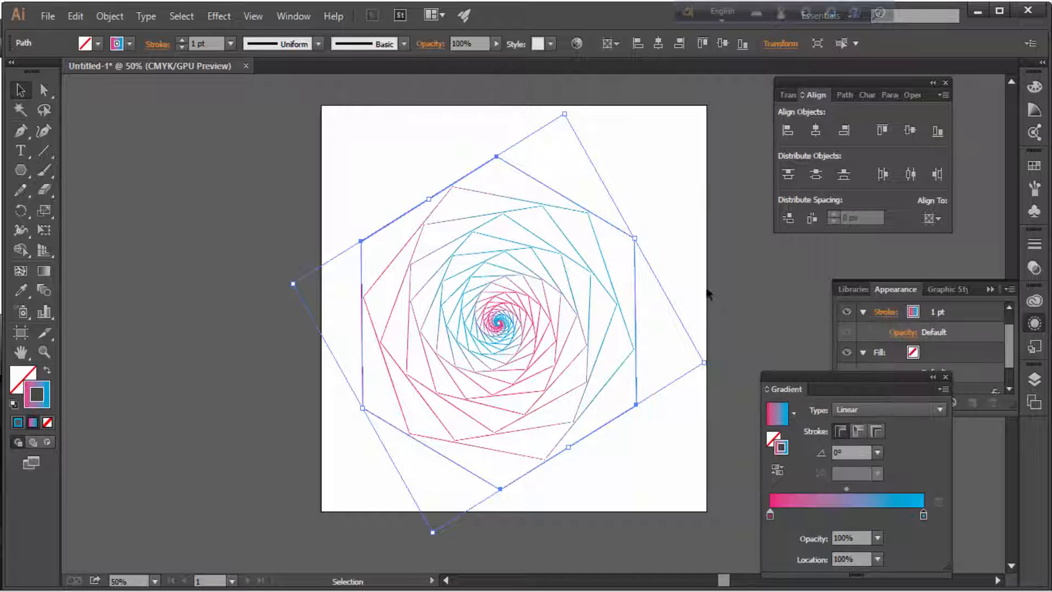
{"action": "left_click", "coordinate": [691, 274]}
{"action": "left_click", "coordinate": [603, 264]}
Draw a rectangle covering the whole artboard, filled black without a stroke, and send it to the back.
{"action": "left_click_drag", "start_coordinate": [23, 172], "coordinate": [82, 172]}
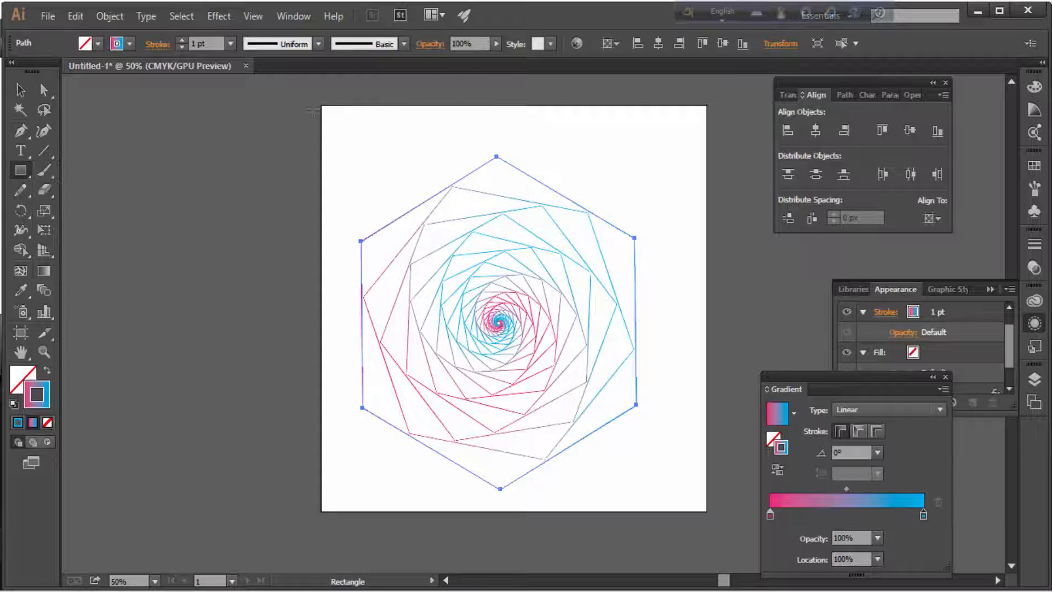
{"action": "left_click_drag", "start_coordinate": [320, 105], "coordinate": [706, 511]}
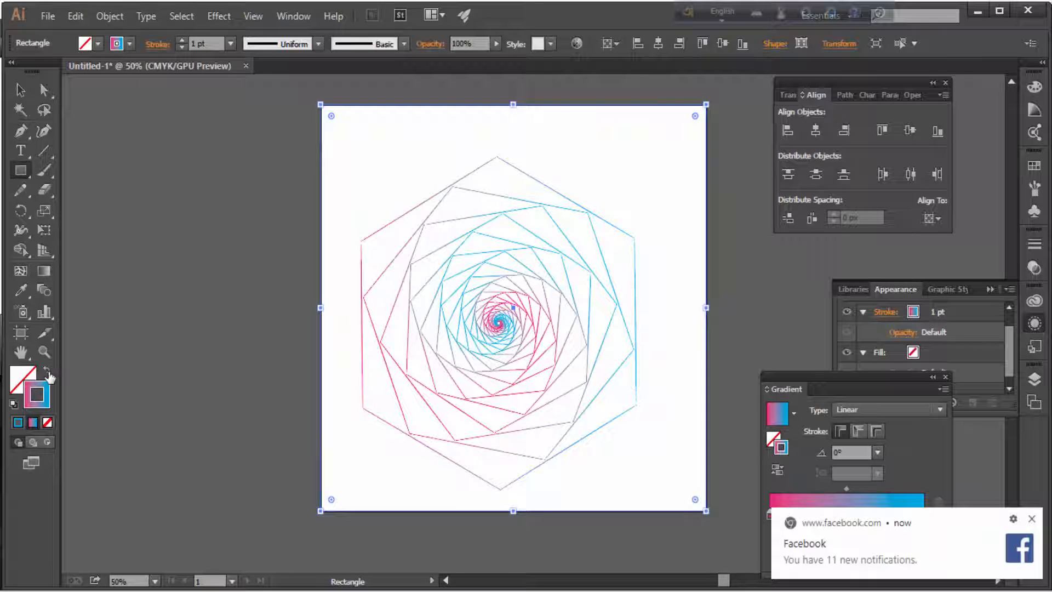
{"action": "left_click", "coordinate": [48, 374]}
{"action": "left_click", "coordinate": [859, 96]}
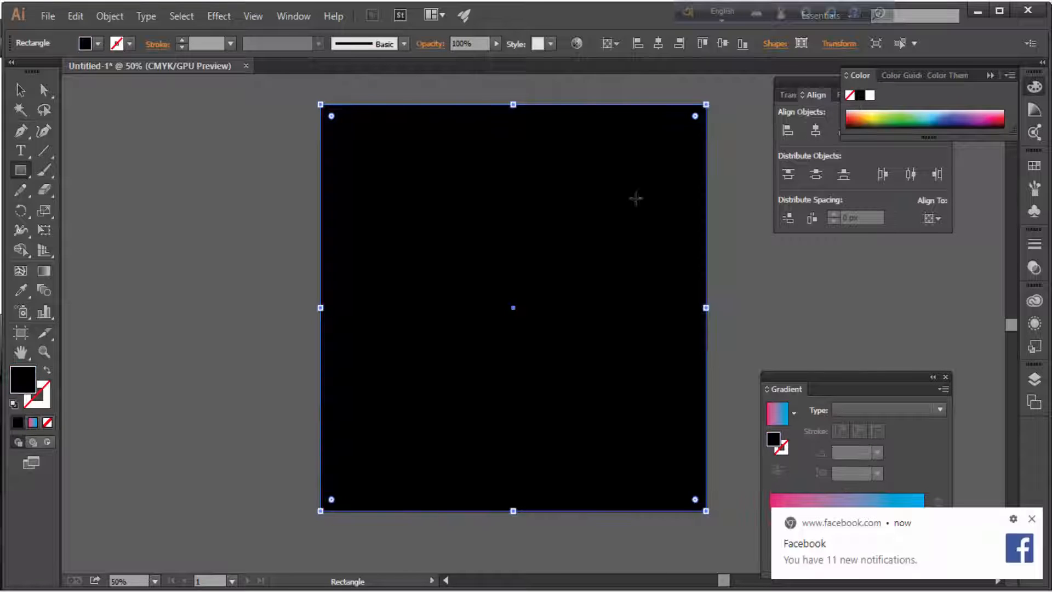
{"action": "key", "text": "ctrl+shift+["}
{"action": "left_click", "coordinate": [26, 93]}
{"action": "left_click", "coordinate": [214, 191]}
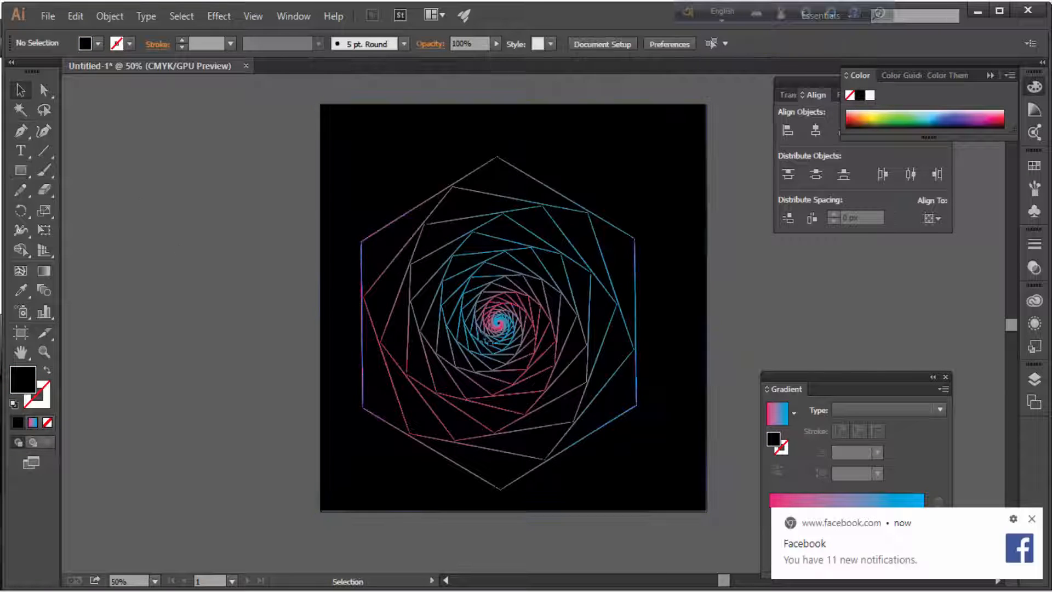
Scale the spiral down slightly and reposition it near the centre of the black background.
{"action": "left_click_drag", "start_coordinate": [491, 327], "coordinate": [513, 327]}
{"action": "left_click_drag", "start_coordinate": [772, 321], "coordinate": [761, 318]}
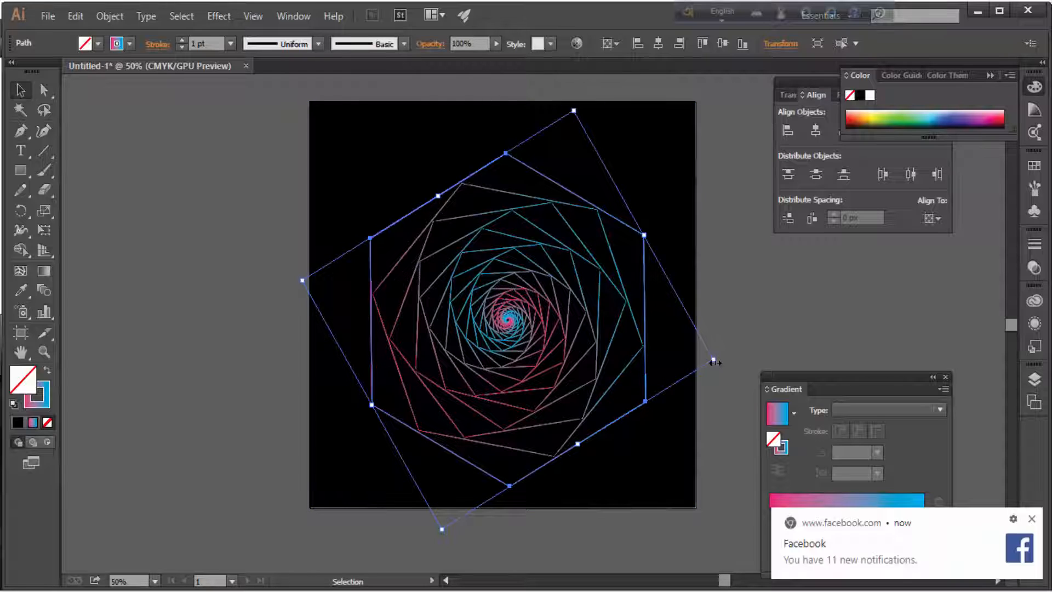
{"action": "left_click_drag", "start_coordinate": [714, 361], "coordinate": [701, 365]}
{"action": "left_click", "coordinate": [777, 319]}
{"action": "mouse_move", "coordinate": [538, 333]}
{"action": "left_mouse_down"}
{"action": "mouse_move", "coordinate": [552, 326]}
{"action": "mouse_move", "coordinate": [525, 317]}
{"action": "left_mouse_up"}
{"action": "key", "text": "ctrl+z"}
{"action": "left_click", "coordinate": [571, 338]}
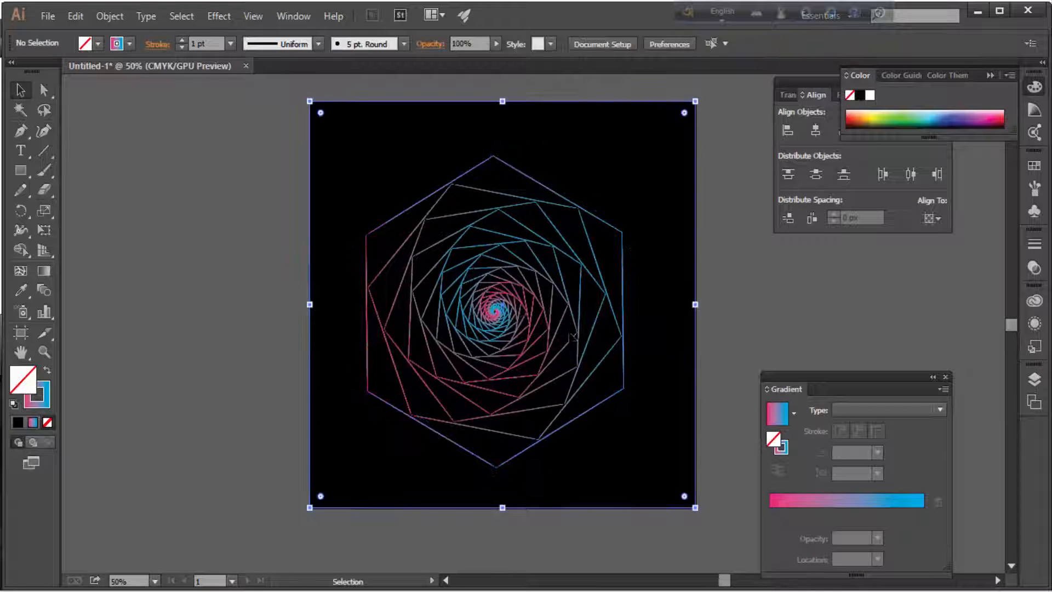
Duplicate the spiral in place and rotate the copy clockwise so the two spirals interlace.
{"action": "left_click", "coordinate": [559, 332]}
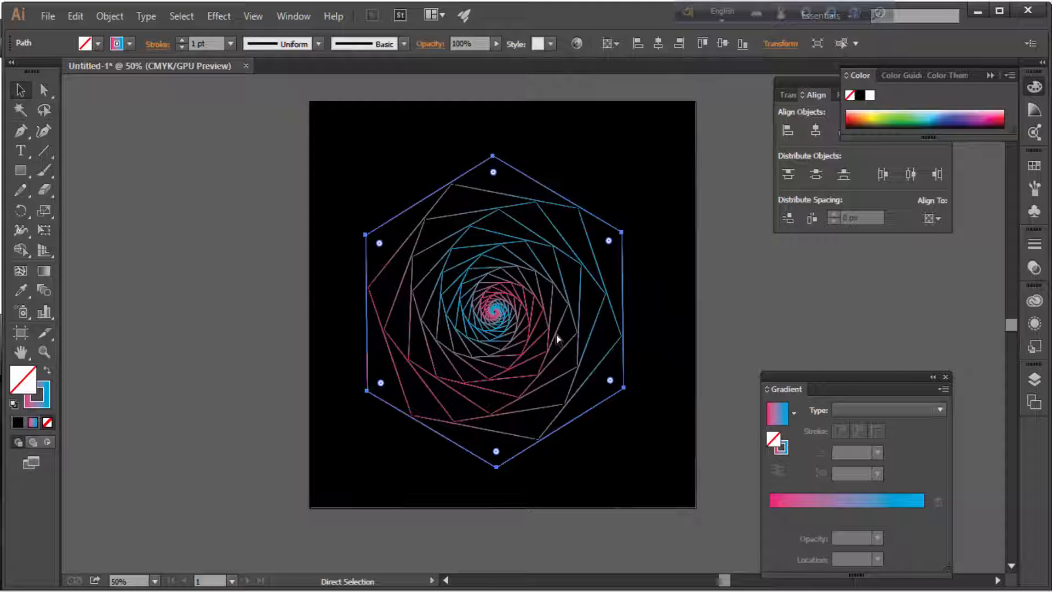
{"action": "key", "text": "ctrl+a"}
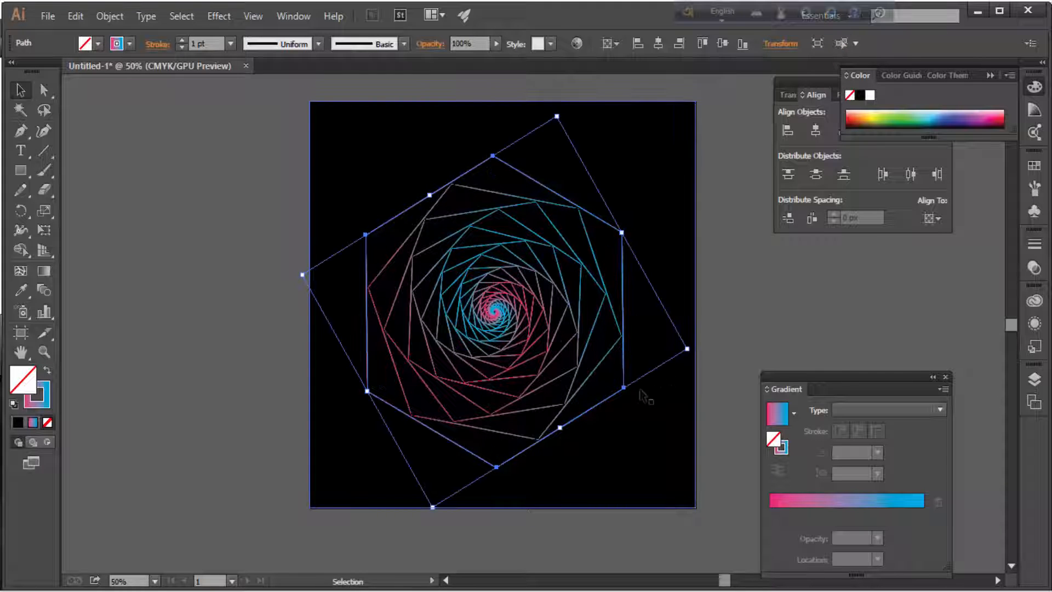
{"action": "left_click_drag", "start_coordinate": [565, 433], "coordinate": [481, 456]}
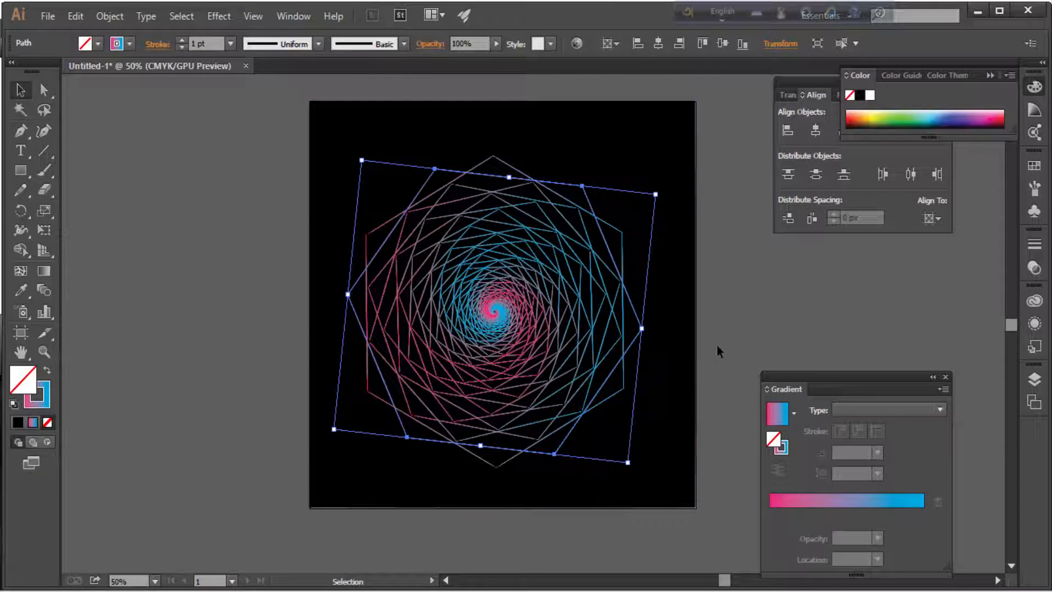
{"action": "left_click", "coordinate": [755, 293]}
Round all corners of the original hexagon and the upper-left corner of the rotated copy with Direct Selection.
{"action": "left_click", "coordinate": [493, 156]}
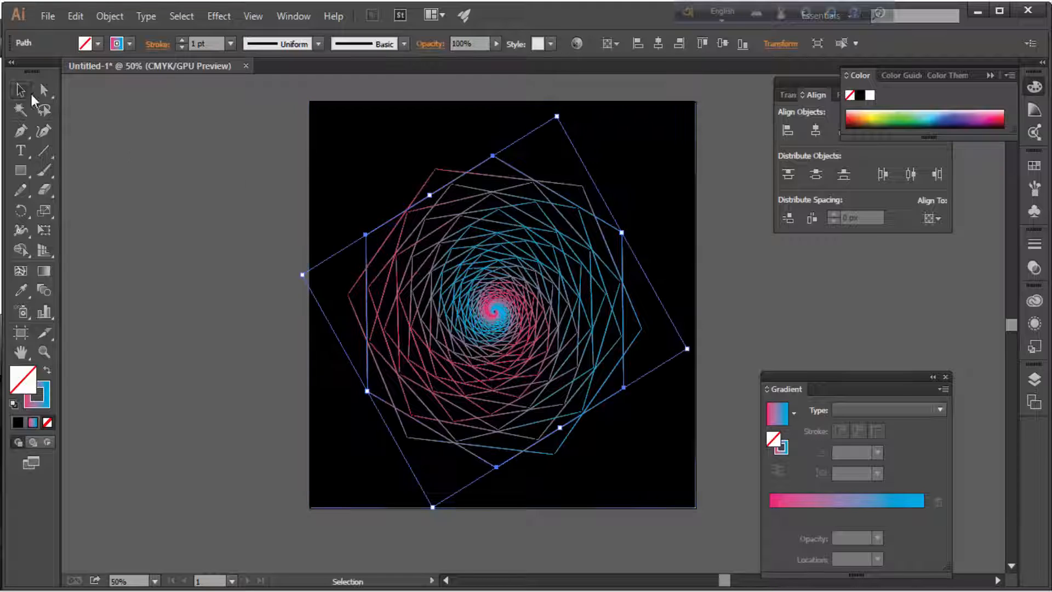
{"action": "left_click", "coordinate": [44, 91]}
{"action": "left_click_drag", "start_coordinate": [494, 181], "coordinate": [495, 210]}
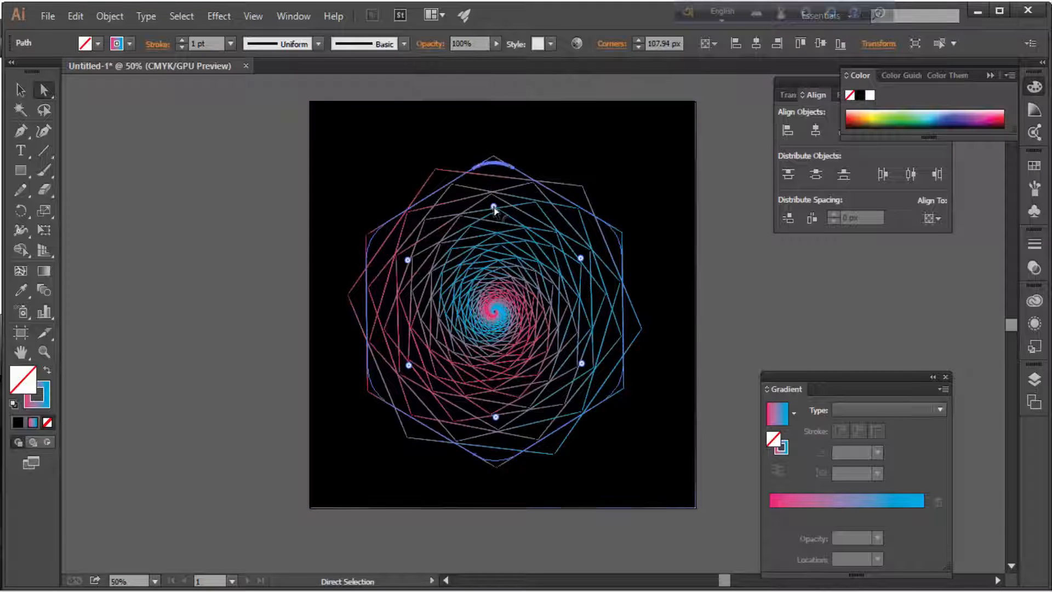
{"action": "key", "text": "ctrl+z"}
{"action": "left_click", "coordinate": [435, 169], "text": "shift"}
{"action": "left_click_drag", "start_coordinate": [493, 173], "coordinate": [493, 213]}
{"action": "left_click", "coordinate": [659, 255]}
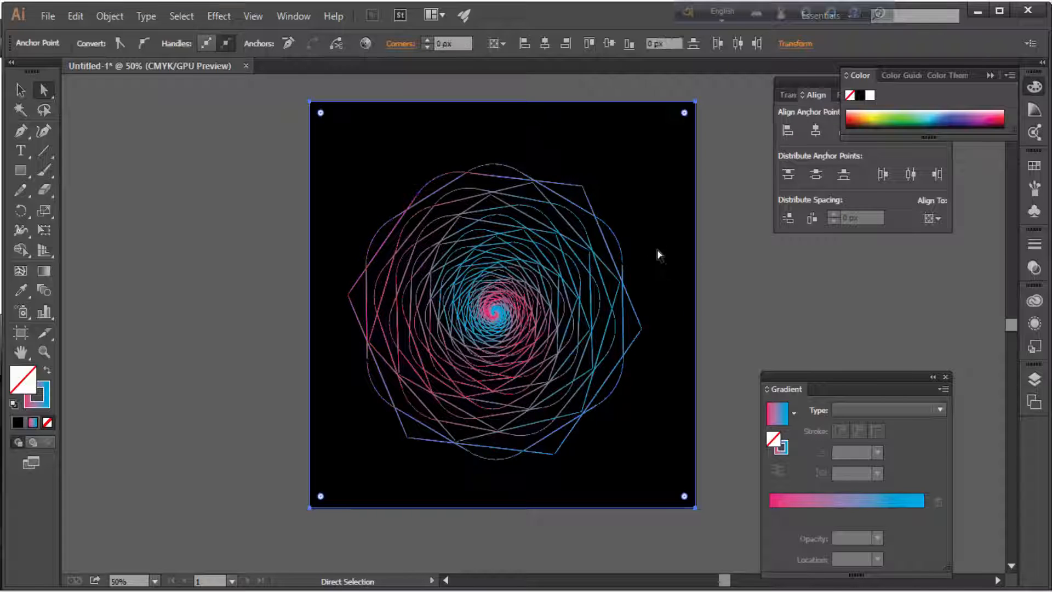
Round the rightmost corner of the rotated copy.
{"action": "left_click", "coordinate": [640, 329]}
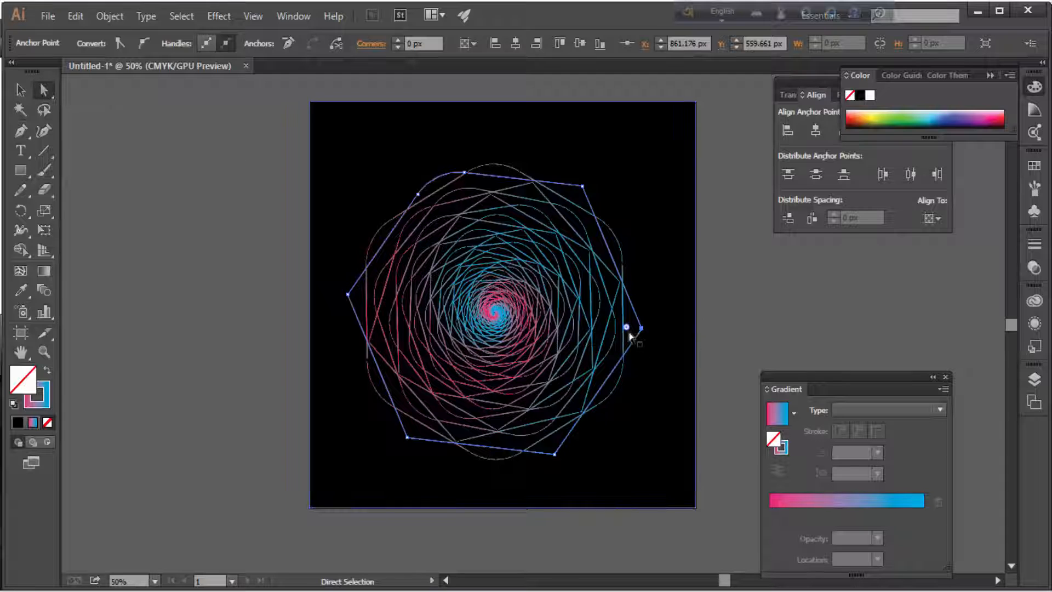
{"action": "left_click_drag", "start_coordinate": [628, 327], "coordinate": [579, 330]}
{"action": "left_click", "coordinate": [738, 328]}
Lock the black background rectangle and select both spirals.
{"action": "key", "text": "space"}
{"action": "left_click_drag", "start_coordinate": [690, 304], "coordinate": [715, 260]}
{"action": "left_click", "coordinate": [21, 90]}
{"action": "key", "text": "space"}
{"action": "left_click_drag", "start_coordinate": [385, 113], "coordinate": [737, 515]}
{"action": "left_click", "coordinate": [344, 197]}
{"action": "key", "text": "ctrl+2"}
Expand the appearance of both spirals and expand their fill and stroke into shapes.
{"action": "left_click", "coordinate": [110, 15]}
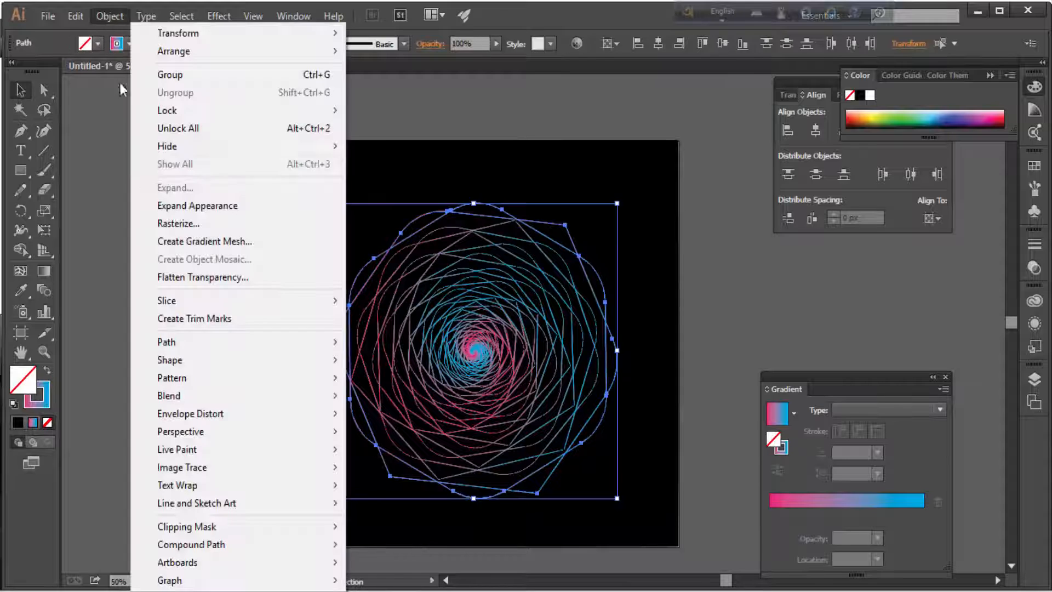
{"action": "left_click", "coordinate": [181, 204]}
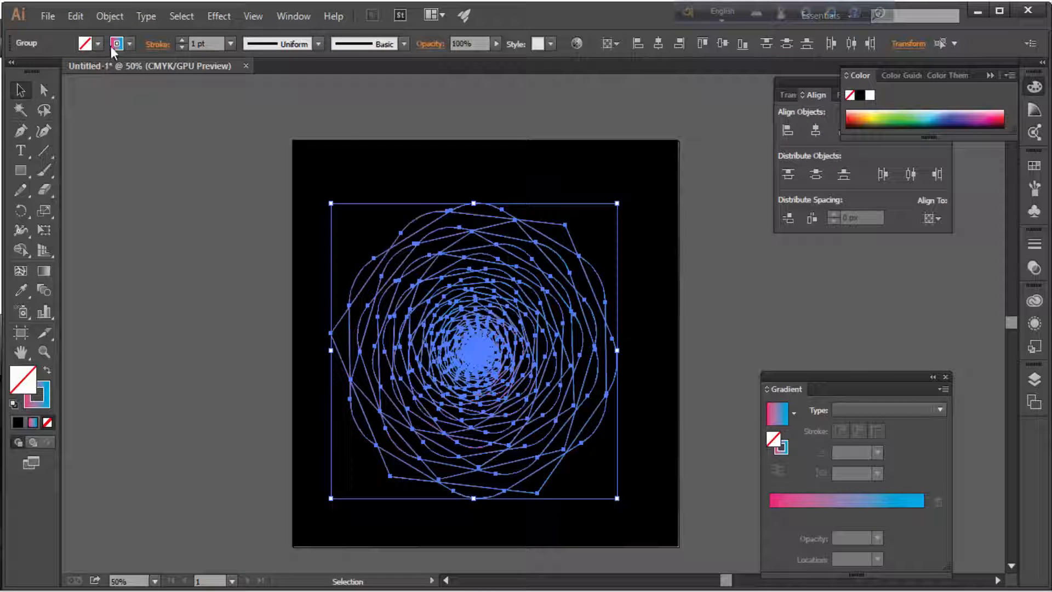
{"action": "left_click", "coordinate": [110, 15]}
{"action": "left_click", "coordinate": [170, 187]}
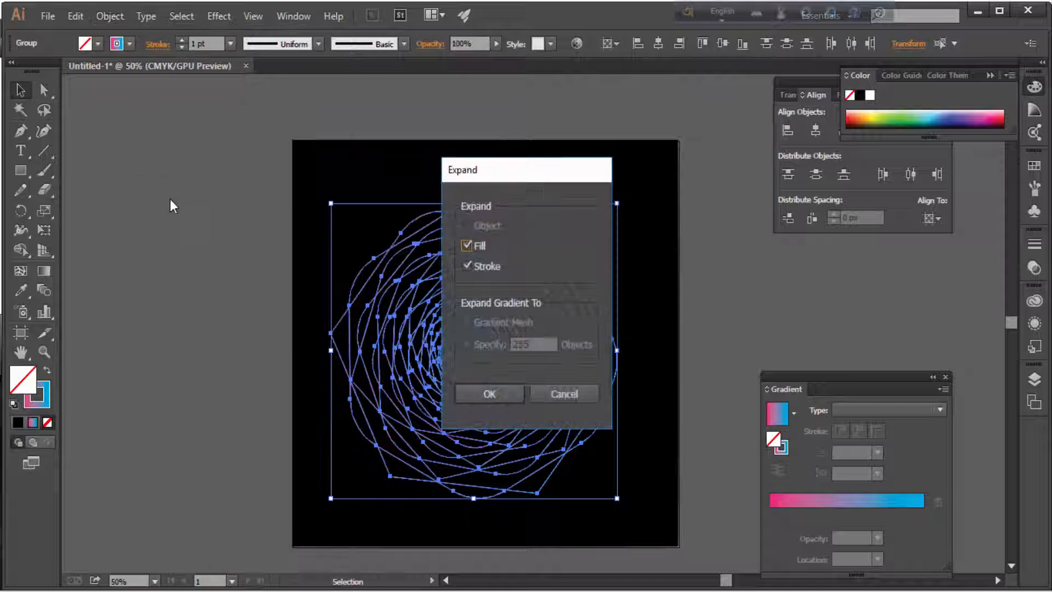
{"action": "left_click", "coordinate": [482, 394]}
{"action": "left_click", "coordinate": [247, 375]}
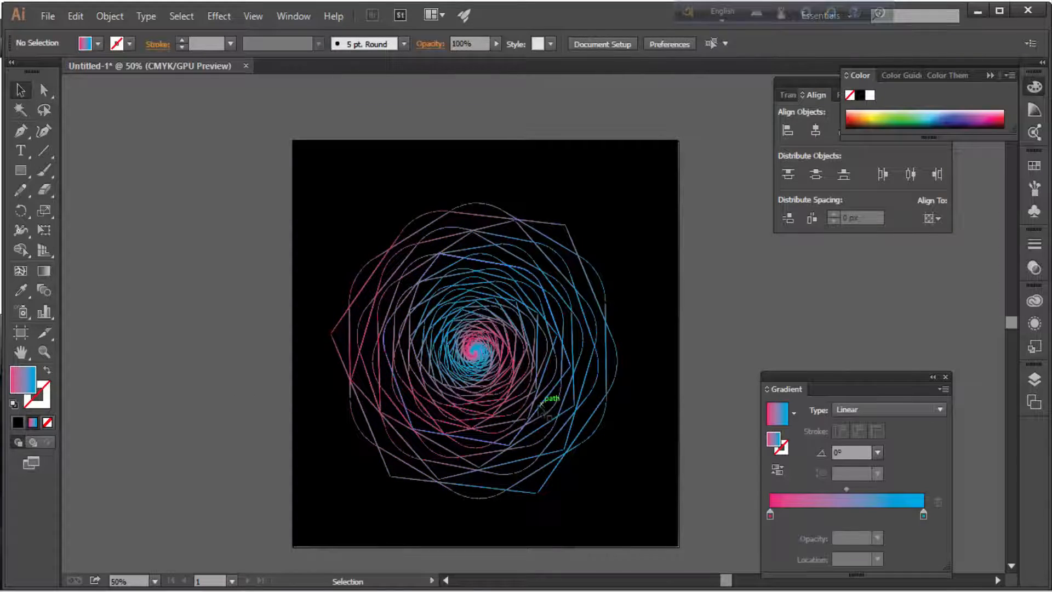
Examine the expanded spiral lines close up and in full view.
{"action": "key", "text": "ctrl+plus"}
{"action": "key", "text": "ctrl+plus"}
{"action": "key", "text": "ctrl+plus"}
{"action": "key", "text": "ctrl+minus"}
{"action": "key", "text": "ctrl+minus"}
{"action": "key", "text": "ctrl+plus"}
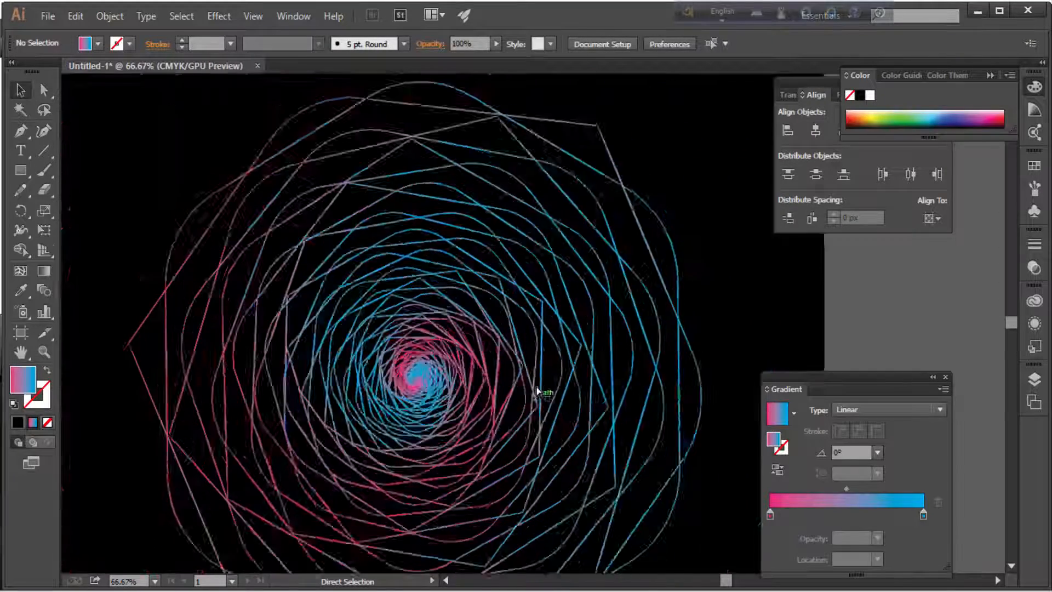
{"action": "key", "text": "ctrl+plus"}
{"action": "key", "text": "ctrl+plus"}
{"action": "key", "text": "ctrl+plus"}
{"action": "key", "text": "ctrl+minus"}
{"action": "key", "text": "ctrl+minus"}
{"action": "key", "text": "ctrl+minus"}
{"action": "key", "text": "ctrl+minus"}
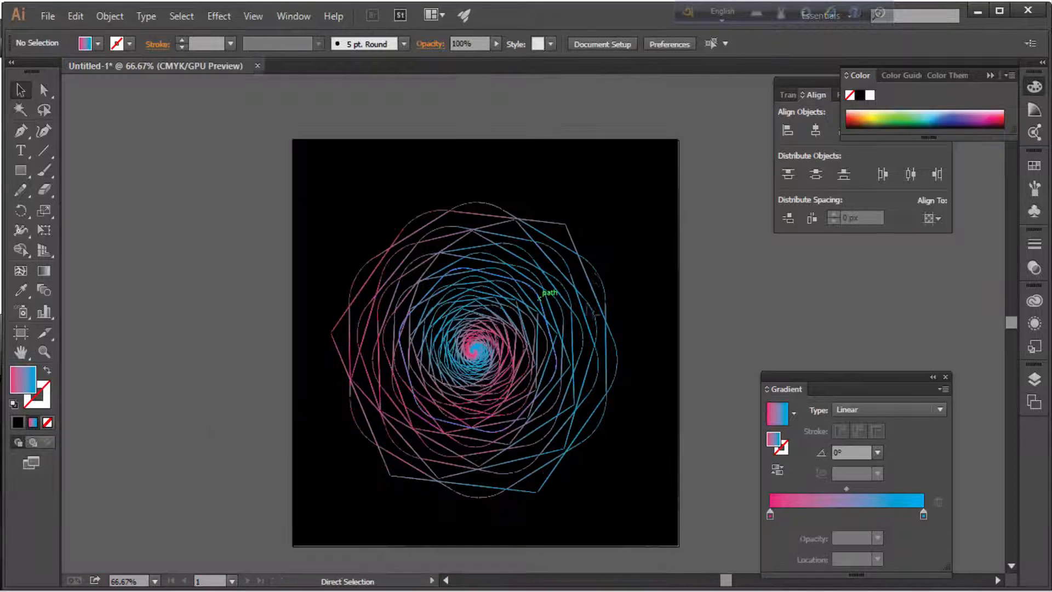
Try to round the sharp upper-right corner of the expanded rotated spiral.
{"action": "left_click", "coordinate": [581, 245]}
{"action": "key", "text": "ctrl+plus"}
{"action": "key", "text": "ctrl+plus"}
{"action": "key", "text": "a"}
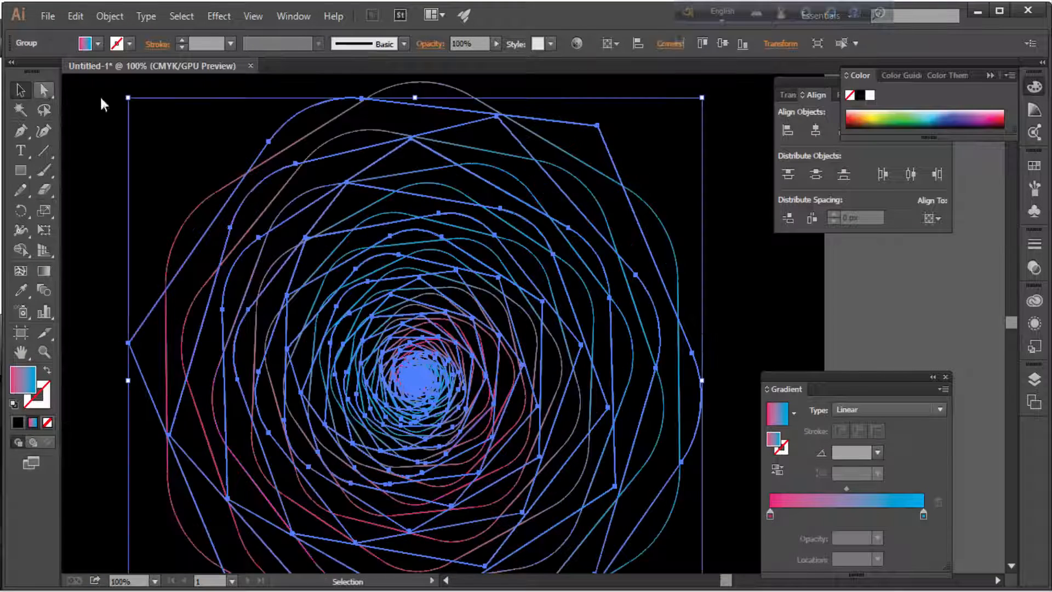
{"action": "left_click", "coordinate": [597, 128]}
{"action": "left_click_drag", "start_coordinate": [588, 144], "coordinate": [557, 182]}
{"action": "left_click", "coordinate": [667, 158]}
{"action": "key", "text": "ctrl+a"}
{"action": "left_click", "coordinate": [685, 206]}
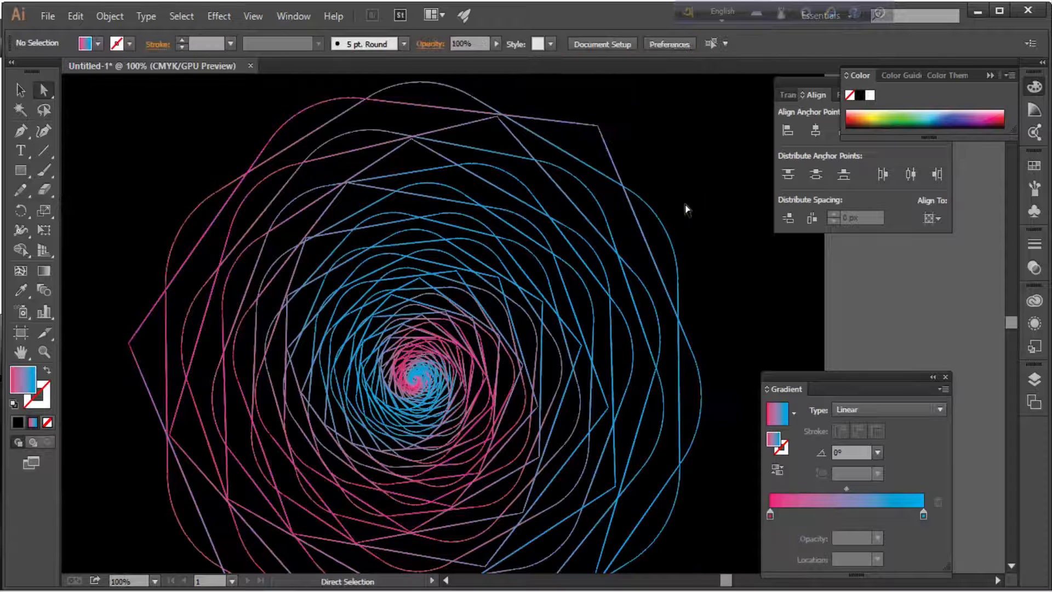
{"action": "key", "text": "ctrl+minus"}
{"action": "key", "text": "ctrl+minus"}
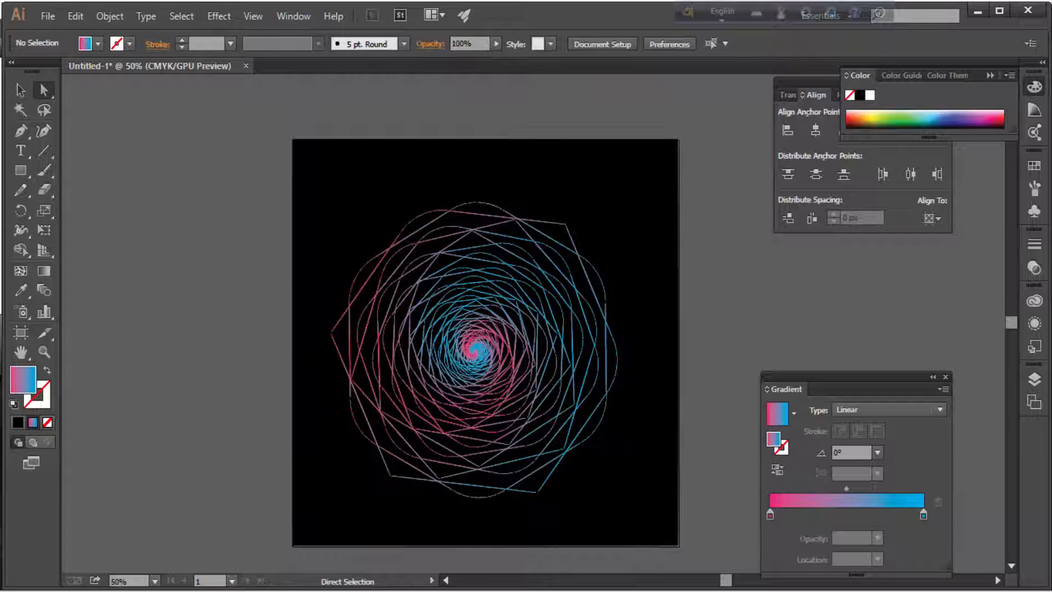
{"action": "left_click", "coordinate": [481, 540]}
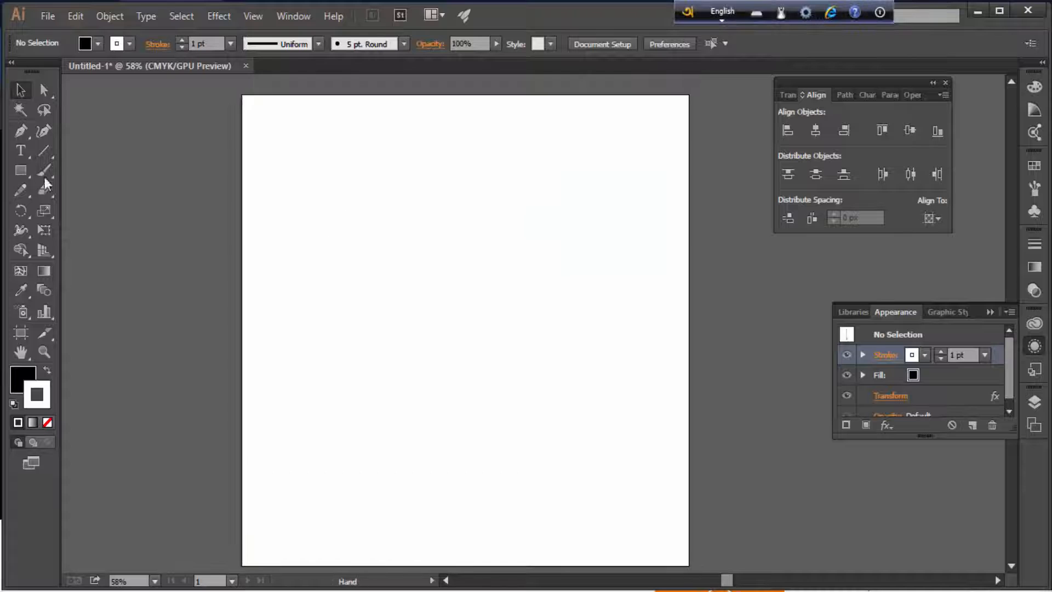
Draw a near-square rectangle in the middle of the empty artboard with no fill and a 1 pt black stroke.
{"action": "left_click", "coordinate": [20, 170]}
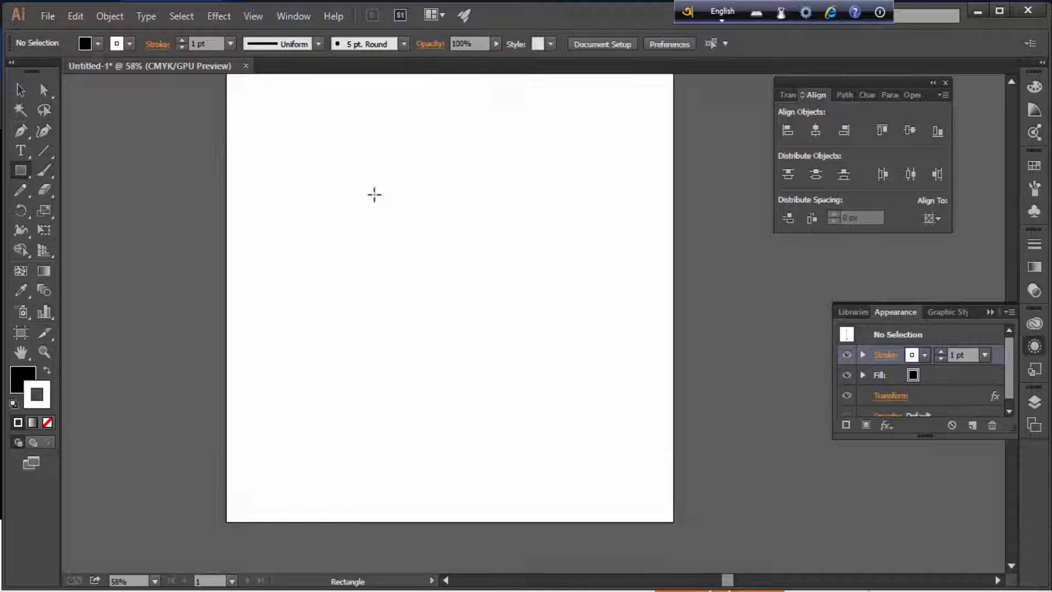
{"action": "left_click_drag", "start_coordinate": [374, 194], "coordinate": [533, 346]}
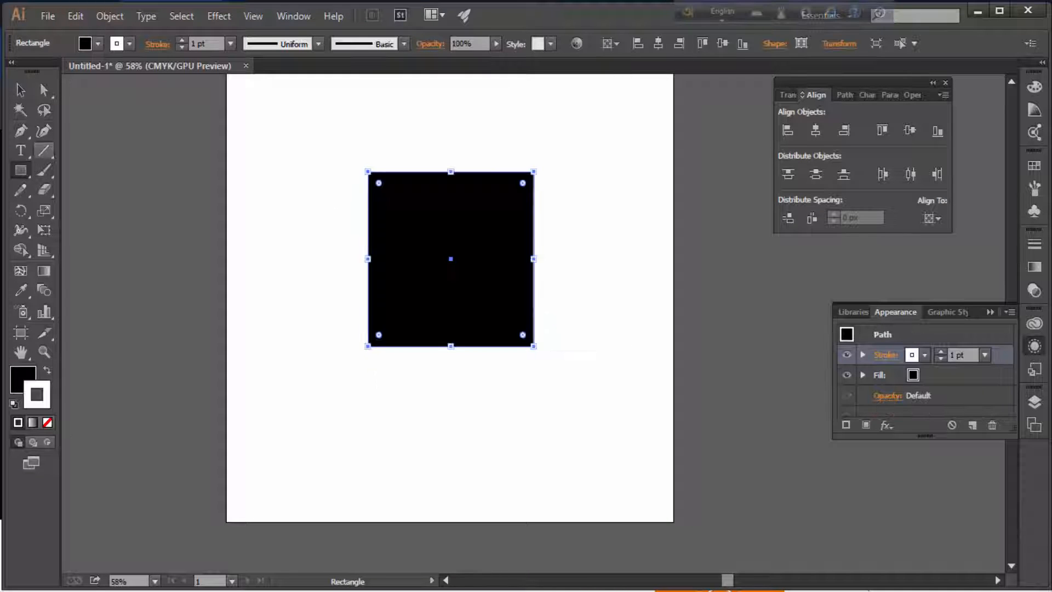
{"action": "left_click", "coordinate": [31, 378]}
{"action": "left_click", "coordinate": [48, 422]}
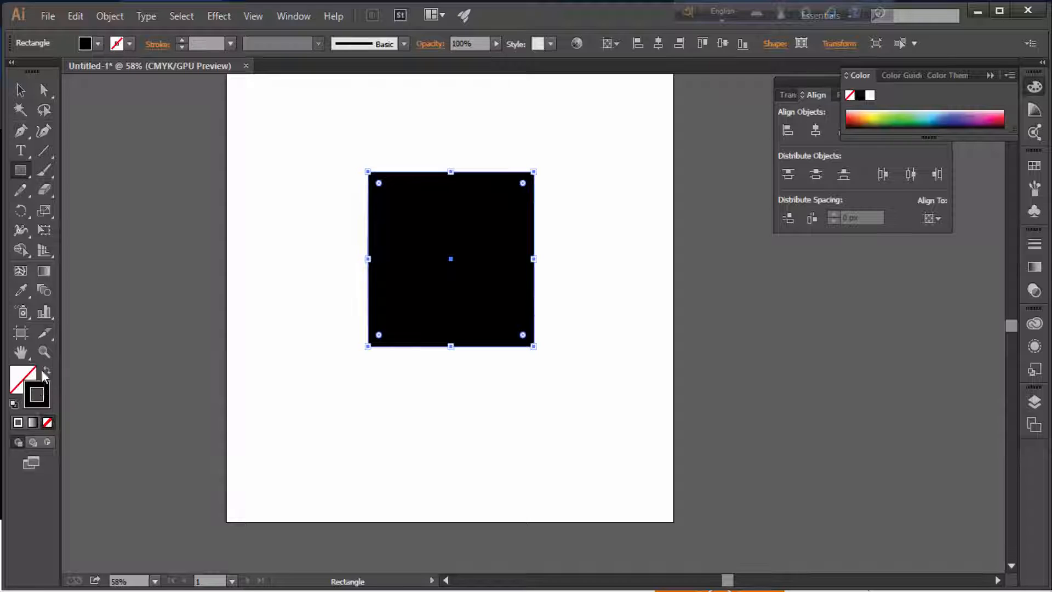
Start a Transform effect on the rectangle with preview enabled and 29 copies.
{"action": "left_click", "coordinate": [217, 16]}
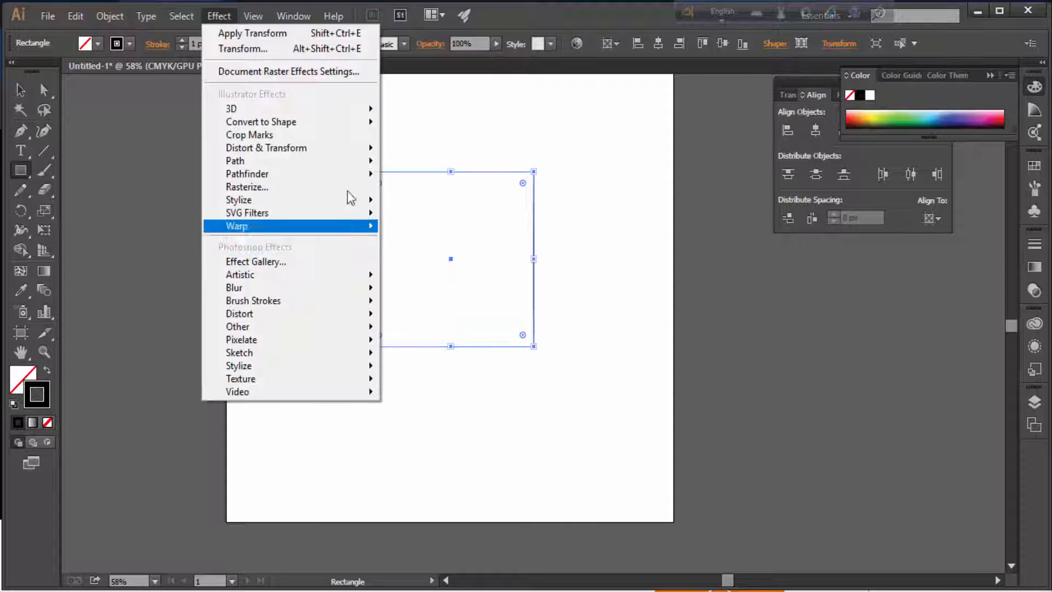
{"action": "mouse_move", "coordinate": [369, 147]}
{"action": "left_click", "coordinate": [429, 204]}
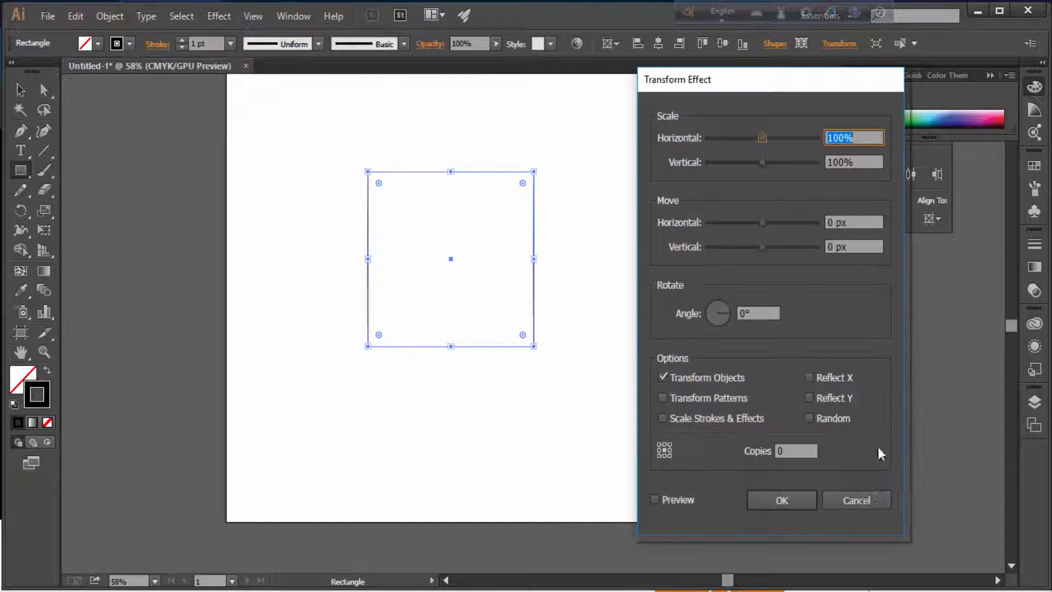
{"action": "left_click", "coordinate": [676, 500]}
{"action": "left_click", "coordinate": [810, 453]}
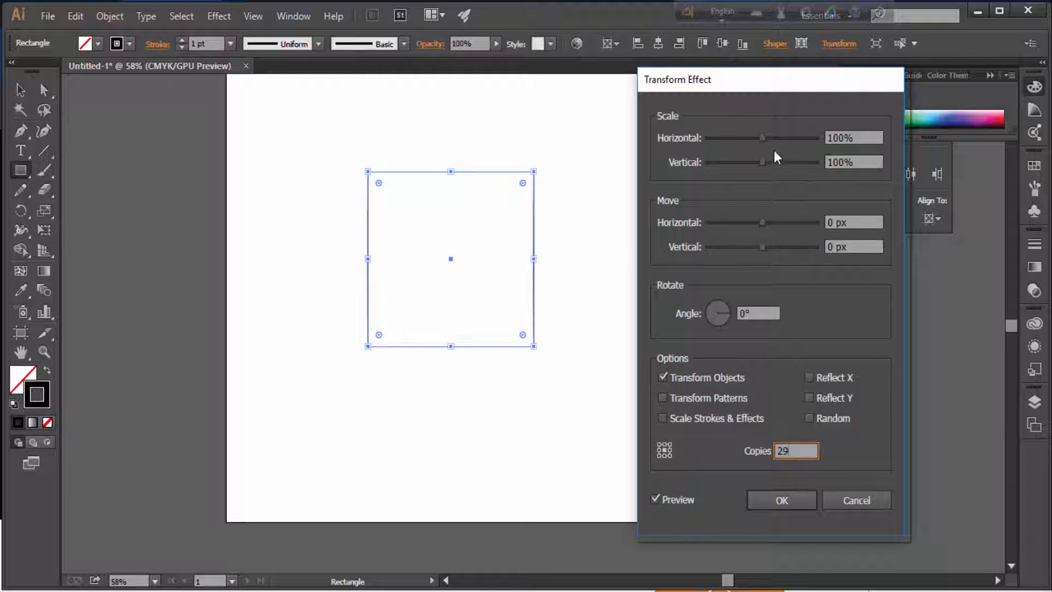
Set the effect's horizontal and vertical scale to 92%, keeping Scale Strokes & Effects off.
{"action": "left_click", "coordinate": [856, 136]}
{"action": "key", "text": "Down"}
{"action": "key", "text": "Down"}
{"action": "key", "text": "Down"}
{"action": "key", "text": "Down"}
{"action": "key", "text": "Down"}
{"action": "key", "text": "Down"}
{"action": "key", "text": "Down"}
{"action": "key", "text": "Down"}
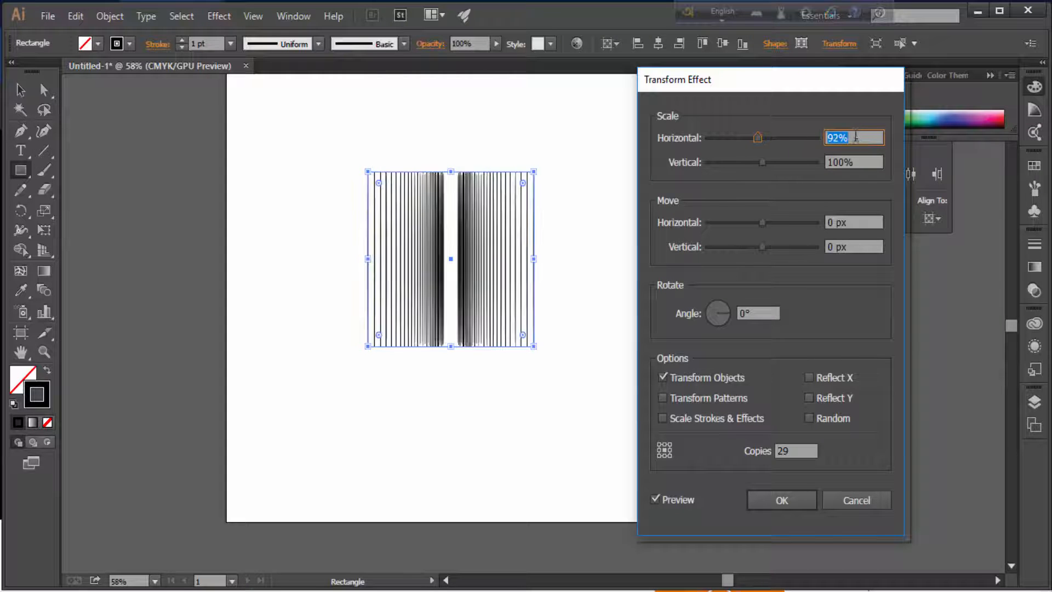
{"action": "left_click", "coordinate": [847, 162]}
{"action": "key", "text": "Down"}
{"action": "key", "text": "Down"}
{"action": "key", "text": "Down"}
{"action": "key", "text": "Down"}
{"action": "key", "text": "Down"}
{"action": "key", "text": "Down"}
{"action": "key", "text": "Down"}
{"action": "key", "text": "Down"}
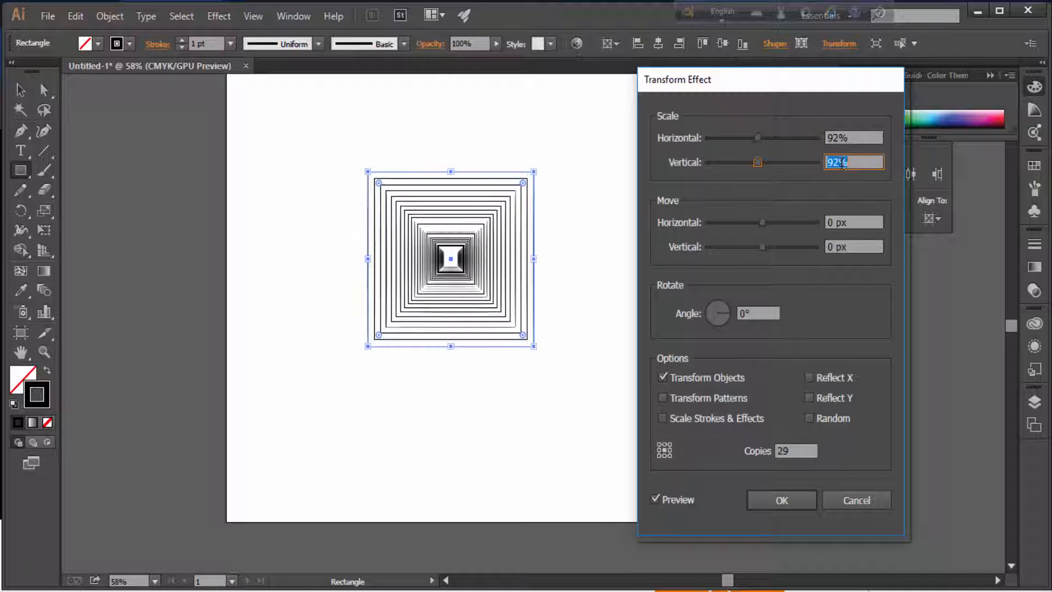
{"action": "left_click", "coordinate": [672, 420]}
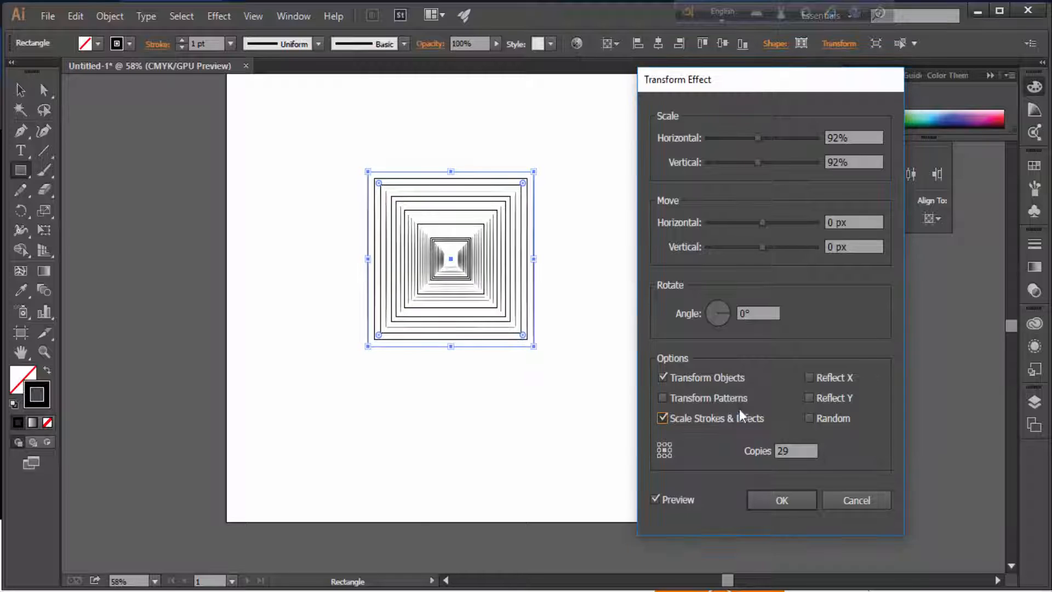
{"action": "left_click", "coordinate": [700, 417]}
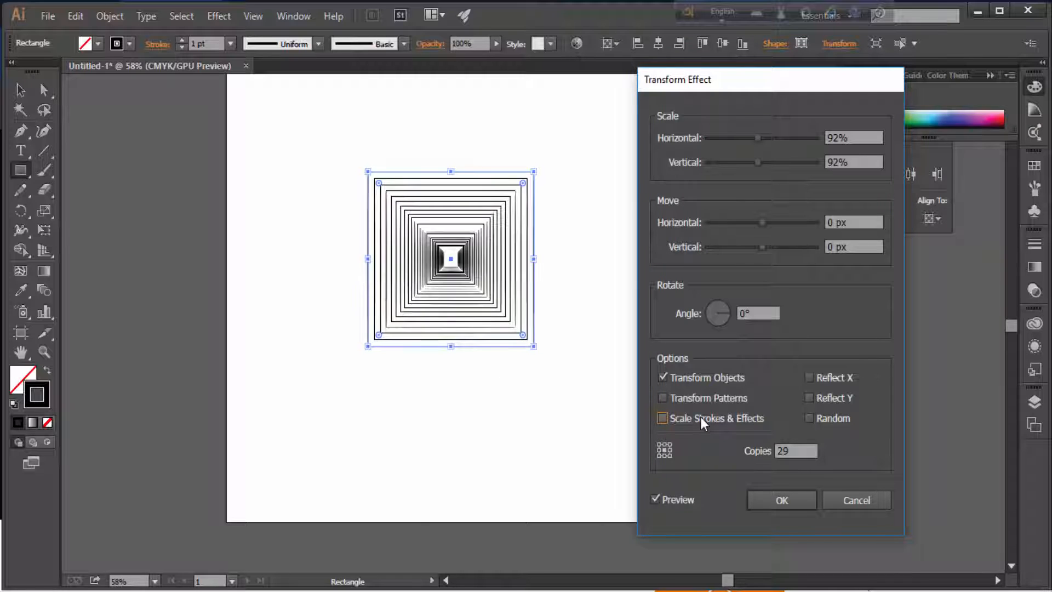
Set the effect's rotation angle to 10° and apply it to the rectangle.
{"action": "left_click", "coordinate": [760, 313]}
{"action": "key", "text": "Up"}
{"action": "key", "text": "Up"}
{"action": "key", "text": "Up"}
{"action": "key", "text": "Up"}
{"action": "key", "text": "Up"}
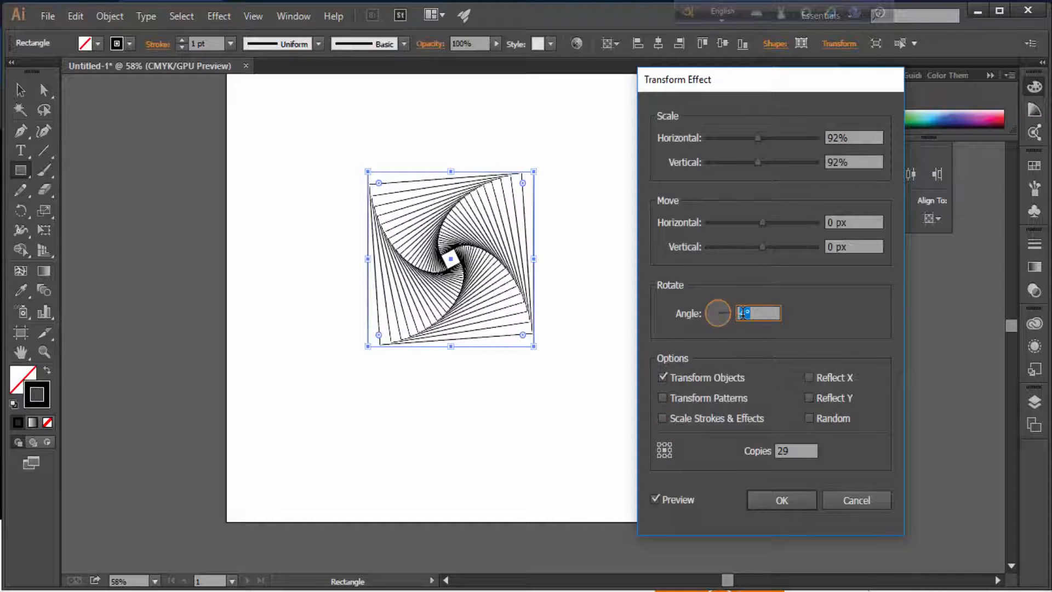
{"action": "key", "text": "Up"}
{"action": "key", "text": "Up"}
{"action": "key", "text": "Up"}
{"action": "key", "text": "Up"}
{"action": "key", "text": "Up"}
{"action": "key", "text": "Up"}
{"action": "key", "text": "Up"}
{"action": "key", "text": "Down"}
{"action": "key", "text": "Down"}
{"action": "key", "text": "Down"}
{"action": "key", "text": "Up"}
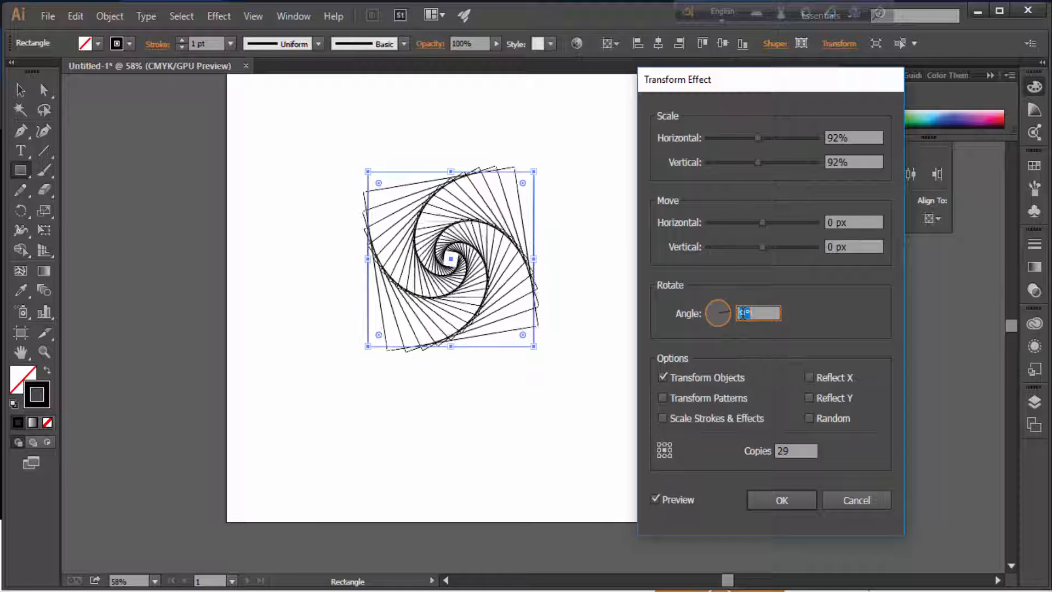
{"action": "key", "text": "Up"}
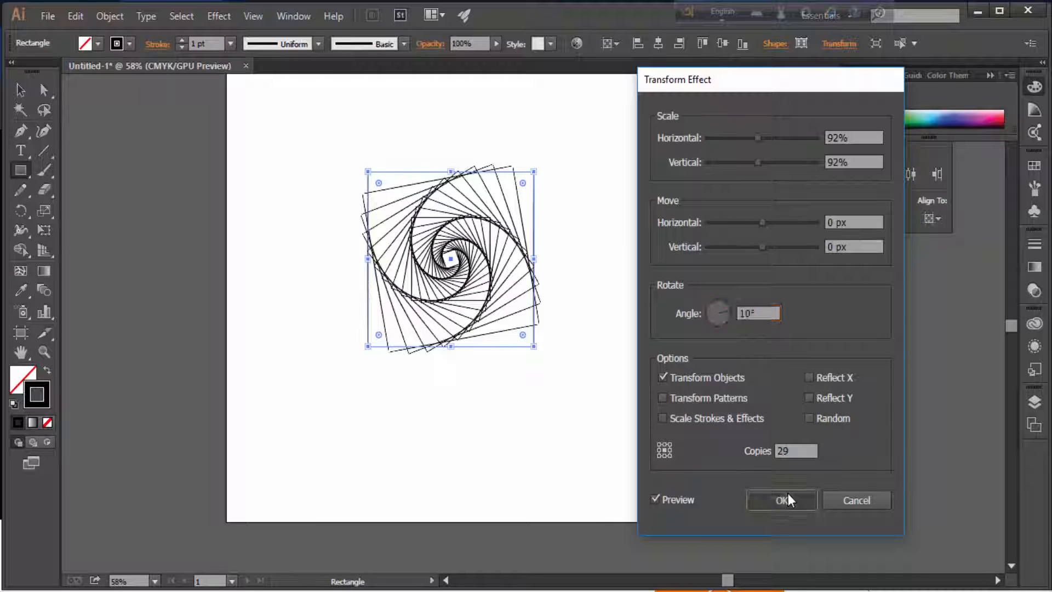
{"action": "left_click", "coordinate": [782, 500]}
Enlarge the square spiral from its centre and overlay a copy of it rotated by 45°.
{"action": "left_click_drag", "start_coordinate": [451, 259], "coordinate": [596, 402]}
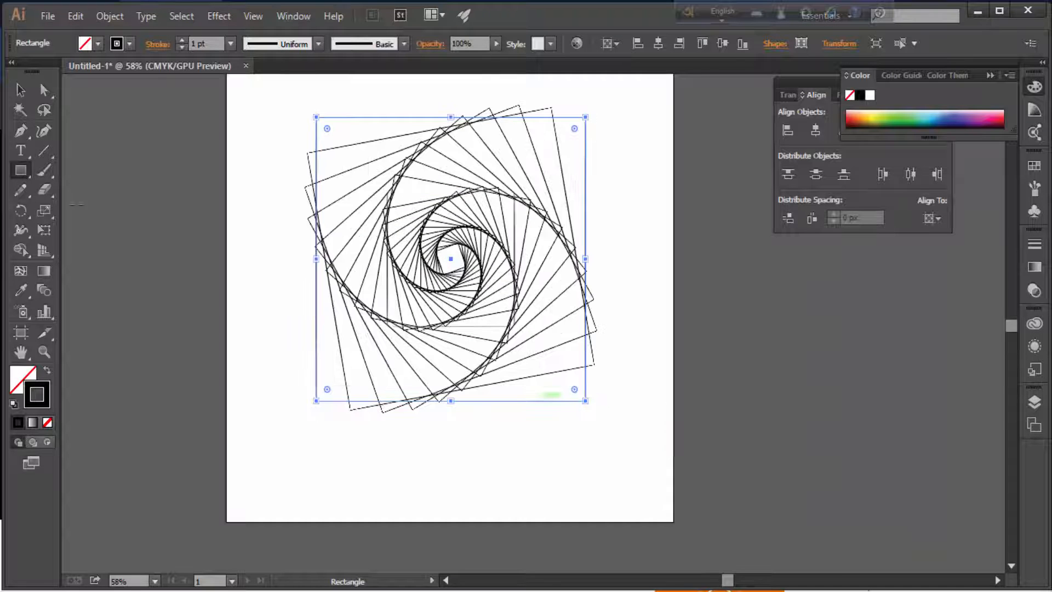
{"action": "left_click", "coordinate": [451, 258]}
{"action": "left_click", "coordinate": [564, 332]}
{"action": "left_click_drag", "start_coordinate": [594, 274], "coordinate": [572, 340]}
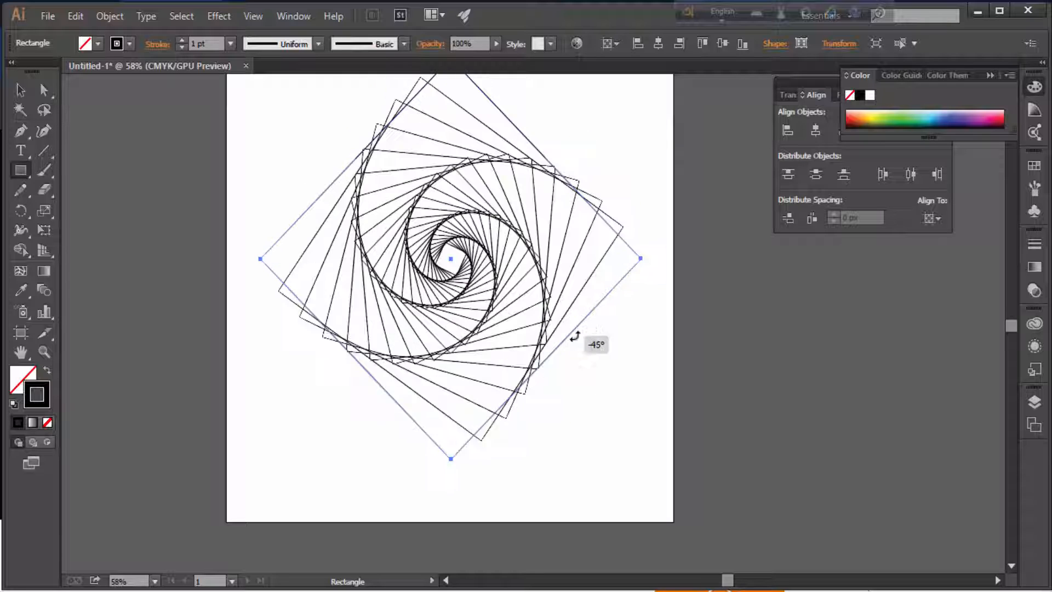
{"action": "key", "text": "ctrl+z"}
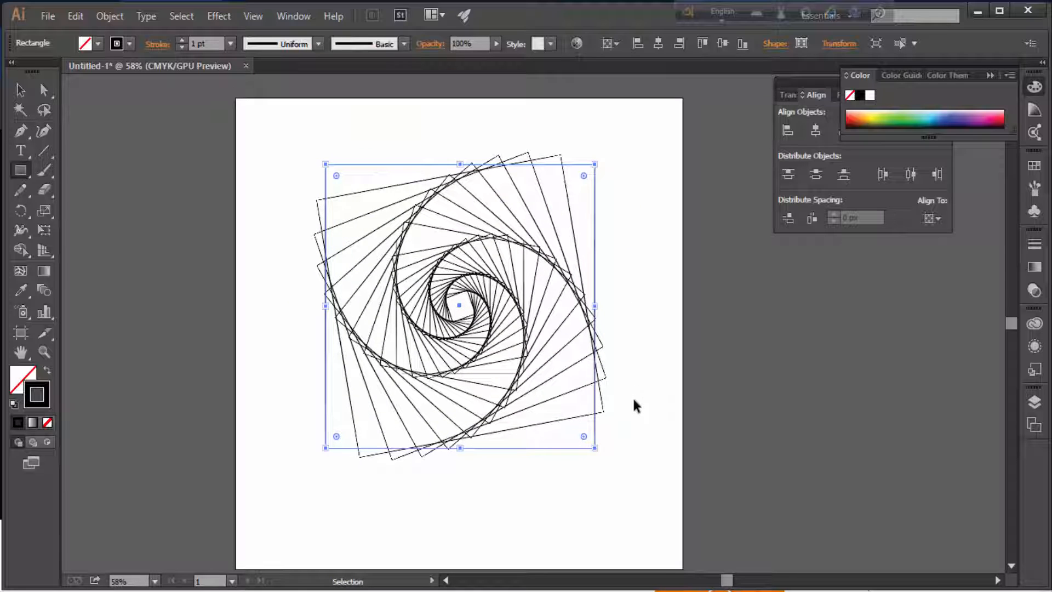
{"action": "key", "text": "m"}
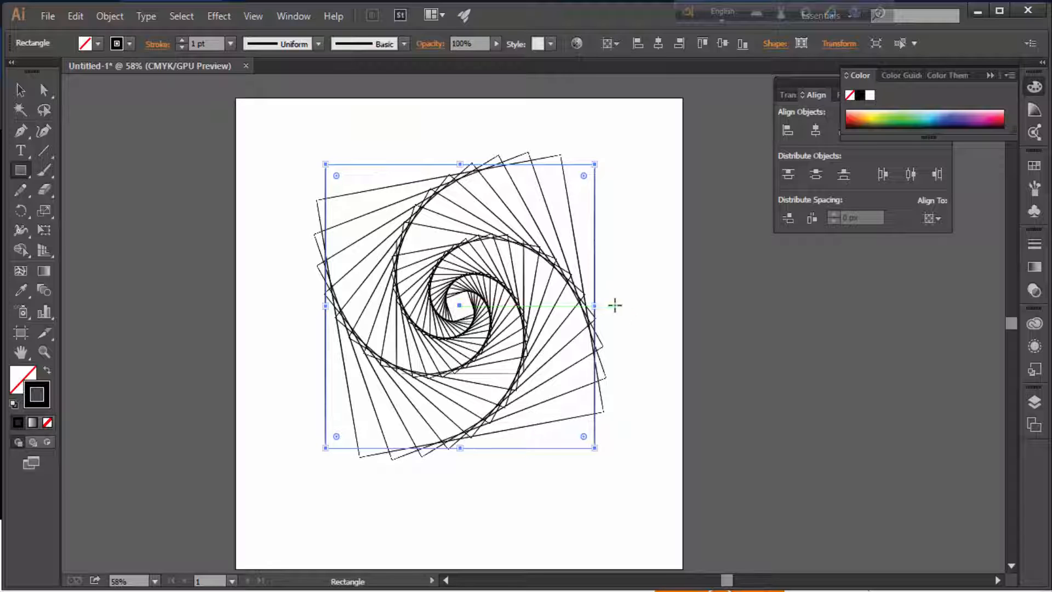
{"action": "key", "text": "ctrl+shift+z"}
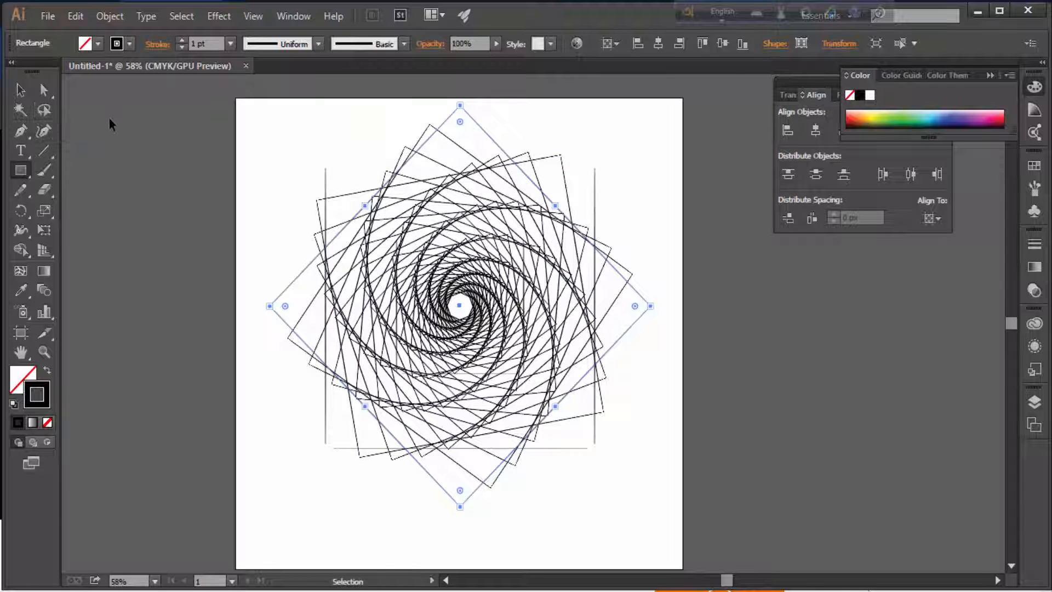
{"action": "key", "text": "ctrl+z"}
{"action": "key", "text": "ctrl+shift+z"}
Try to round the corners of the upright square spiral, undoing the accidental move.
{"action": "left_click", "coordinate": [13, 90]}
{"action": "left_click", "coordinate": [183, 211]}
{"action": "key", "text": "space"}
{"action": "key", "text": "ctrl+minus"}
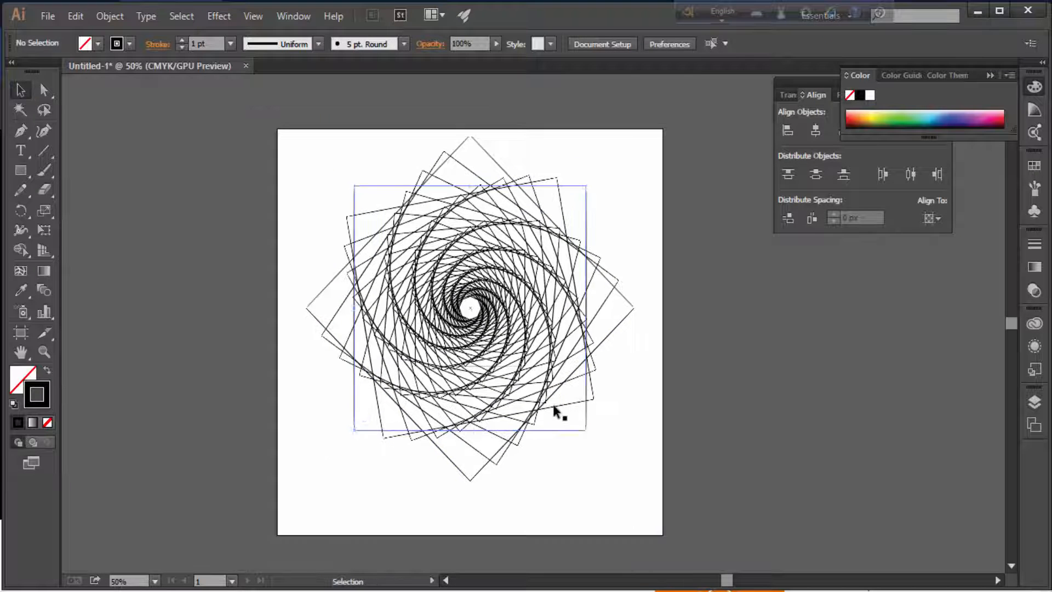
{"action": "left_click", "coordinate": [581, 423]}
{"action": "left_click_drag", "start_coordinate": [575, 417], "coordinate": [669, 418]}
{"action": "left_click", "coordinate": [628, 364]}
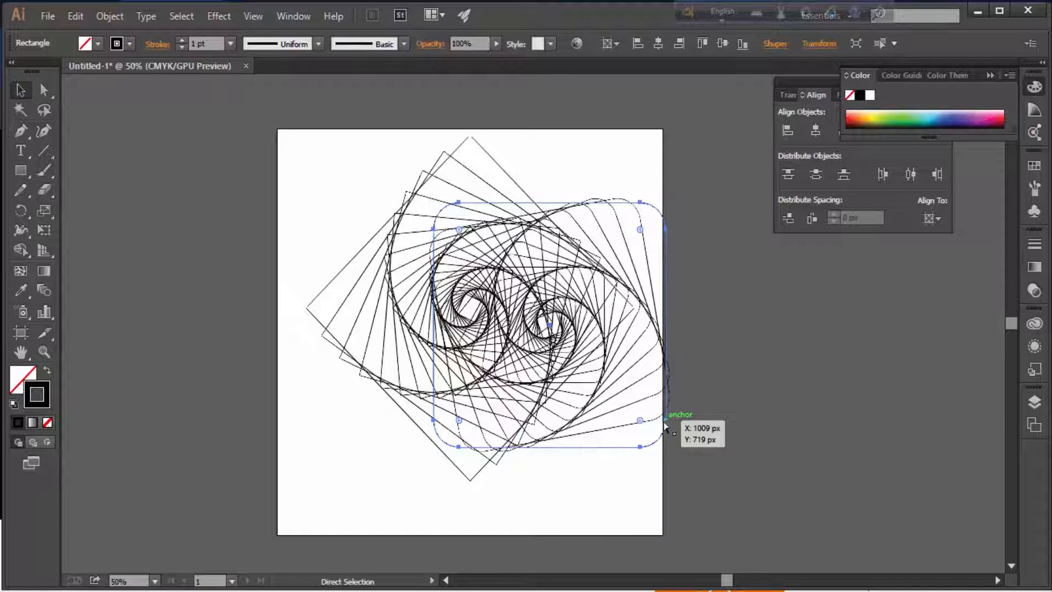
{"action": "key", "text": "ctrl+z"}
Round all corners of the rotated spiral and of the upright spiral using their live corners.
{"action": "left_click", "coordinate": [627, 301]}
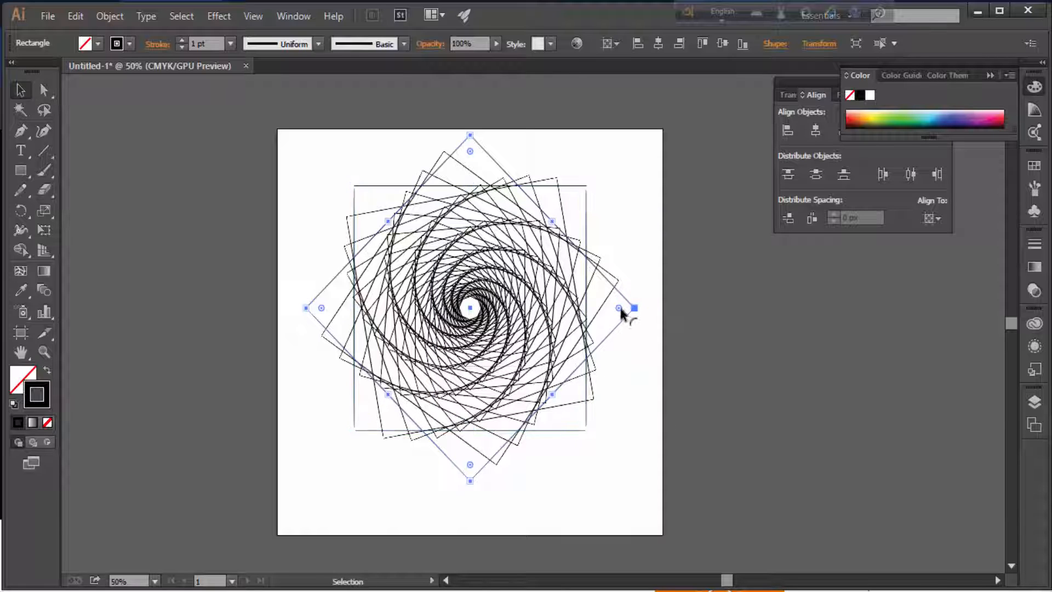
{"action": "left_click_drag", "start_coordinate": [619, 308], "coordinate": [594, 308]}
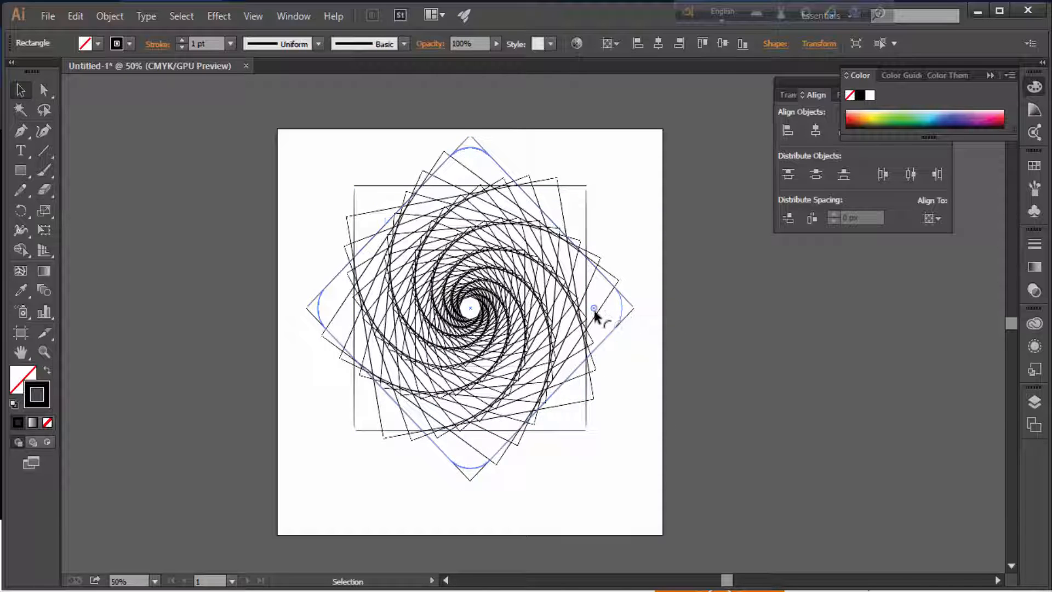
{"action": "left_click", "coordinate": [584, 408]}
{"action": "left_click_drag", "start_coordinate": [576, 416], "coordinate": [611, 420]}
{"action": "left_click", "coordinate": [617, 408]}
{"action": "key", "text": "space"}
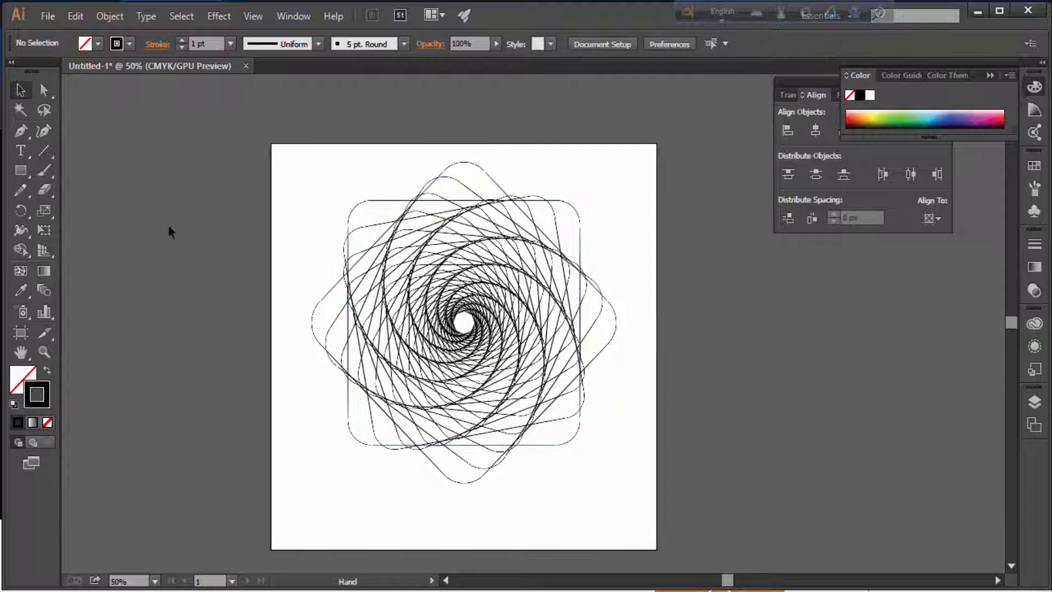
Apply a white-to-black linear gradient to the stroke of the rotated spiral.
{"action": "left_click_drag", "start_coordinate": [337, 187], "coordinate": [664, 505]}
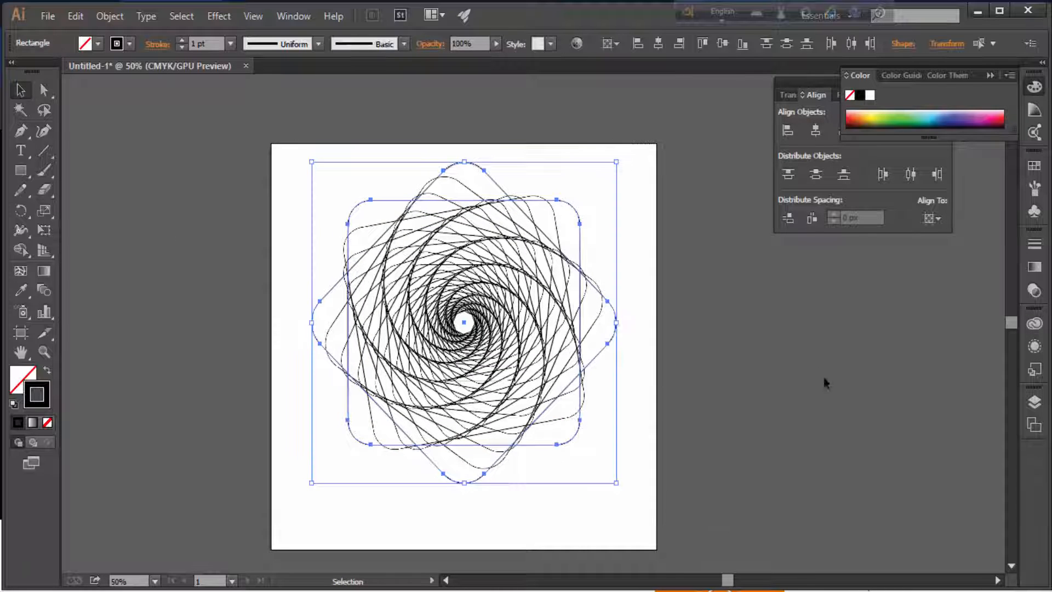
{"action": "left_click", "coordinate": [590, 364]}
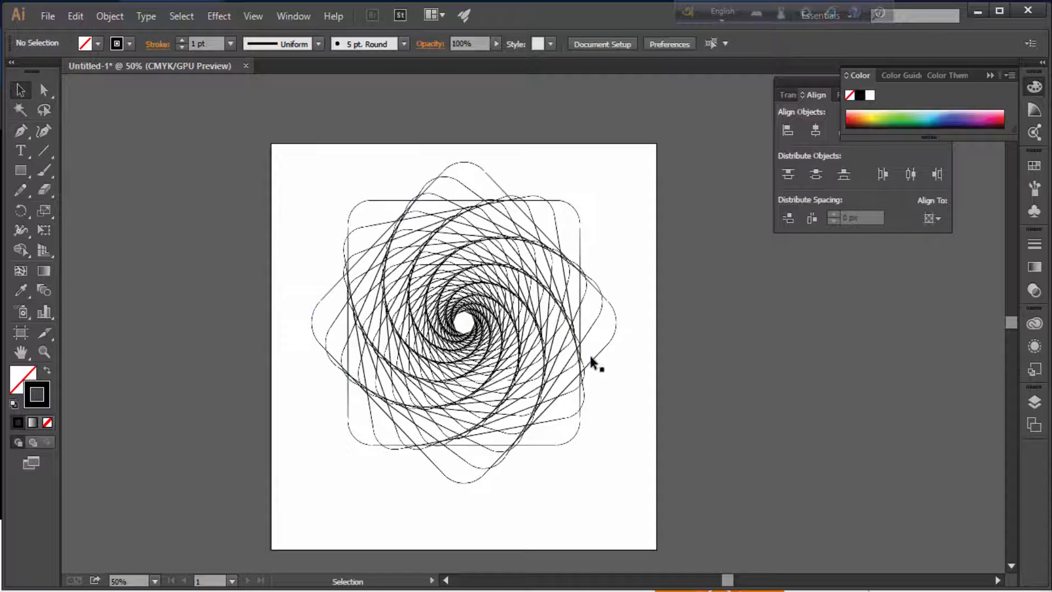
{"action": "left_click", "coordinate": [1036, 269]}
{"action": "left_click", "coordinate": [883, 345]}
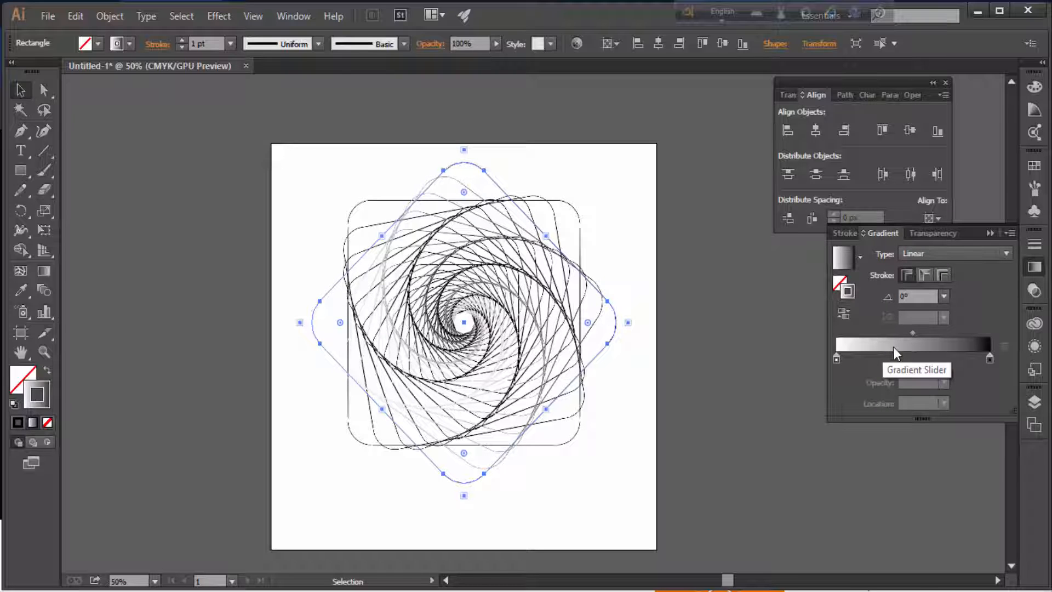
Move the rotated spiral off the artboard's left side and apply the white-to-black linear gradient to the upright spiral's stroke.
{"action": "left_click_drag", "start_coordinate": [449, 341], "coordinate": [207, 351]}
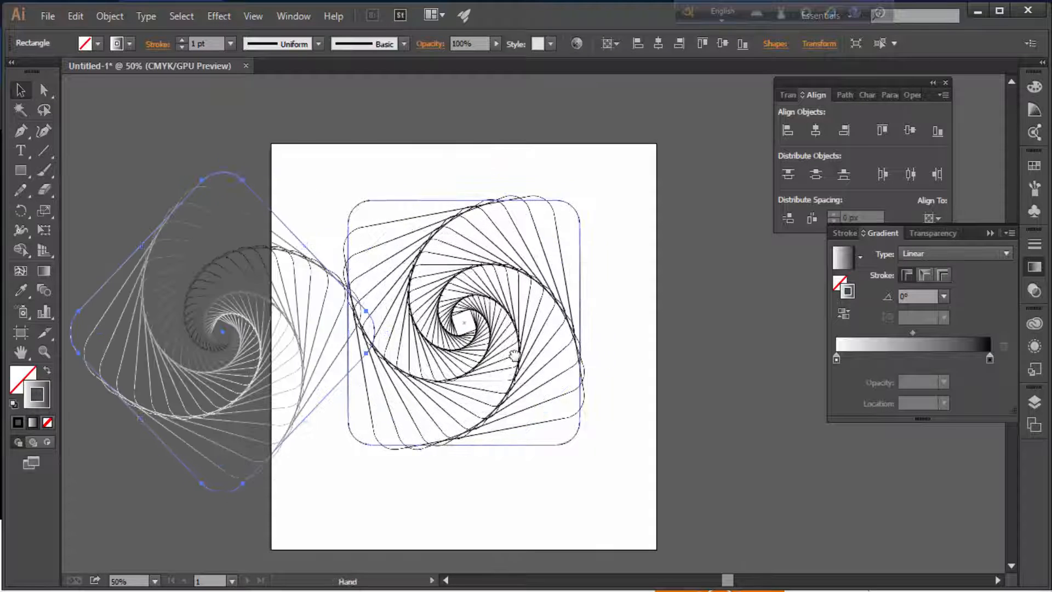
{"action": "left_click_drag", "start_coordinate": [514, 355], "coordinate": [642, 352]}
{"action": "key", "text": "ctrl+z"}
{"action": "left_click_drag", "start_coordinate": [548, 363], "coordinate": [202, 390]}
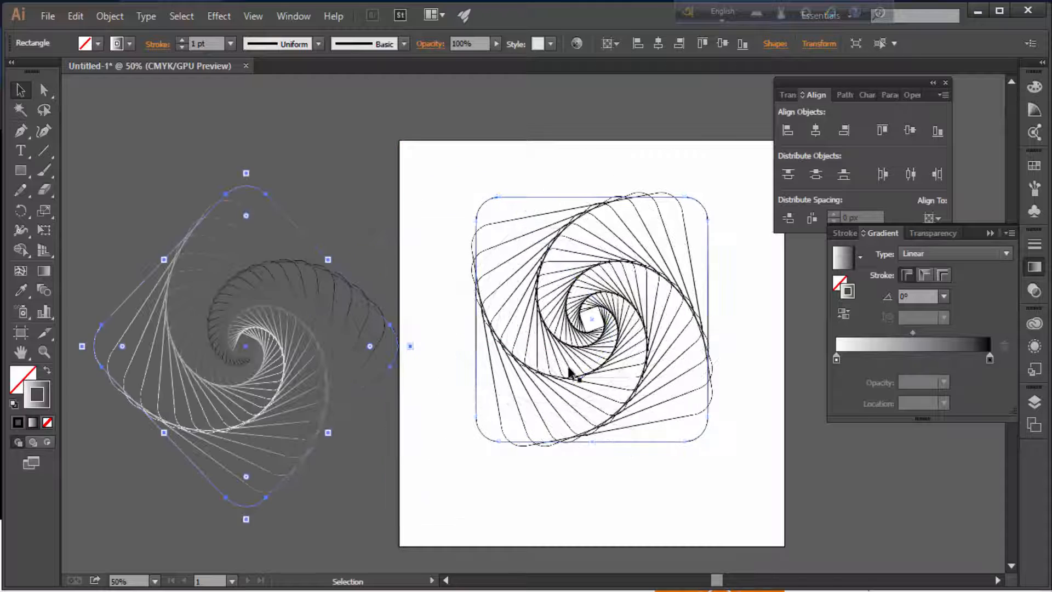
{"action": "left_click", "coordinate": [569, 373]}
{"action": "left_click", "coordinate": [873, 345]}
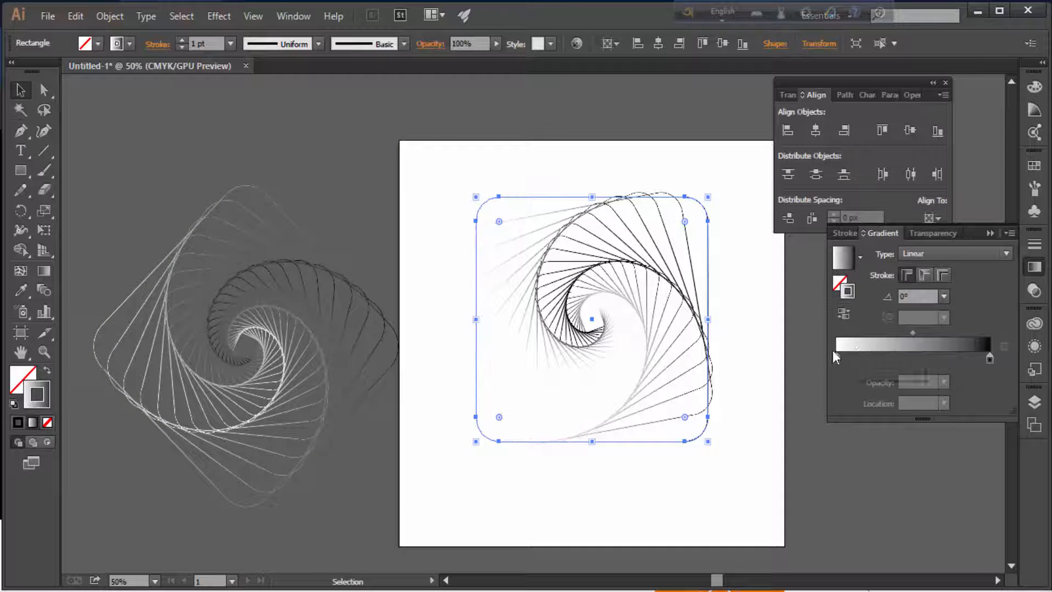
Set the starting colour stop of the upright spiral's stroke gradient to the dark red swatch.
{"action": "left_click", "coordinate": [1035, 109]}
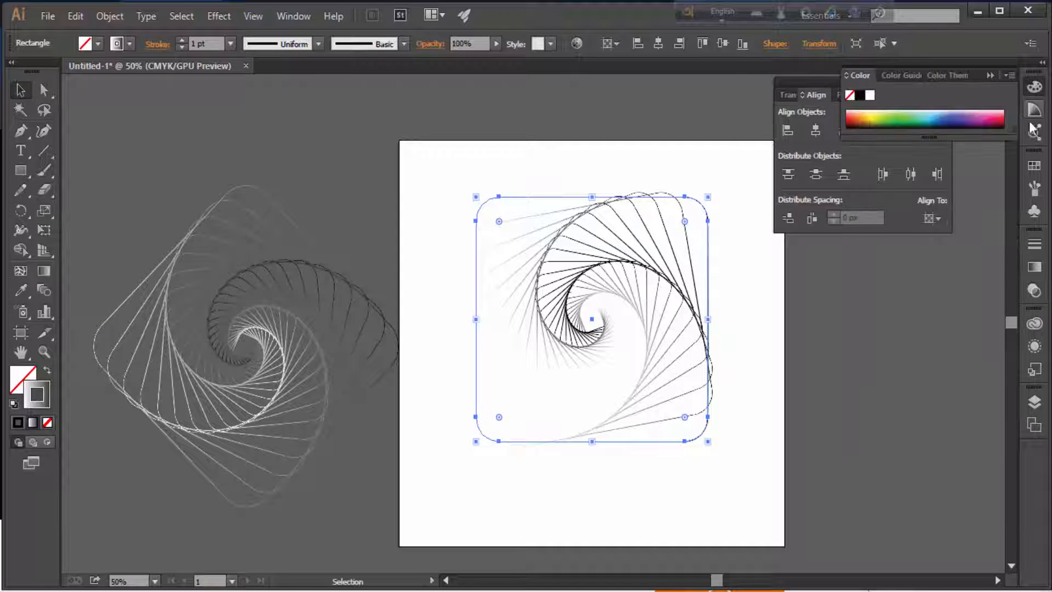
{"action": "left_click", "coordinate": [1033, 161]}
{"action": "left_click", "coordinate": [1034, 267]}
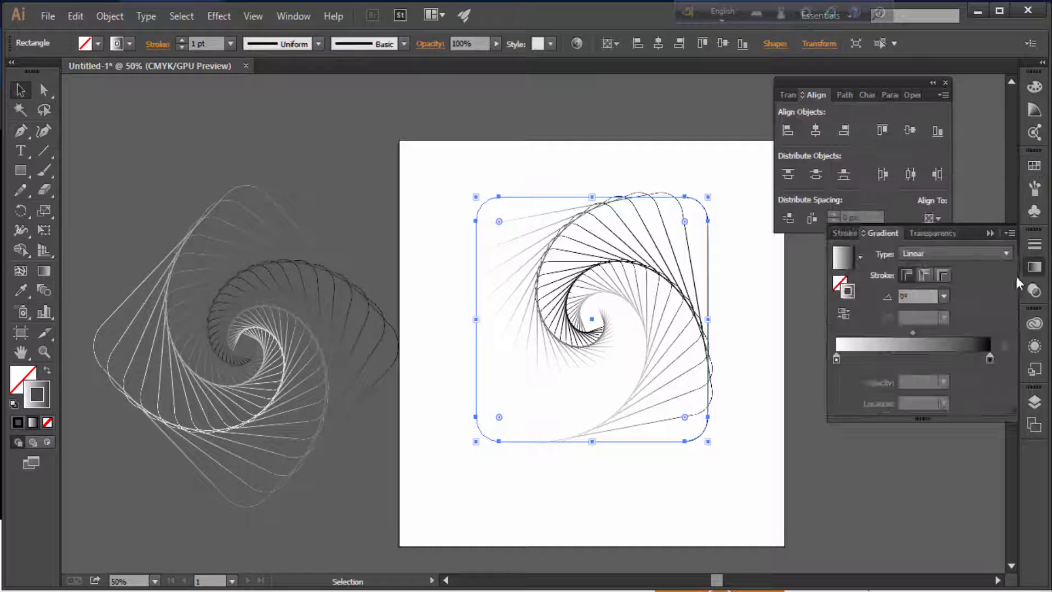
{"action": "left_click_drag", "start_coordinate": [886, 235], "coordinate": [788, 390]}
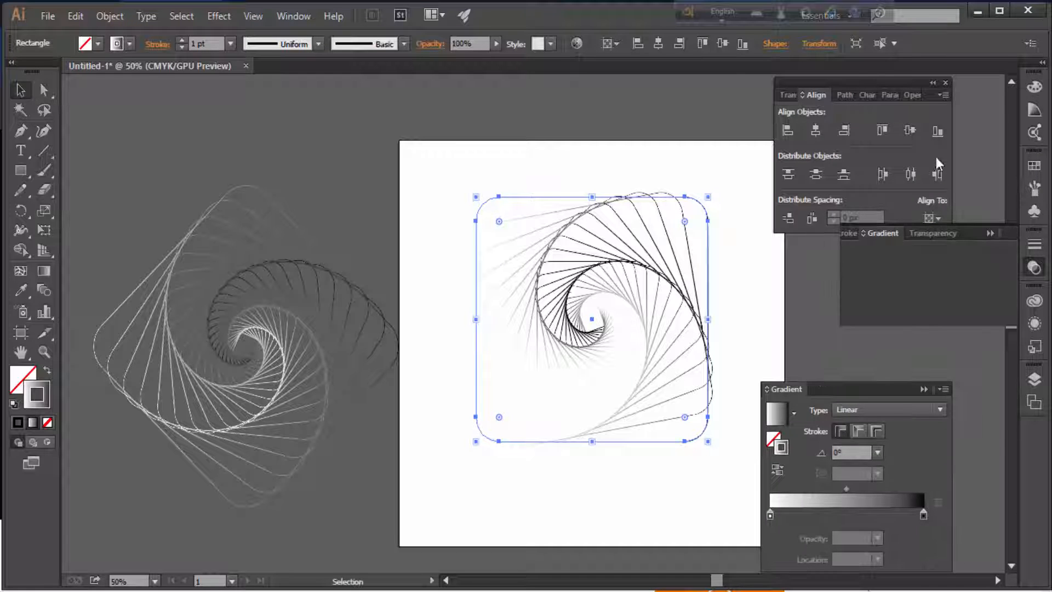
{"action": "left_click", "coordinate": [769, 515]}
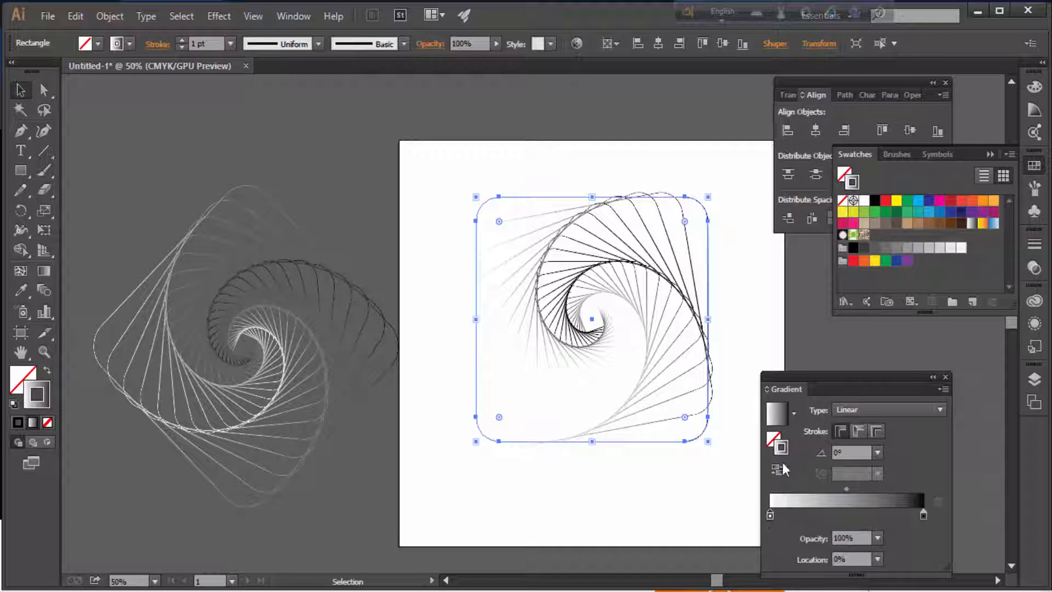
{"action": "left_click", "coordinate": [961, 202]}
{"action": "left_click", "coordinate": [917, 499]}
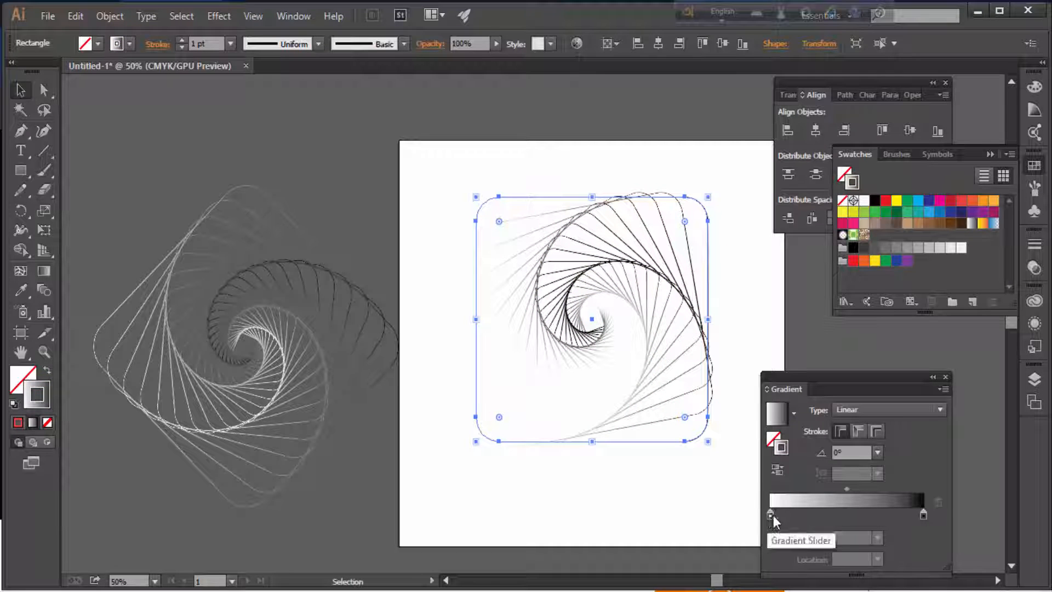
{"action": "left_click", "coordinate": [770, 515]}
{"action": "left_click_drag", "start_coordinate": [951, 201], "coordinate": [769, 510]}
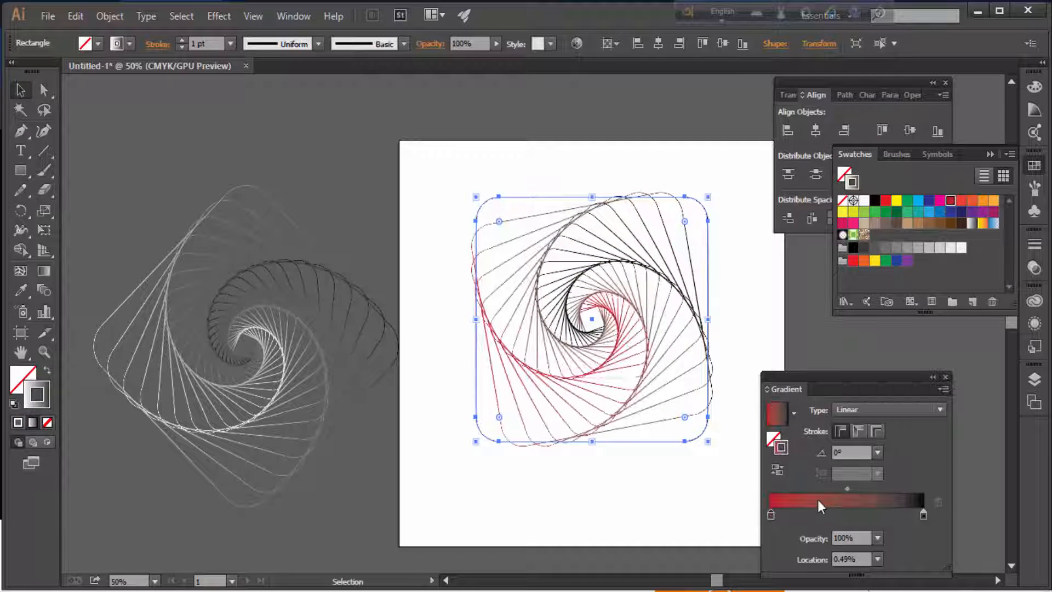
Try to set the ending colour stop of the upright spiral's stroke gradient to an orange swatch, and undo the colour change.
{"action": "left_click", "coordinate": [921, 515]}
{"action": "left_click", "coordinate": [922, 514]}
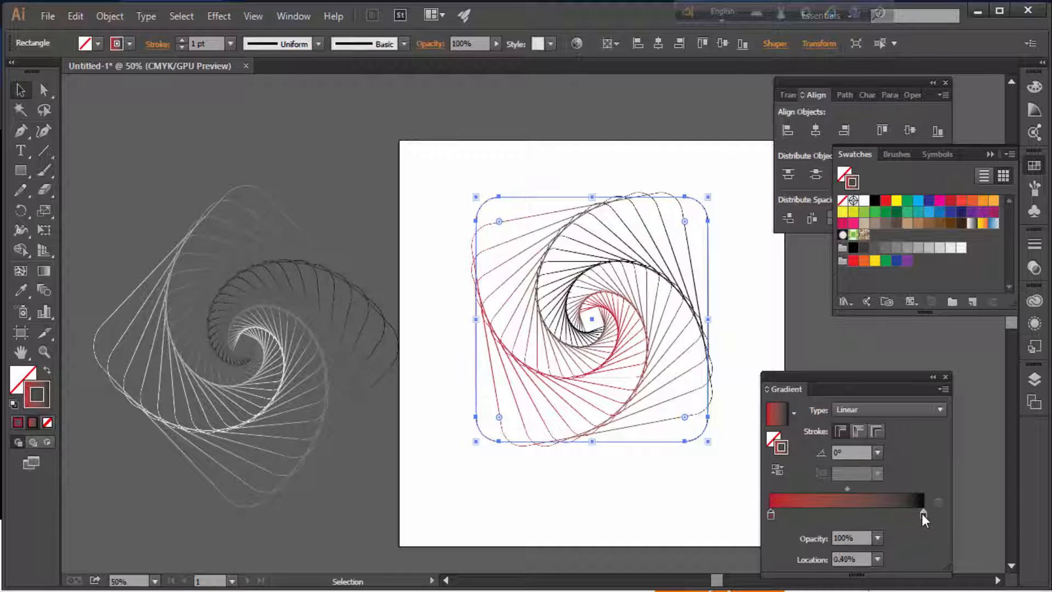
{"action": "left_click", "coordinate": [983, 202]}
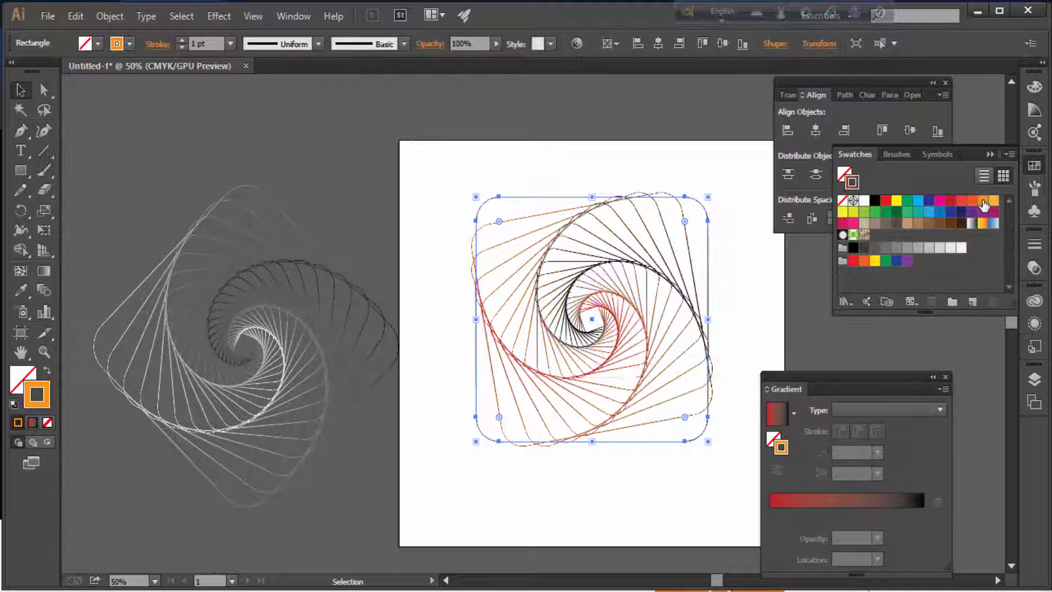
{"action": "key", "text": "ctrl+z"}
Draw a small rectangle above the artboard's upper-left corner and fill it with the light orange swatch, without a stroke.
{"action": "left_click", "coordinate": [20, 170]}
{"action": "left_click_drag", "start_coordinate": [325, 116], "coordinate": [383, 154]}
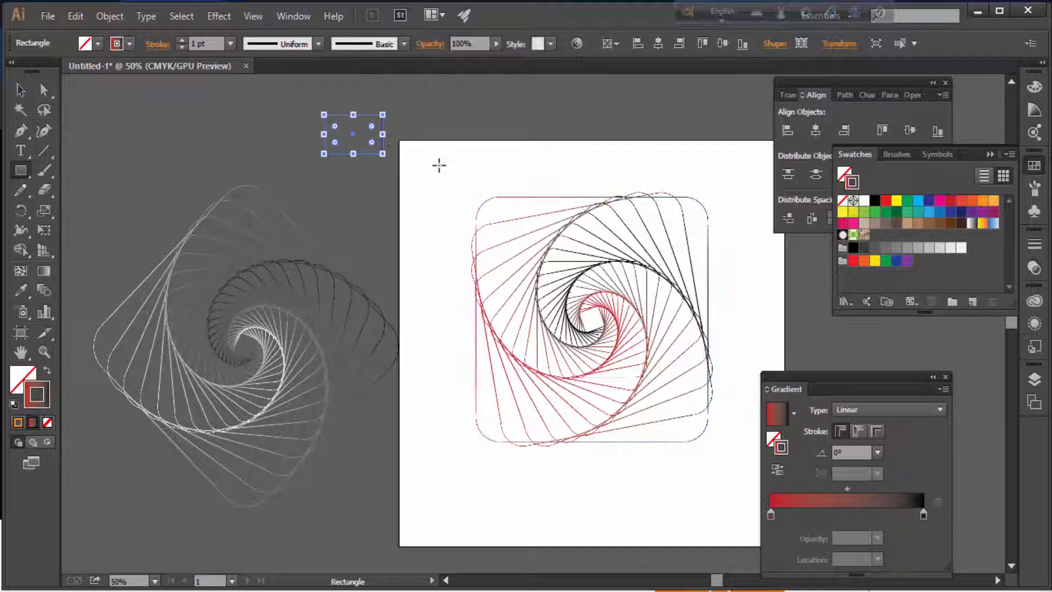
{"action": "left_click", "coordinate": [48, 372]}
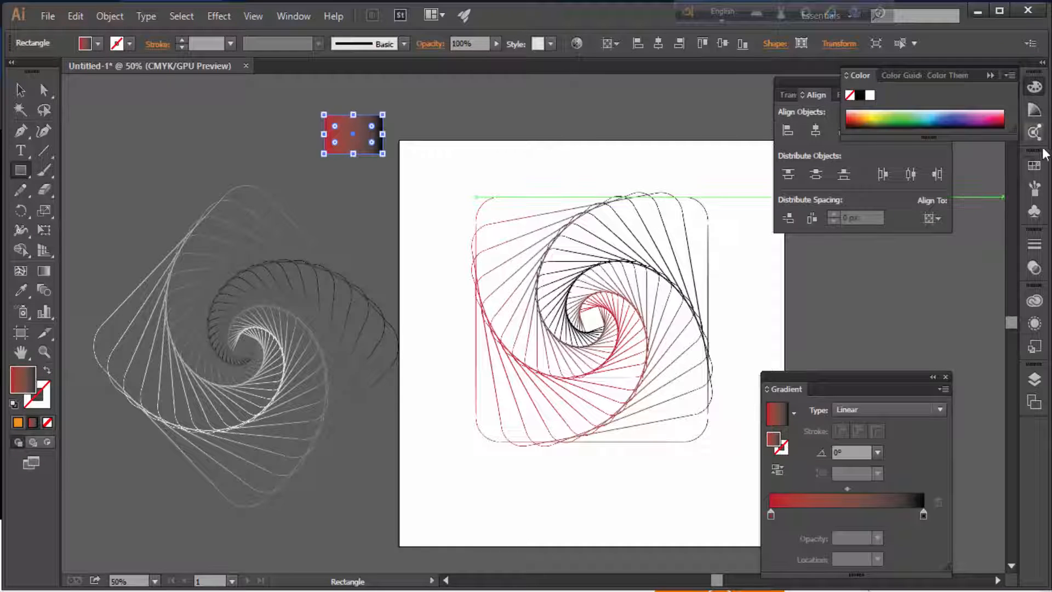
{"action": "left_click", "coordinate": [1034, 165]}
{"action": "left_click", "coordinate": [992, 202]}
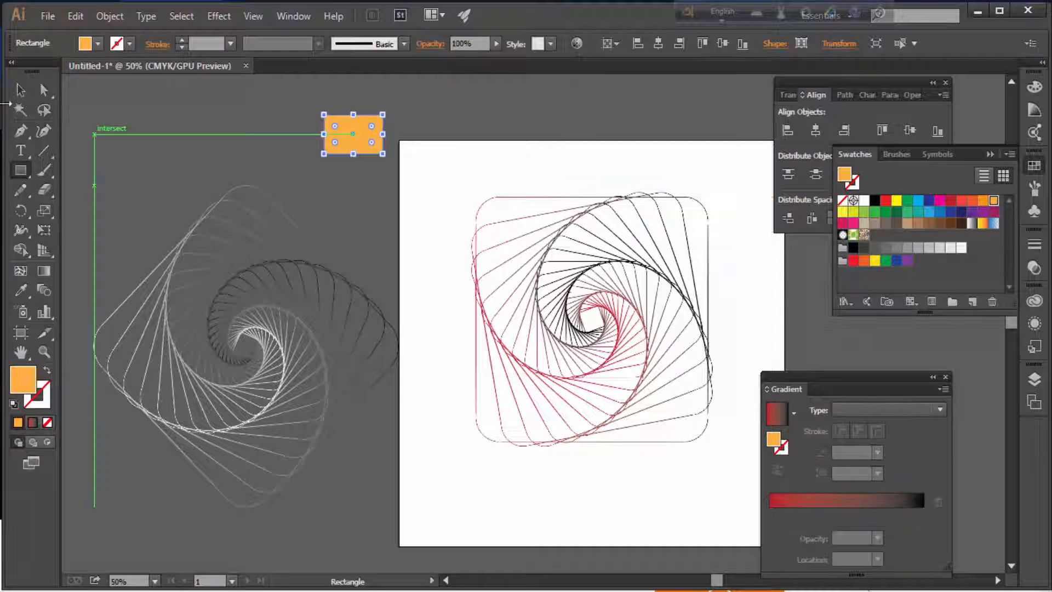
{"action": "key", "text": "v"}
Try applying the red-to-black gradient to the small orange rectangle, undo it and deselect the rectangle.
{"action": "left_click", "coordinate": [893, 502]}
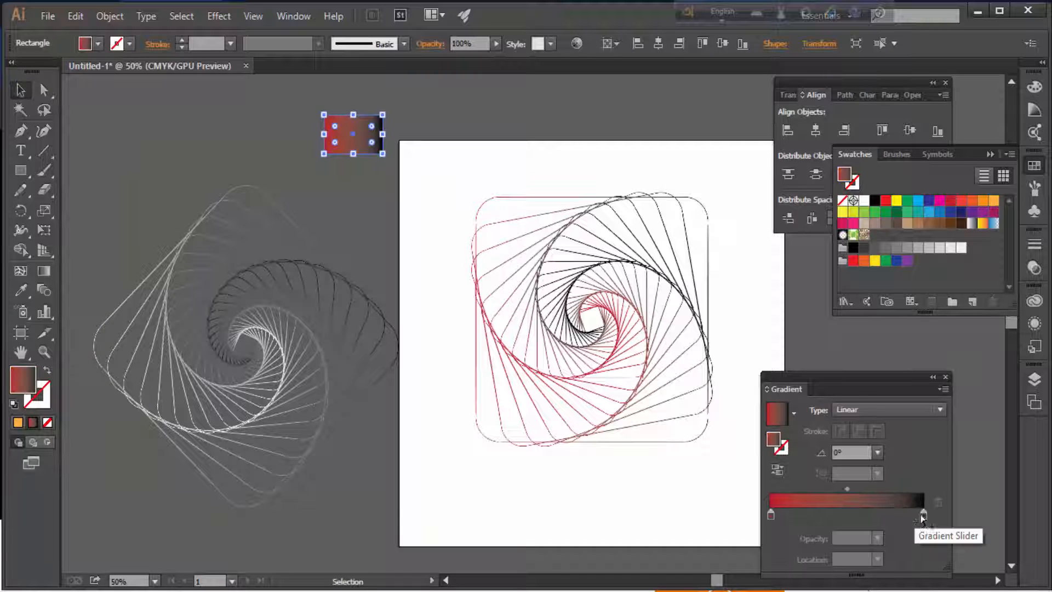
{"action": "key", "text": "ctrl+z"}
{"action": "left_click", "coordinate": [305, 169]}
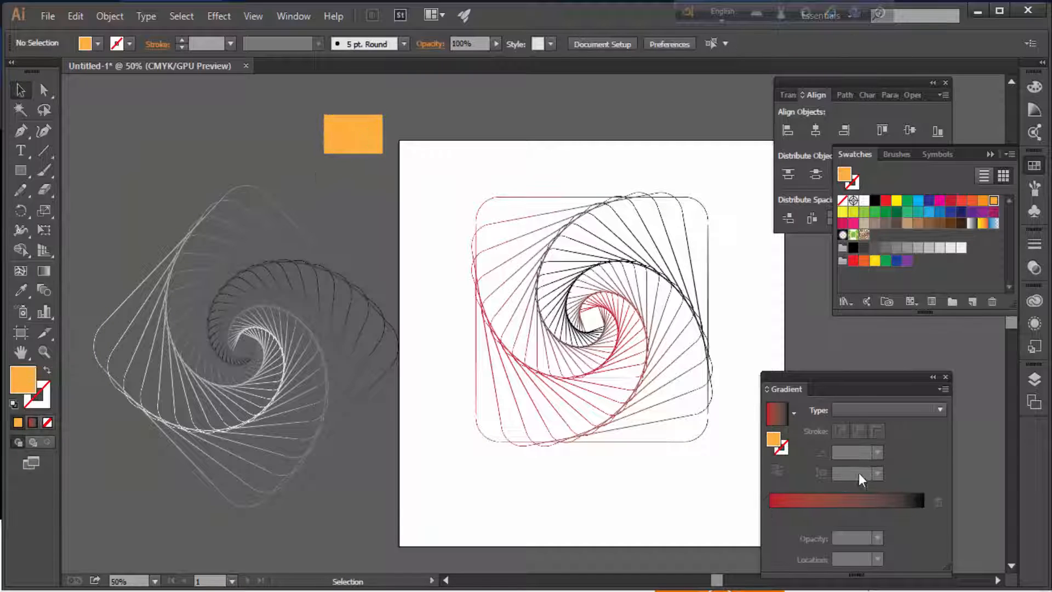
Try applying the red-to-black gradient to the upright spiral's fill and moving the spiral, and undo these changes.
{"action": "left_click", "coordinate": [559, 364]}
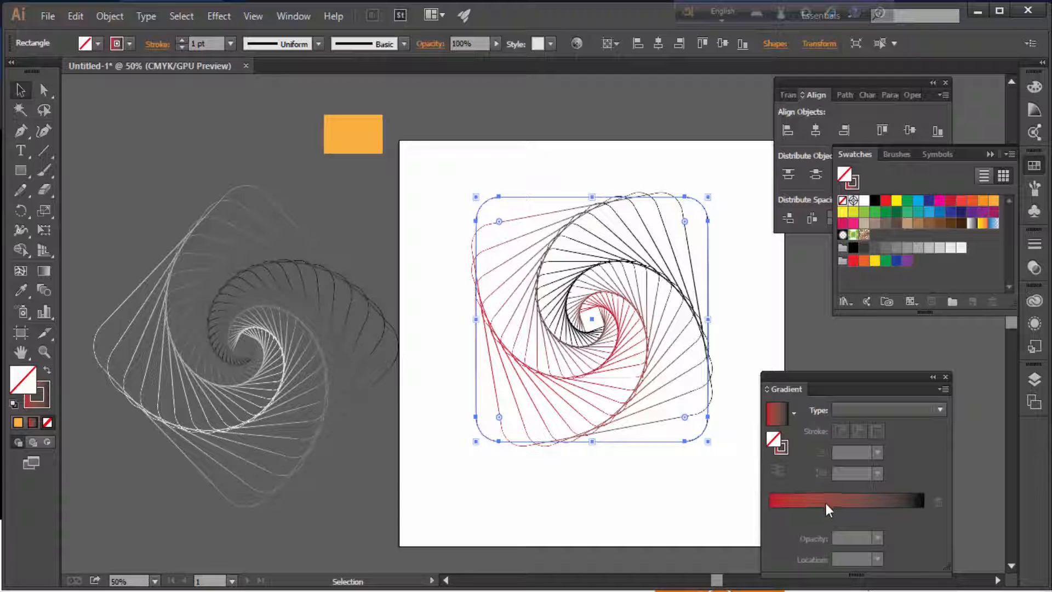
{"action": "left_click", "coordinate": [872, 502]}
{"action": "key", "text": "ctrl+z"}
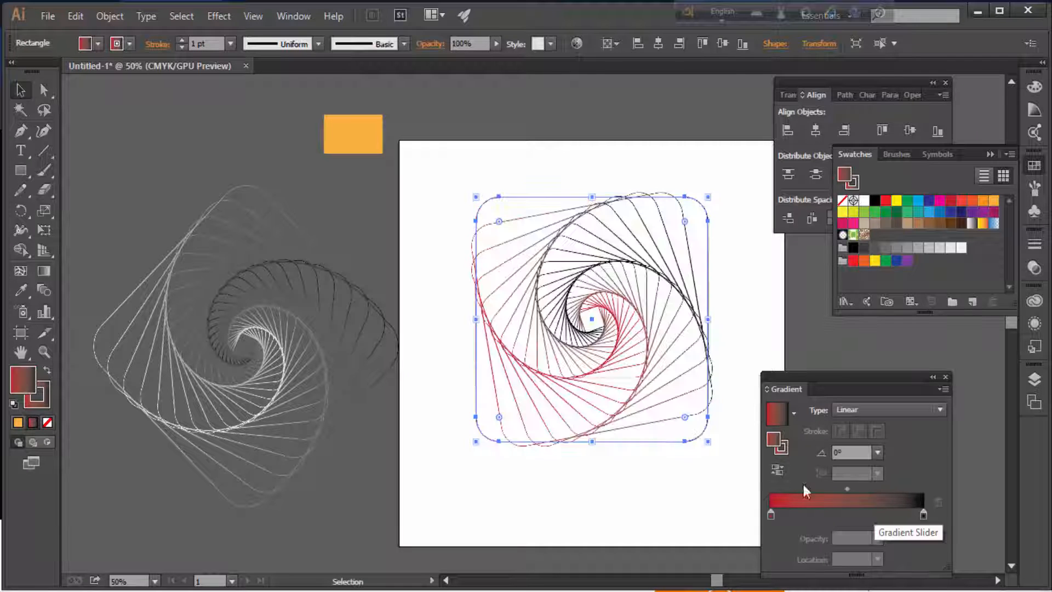
{"action": "left_click_drag", "start_coordinate": [651, 403], "coordinate": [389, 440]}
{"action": "key", "text": "ctrl+z"}
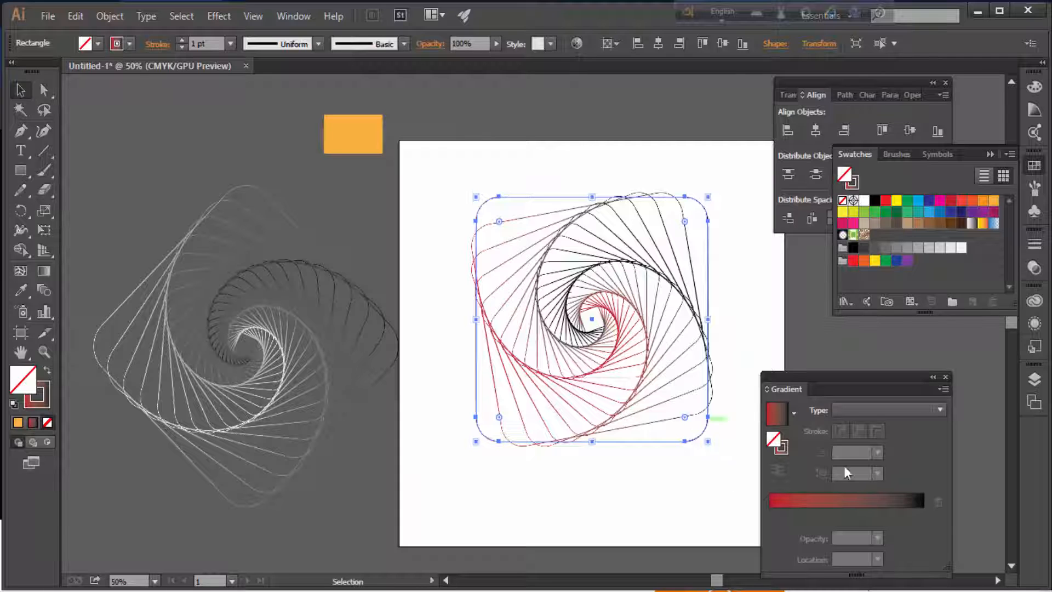
{"action": "left_click", "coordinate": [925, 503]}
{"action": "left_click_drag", "start_coordinate": [584, 330], "coordinate": [508, 430]}
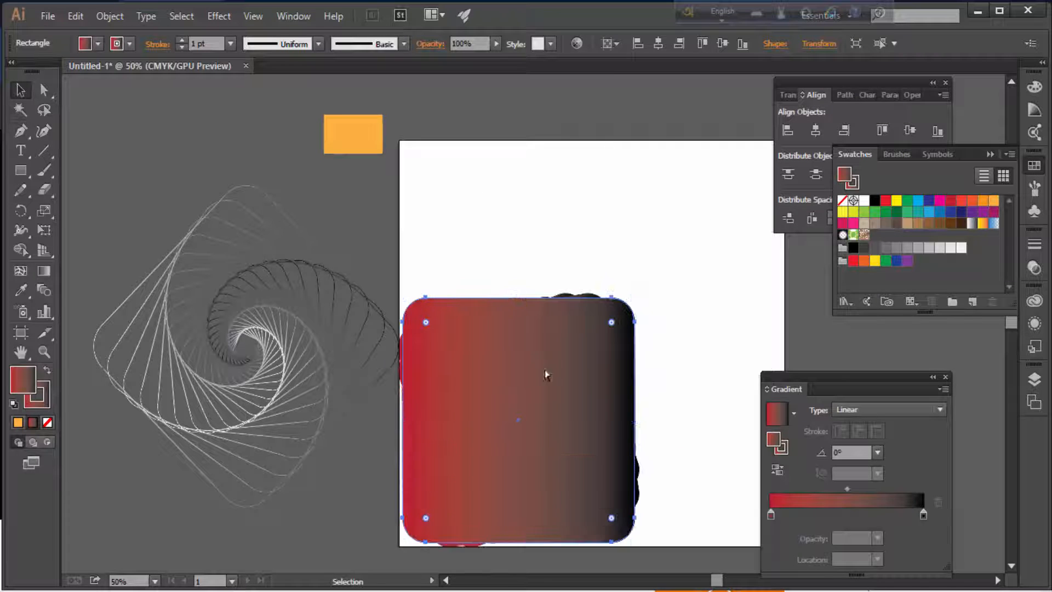
{"action": "key", "text": "ctrl+z"}
Try to sample the orange rectangle's colour with the Eyedropper for the ending stop of the spiral's stroke gradient, and undo it.
{"action": "left_click", "coordinate": [47, 422]}
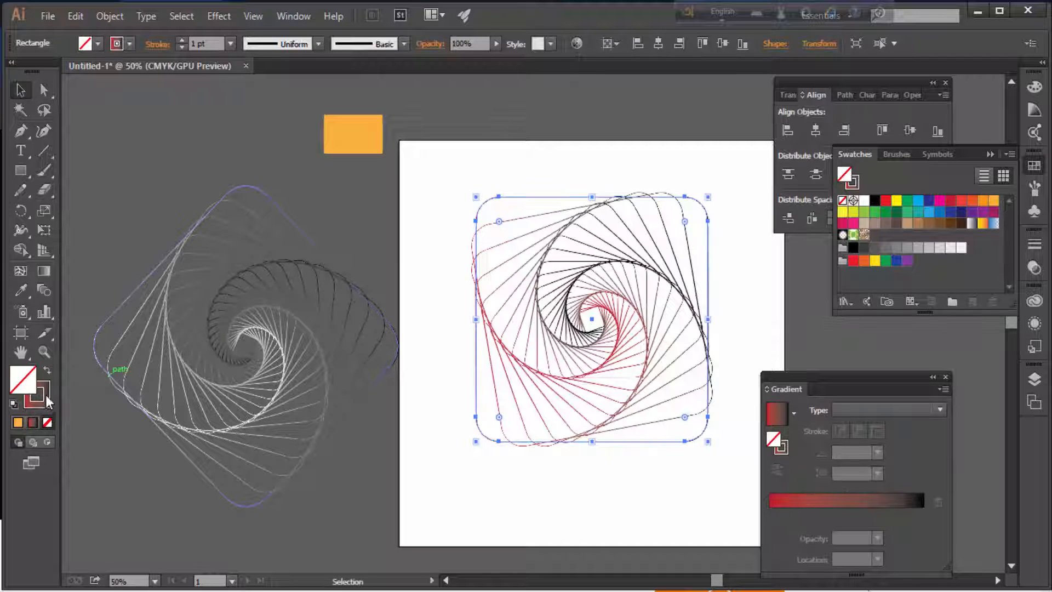
{"action": "left_click", "coordinate": [923, 514]}
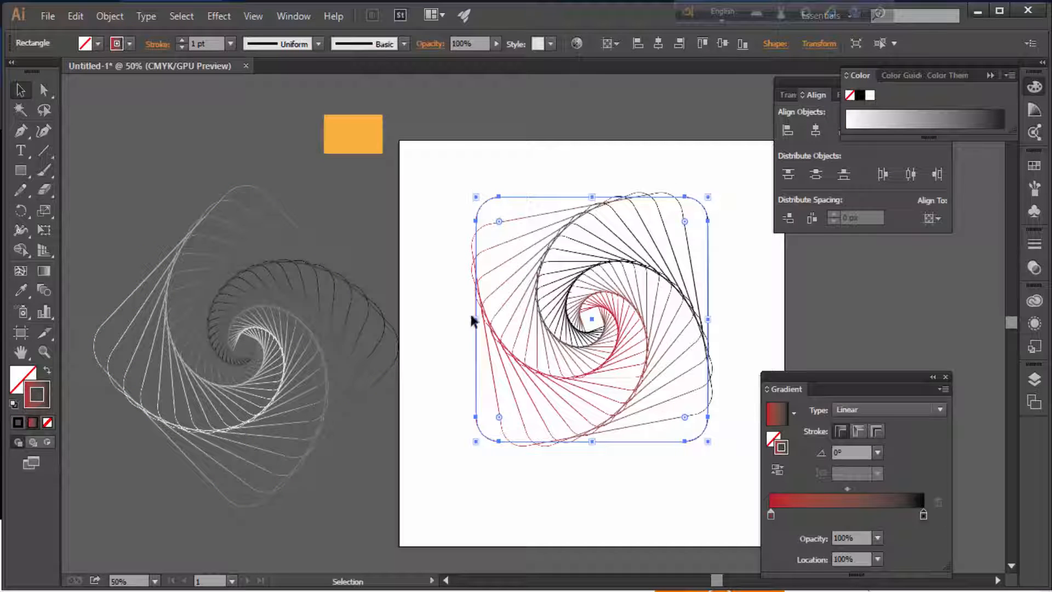
{"action": "key", "text": "i"}
{"action": "left_click", "coordinate": [372, 137]}
{"action": "key", "text": "ctrl+z"}
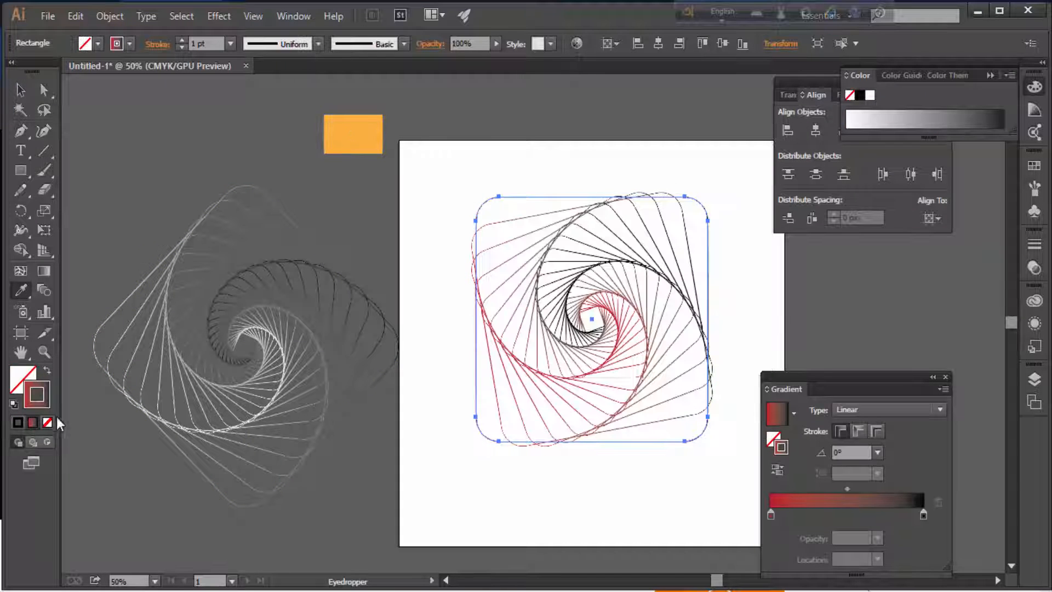
{"action": "left_click", "coordinate": [922, 514]}
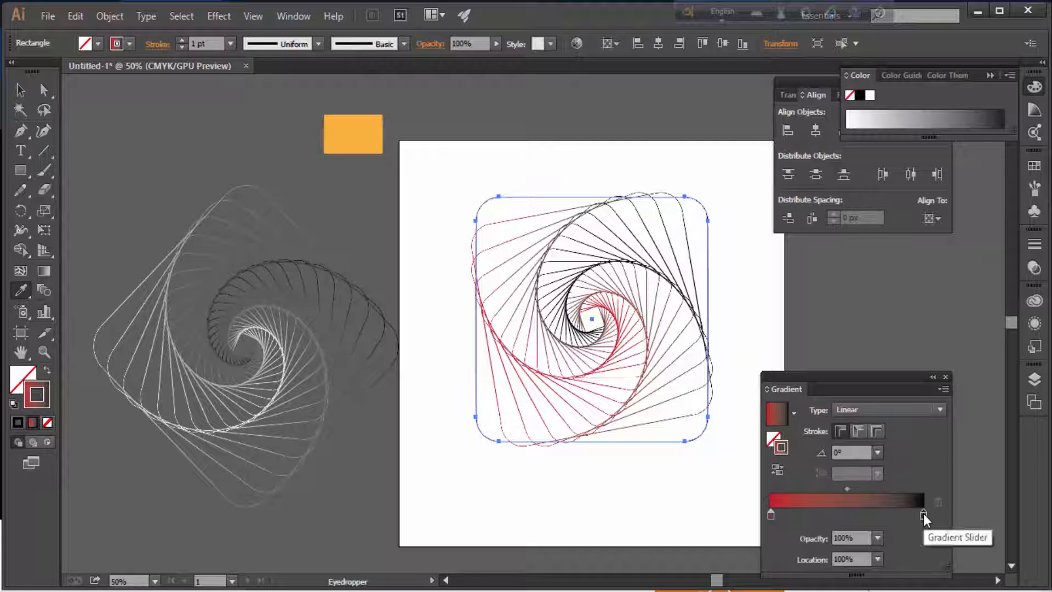
{"action": "left_click", "coordinate": [359, 144]}
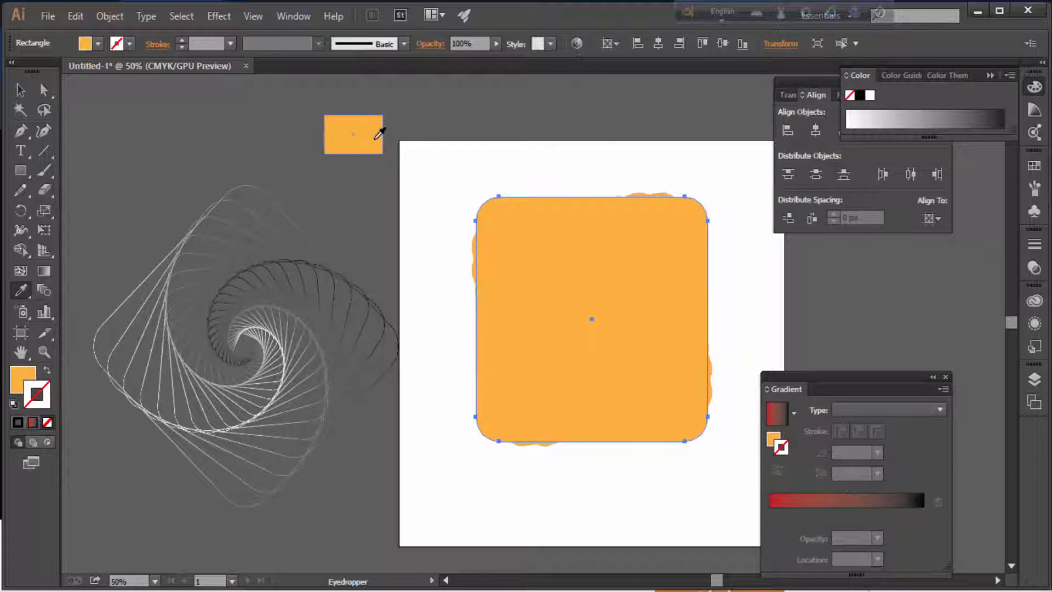
{"action": "key", "text": "ctrl+z"}
Set the ending colour stop of the upright spiral's stroke gradient to the light orange swatch and deselect the spiral.
{"action": "left_click", "coordinate": [924, 514]}
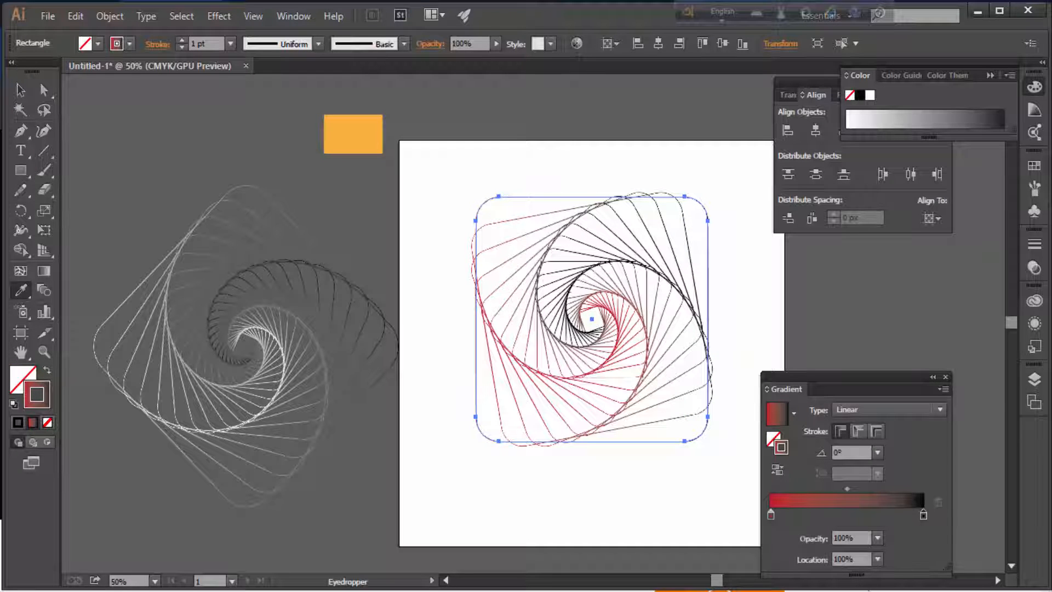
{"action": "left_click", "coordinate": [1034, 166]}
{"action": "left_click_drag", "start_coordinate": [960, 427], "coordinate": [933, 534]}
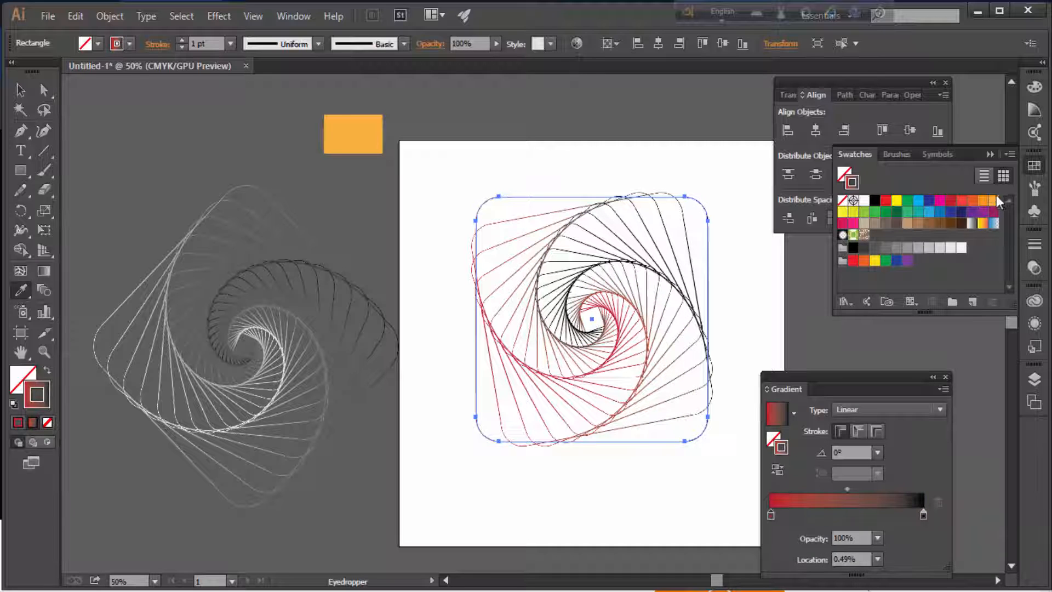
{"action": "left_click_drag", "start_coordinate": [994, 199], "coordinate": [926, 514]}
{"action": "left_click", "coordinate": [18, 91]}
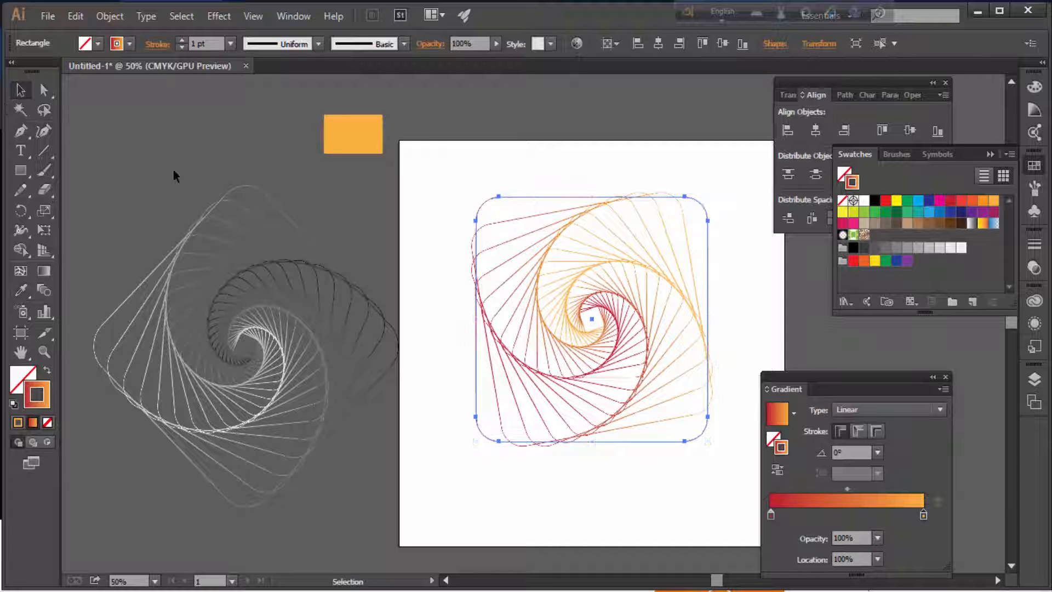
{"action": "left_click", "coordinate": [356, 225]}
Draw a rectangle covering the whole artboard and give it a black fill with no stroke.
{"action": "left_click_drag", "start_coordinate": [371, 234], "coordinate": [258, 235]}
{"action": "left_click", "coordinate": [27, 171]}
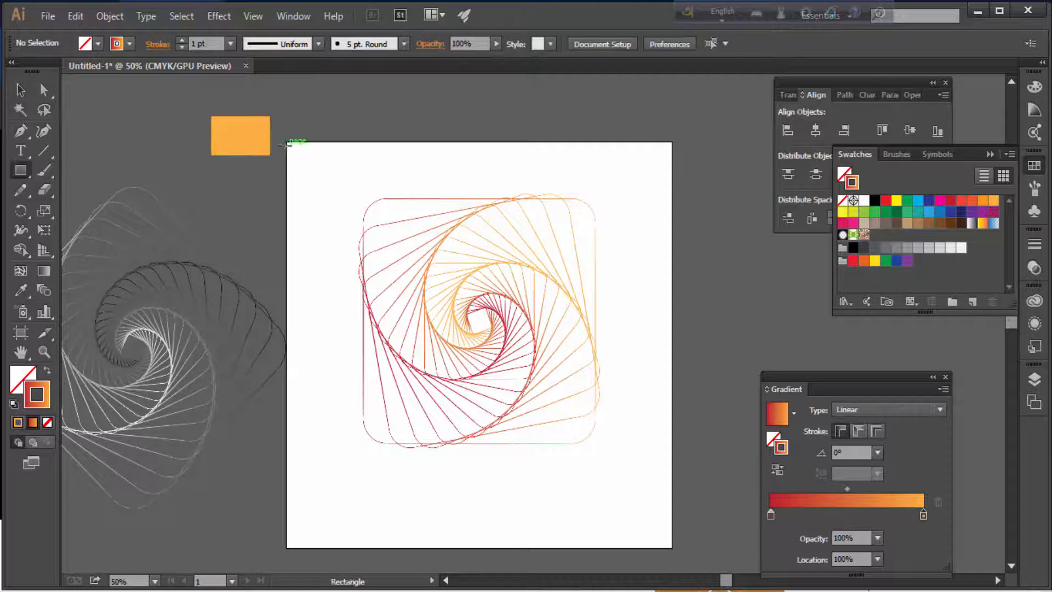
{"action": "left_click_drag", "start_coordinate": [286, 144], "coordinate": [671, 546]}
{"action": "left_click", "coordinate": [31, 380]}
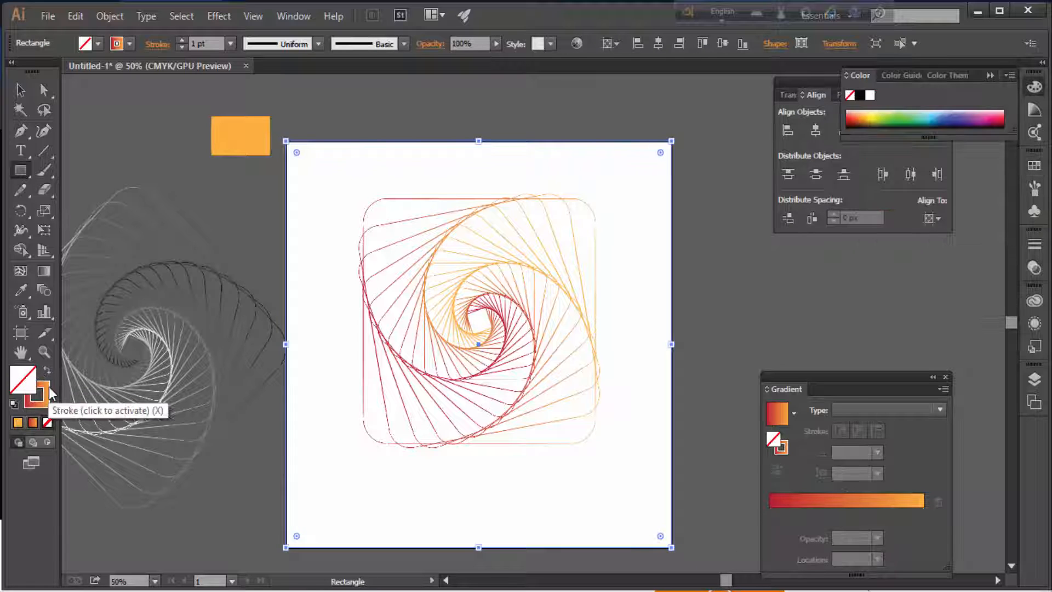
{"action": "left_click", "coordinate": [51, 394]}
{"action": "key", "text": "shift+x"}
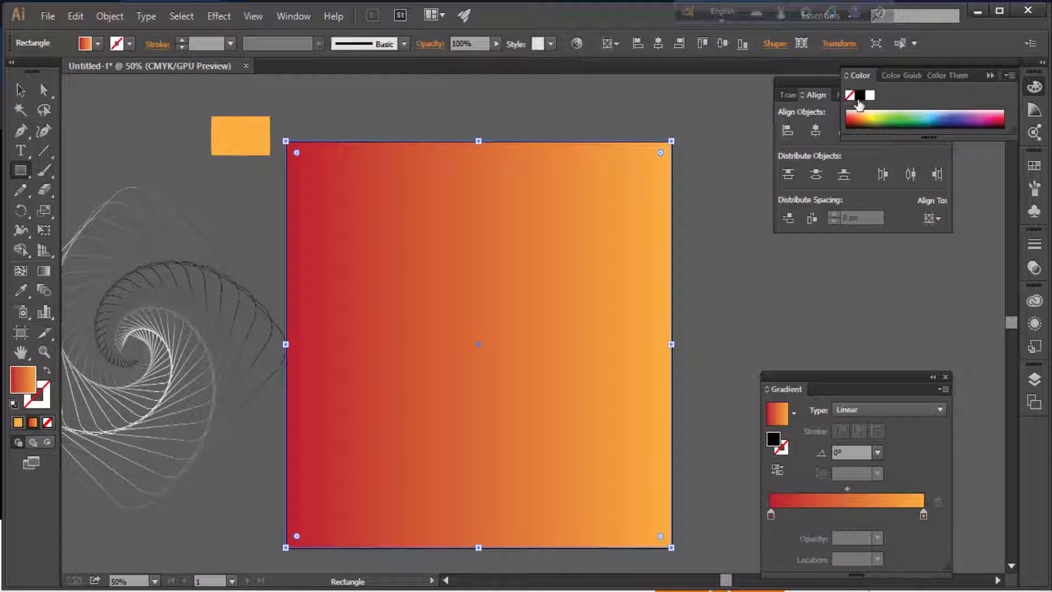
{"action": "left_click", "coordinate": [859, 98]}
{"action": "key", "text": "ctrl+minus"}
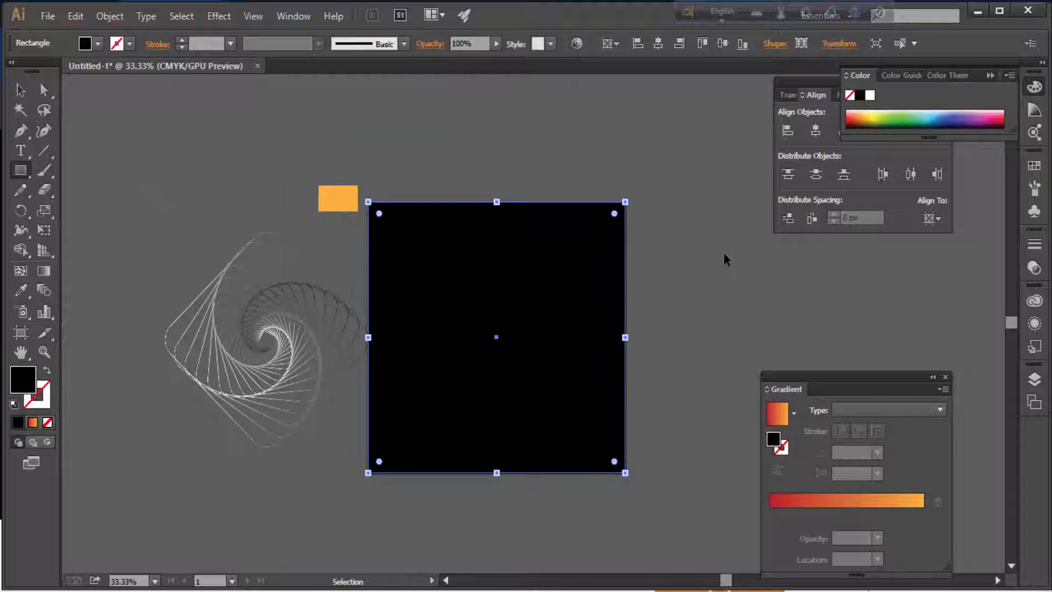
Send the black rectangle to the back behind the red-to-orange spiral and deselect it.
{"action": "key", "text": "ctrl+shift+bracketleft"}
{"action": "left_click", "coordinate": [18, 90]}
{"action": "left_click", "coordinate": [284, 140]}
{"action": "key", "text": "ctrl+plus"}
{"action": "key", "text": "ctrl+plus"}
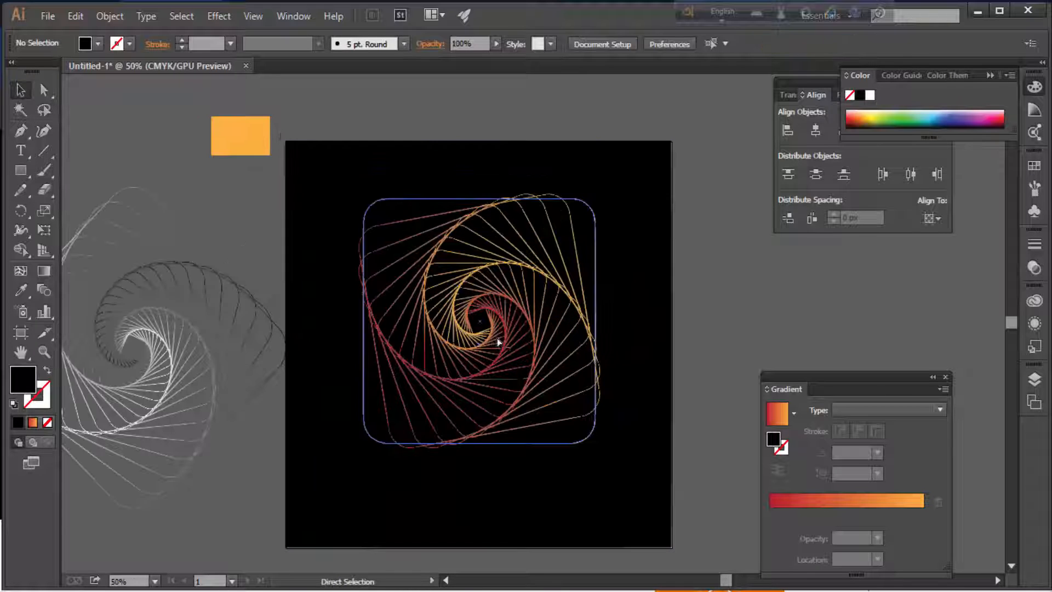
Examine the red-to-orange spiral against the black background and the grey rotated spiral beside it.
{"action": "left_click_drag", "start_coordinate": [620, 364], "coordinate": [584, 351]}
{"action": "left_click", "coordinate": [705, 341]}
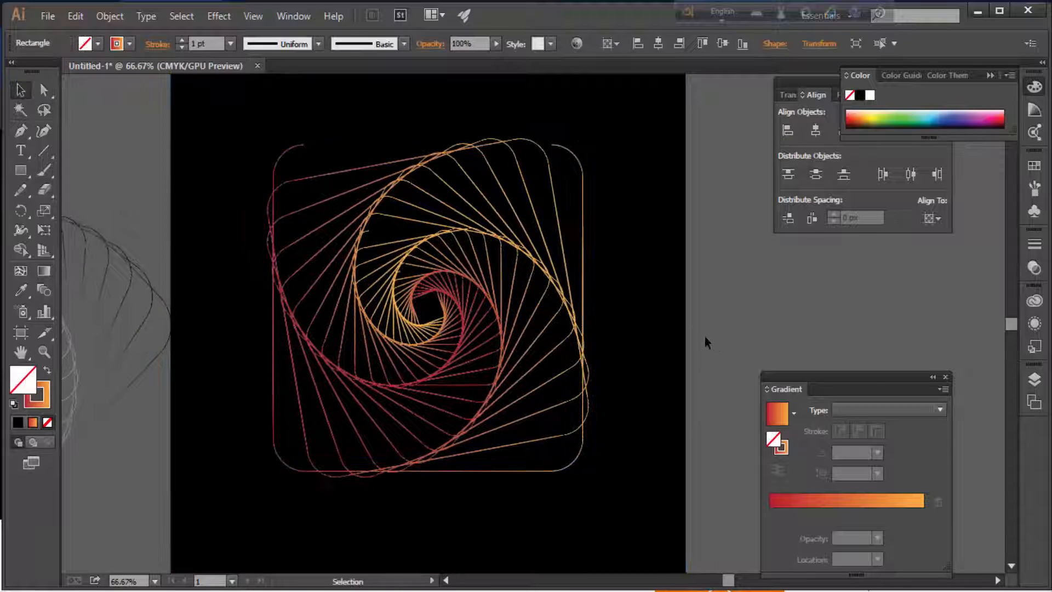
{"action": "left_click_drag", "start_coordinate": [704, 341], "coordinate": [702, 327]}
{"action": "scroll", "coordinate": [535, 340], "scroll_direction": "down", "scroll_amount": 1}
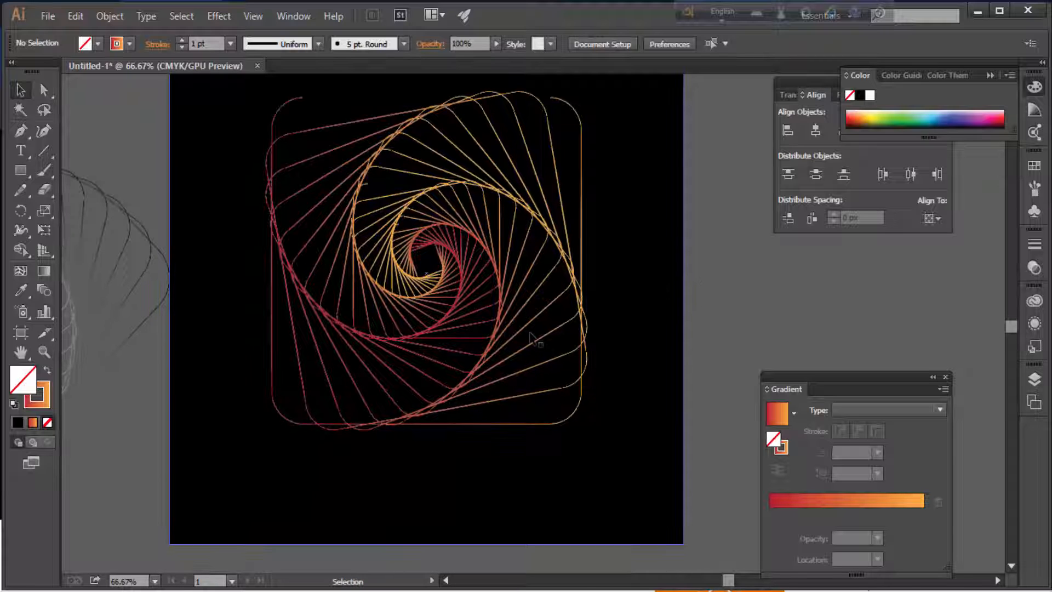
{"action": "left_click", "coordinate": [536, 341]}
{"action": "left_click", "coordinate": [726, 316]}
{"action": "left_click", "coordinate": [481, 372]}
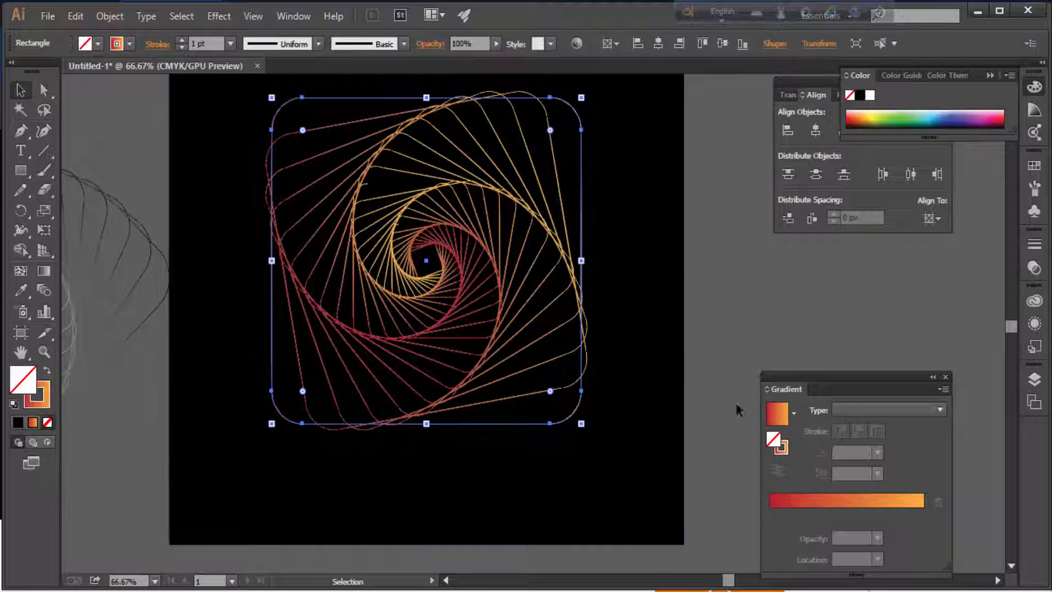
{"action": "left_click", "coordinate": [735, 400]}
{"action": "key", "text": "ctrl+minus"}
{"action": "left_click_drag", "start_coordinate": [351, 378], "coordinate": [697, 364]}
{"action": "left_click", "coordinate": [512, 357]}
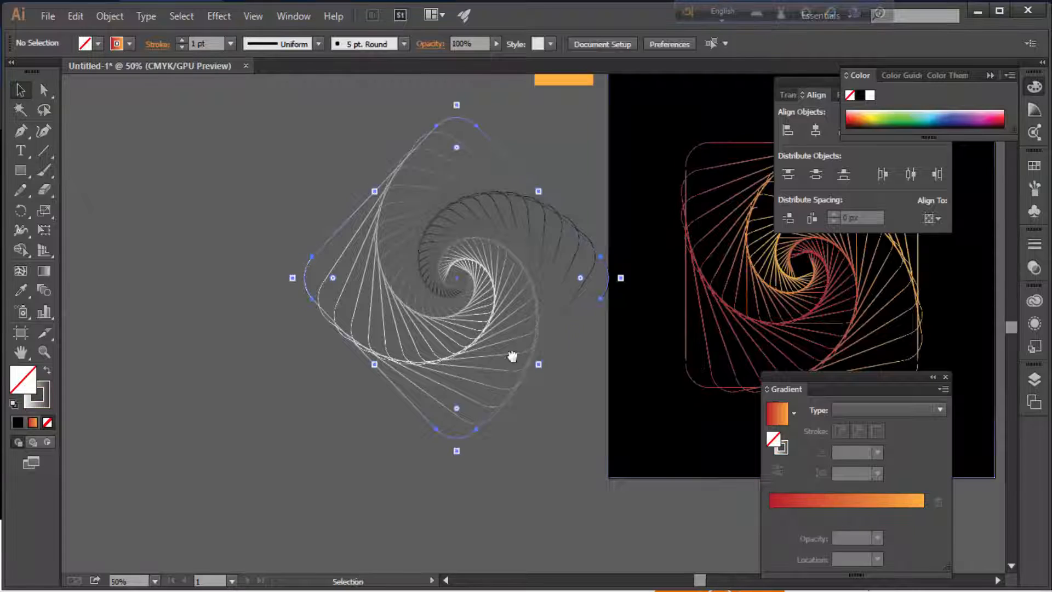
{"action": "left_click_drag", "start_coordinate": [512, 357], "coordinate": [110, 393]}
Draw a large rectangle beside the black artboard, give it a white fill with no stroke, and deselect it.
{"action": "left_click_drag", "start_coordinate": [732, 276], "coordinate": [305, 333]}
{"action": "key", "text": "ctrl+minus"}
{"action": "key", "text": "ctrl+minus"}
{"action": "key", "text": "ctrl+minus"}
{"action": "left_click", "coordinate": [20, 170]}
{"action": "left_click_drag", "start_coordinate": [370, 188], "coordinate": [730, 473]}
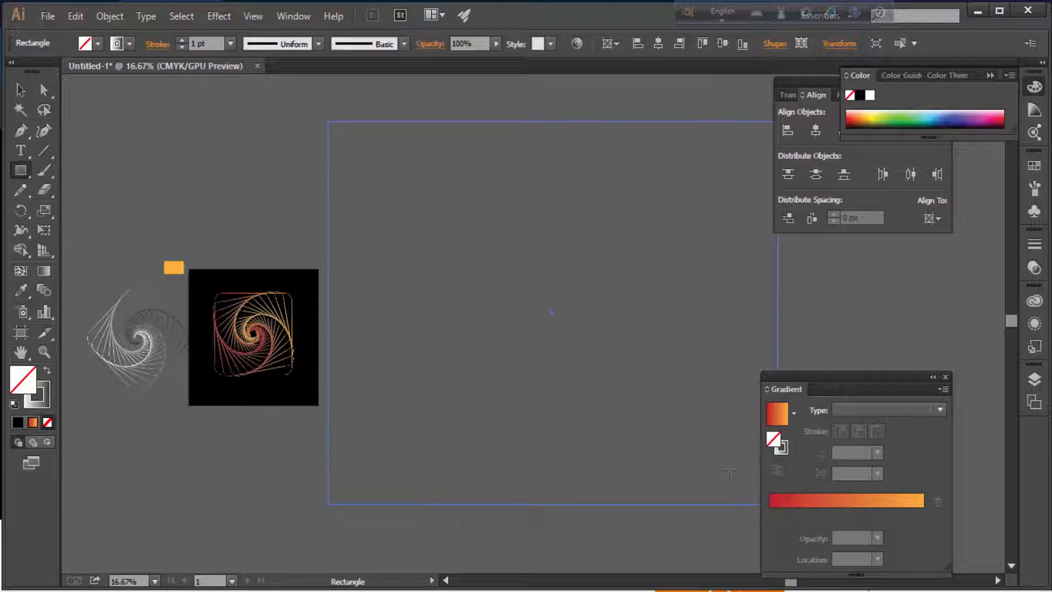
{"action": "left_click", "coordinate": [42, 391]}
{"action": "left_click", "coordinate": [870, 97]}
{"action": "left_click", "coordinate": [47, 371]}
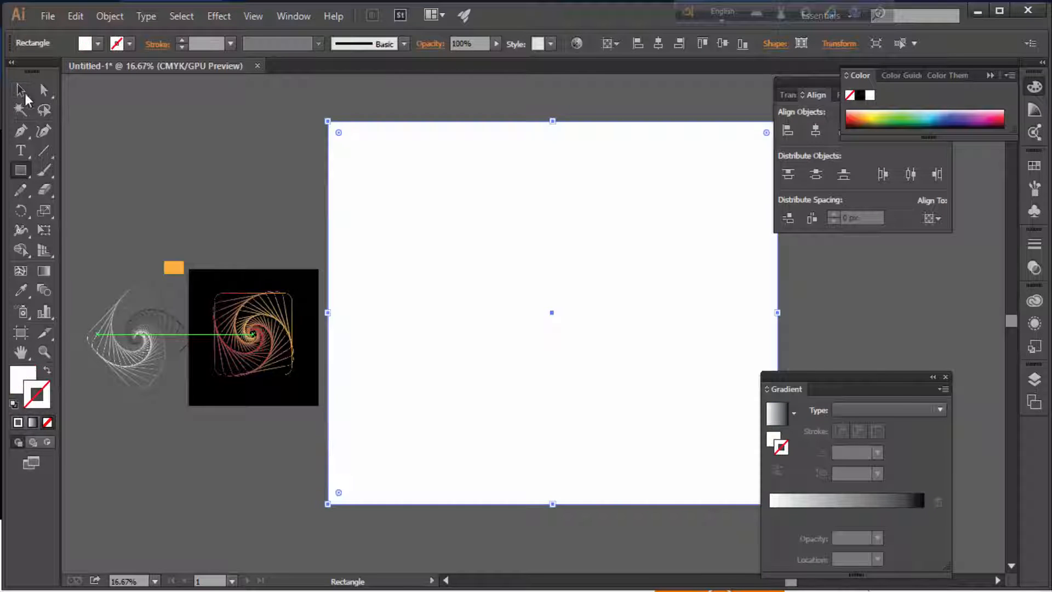
{"action": "left_click", "coordinate": [21, 92]}
{"action": "left_click", "coordinate": [162, 170]}
Draw a large circle on the white rectangle with the Ellipse tool.
{"action": "left_click_drag", "start_coordinate": [382, 276], "coordinate": [306, 301]}
{"action": "key", "text": "ctrl+equal"}
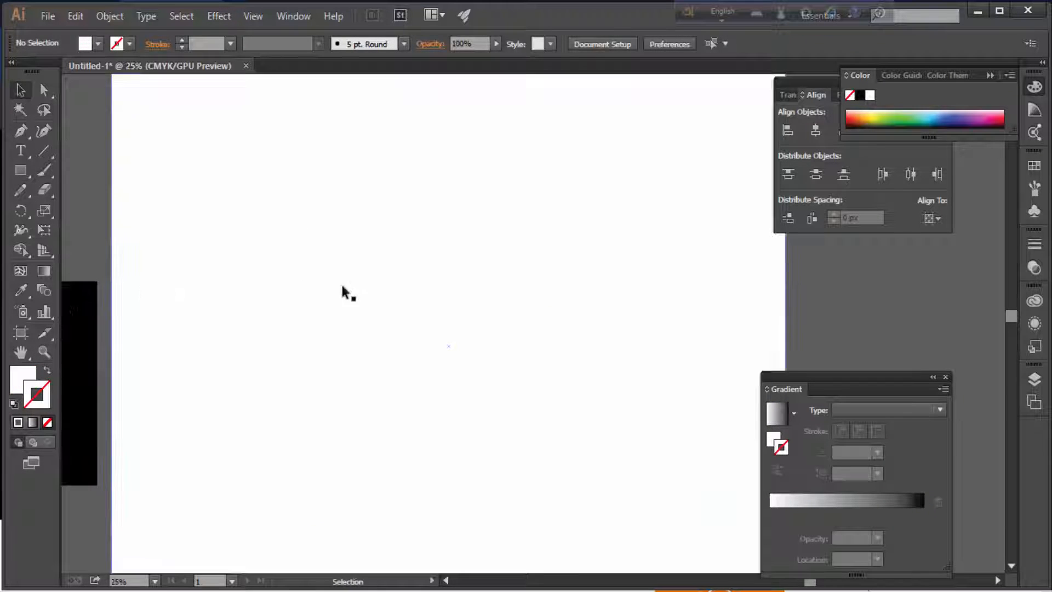
{"action": "left_click", "coordinate": [21, 173]}
{"action": "left_click_drag", "start_coordinate": [22, 179], "coordinate": [68, 275]}
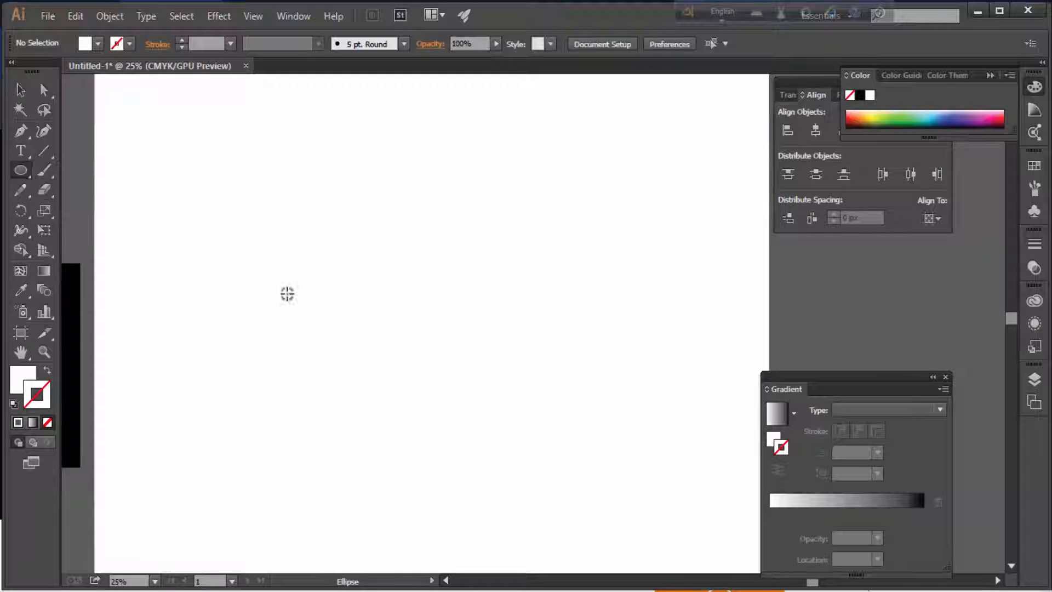
{"action": "left_click_drag", "start_coordinate": [287, 294], "coordinate": [378, 388]}
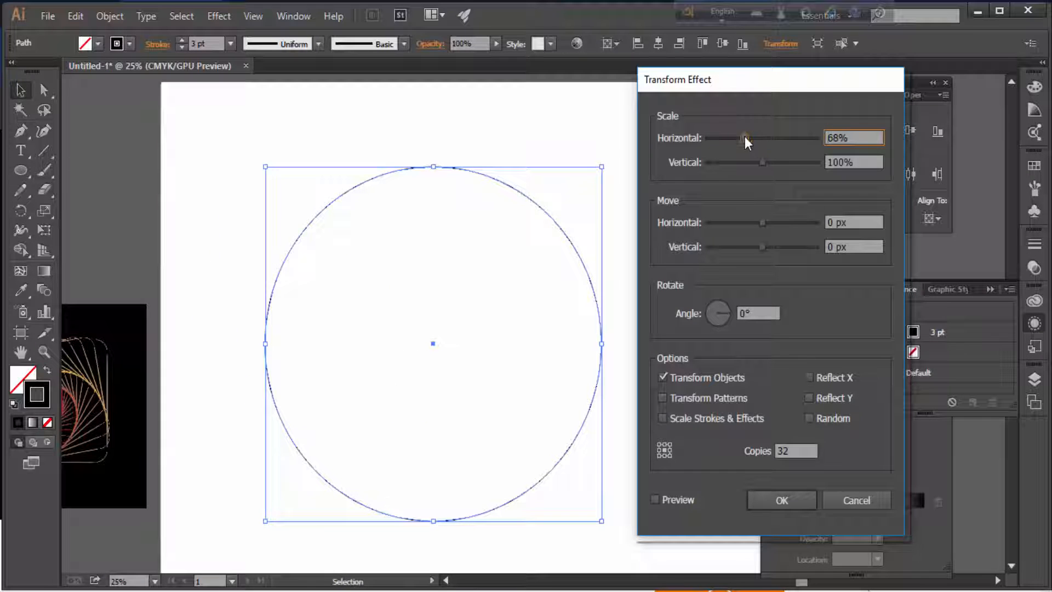
Set the circle's Transform effect scale to 92% horizontally and 92% vertically, with the preview on.
{"action": "left_click_drag", "start_coordinate": [853, 138], "coordinate": [830, 144]}
{"action": "type", "text": "92"}
{"action": "key", "text": "Tab"}
{"action": "type", "text": "92"}
{"action": "left_click", "coordinate": [678, 499]}
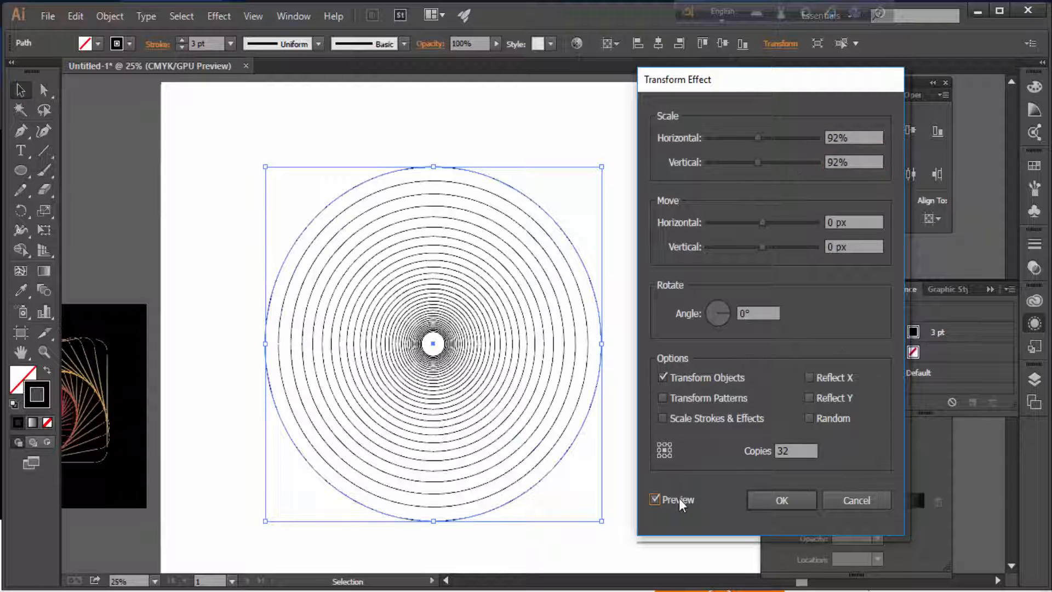
Set the Transform effect's angle to 16°, movement to 0 px and scale to 106% horizontal and 89% vertical, and apply it.
{"action": "double_click", "coordinate": [749, 312]}
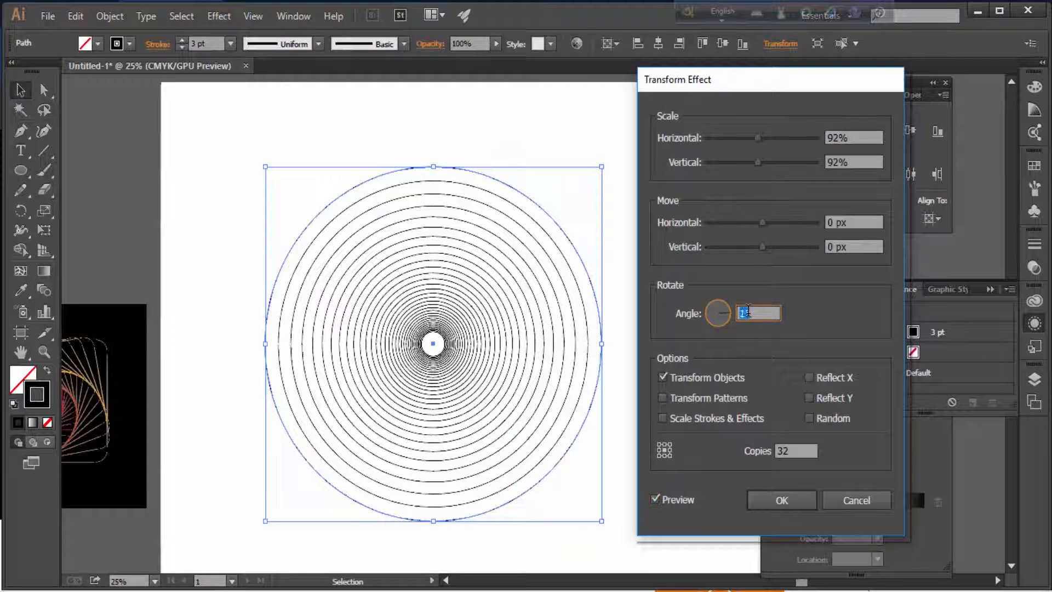
{"action": "scroll", "coordinate": [755, 320], "scroll_direction": "down", "scroll_amount": 4}
{"action": "left_click_drag", "start_coordinate": [761, 223], "coordinate": [758, 224]}
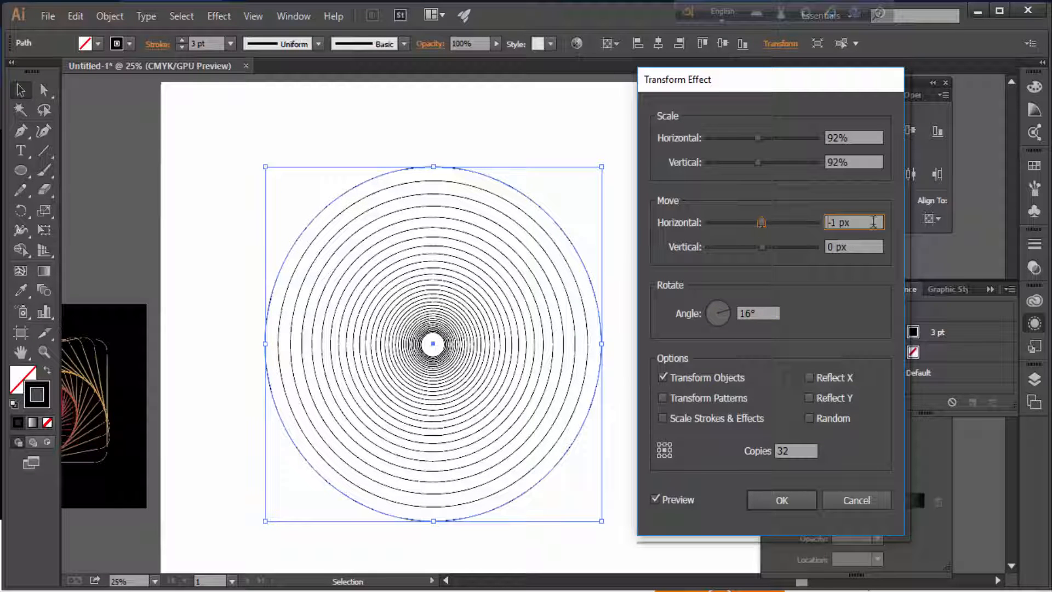
{"action": "double_click", "coordinate": [842, 222]}
{"action": "type", "text": "0"}
{"action": "left_click_drag", "start_coordinate": [758, 138], "coordinate": [758, 163]}
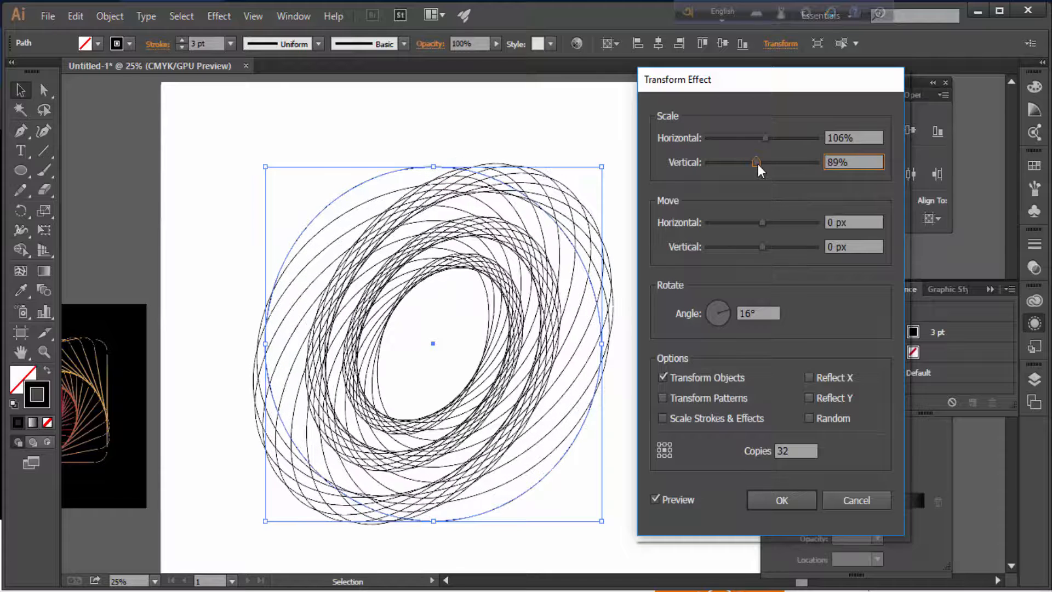
{"action": "left_click", "coordinate": [782, 500]}
Copy the red-to-orange gradient stroke from the rounded-square spiral onto the circle artwork with the Eyedropper, and deselect it.
{"action": "left_click", "coordinate": [700, 448]}
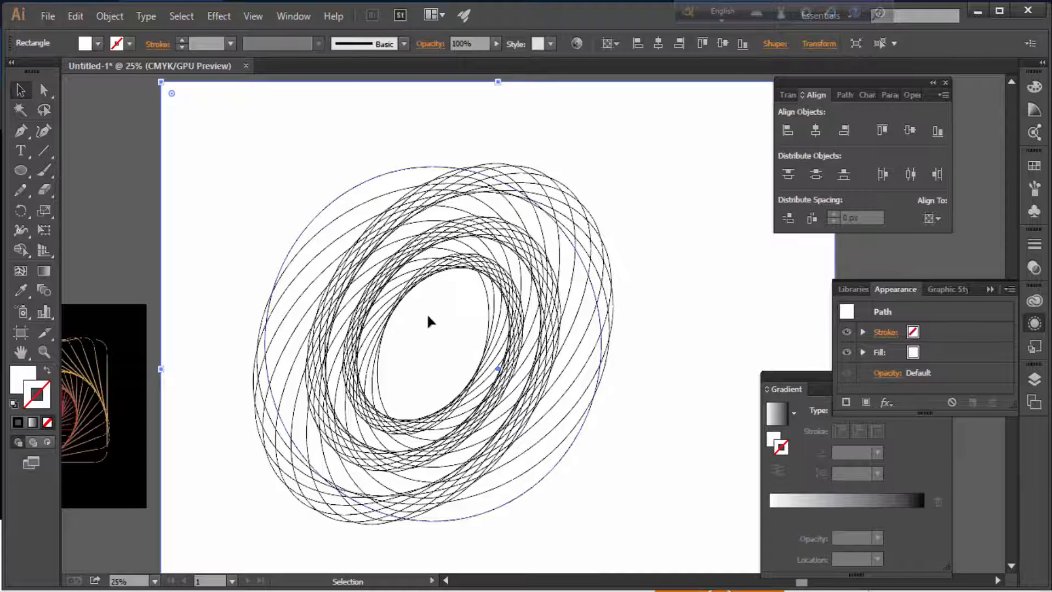
{"action": "left_click", "coordinate": [87, 226]}
{"action": "left_click", "coordinate": [333, 263]}
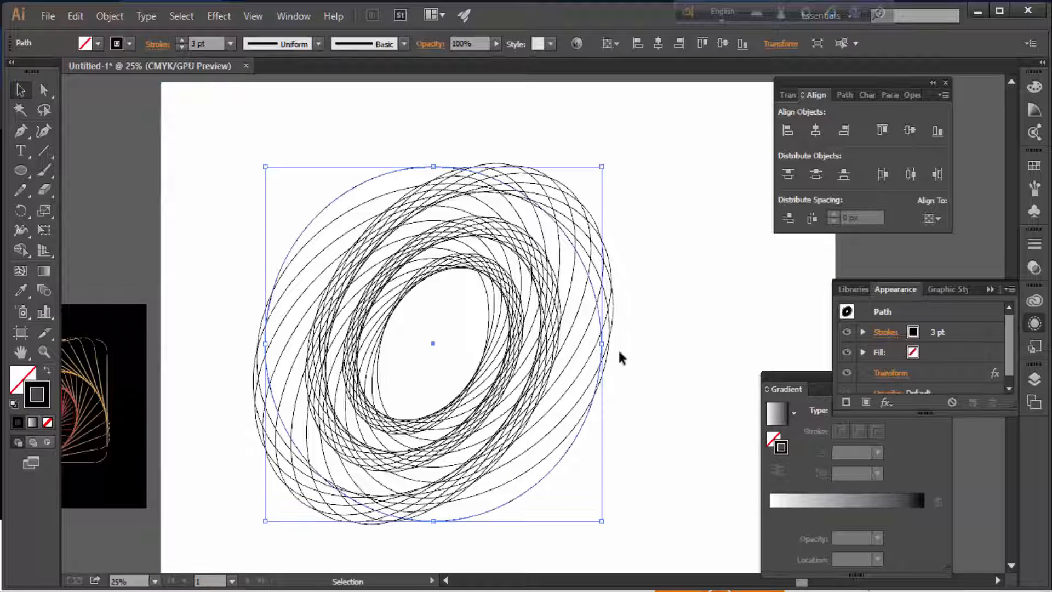
{"action": "left_click_drag", "start_coordinate": [665, 379], "coordinate": [585, 347]}
{"action": "left_click_drag", "start_coordinate": [293, 443], "coordinate": [577, 404]}
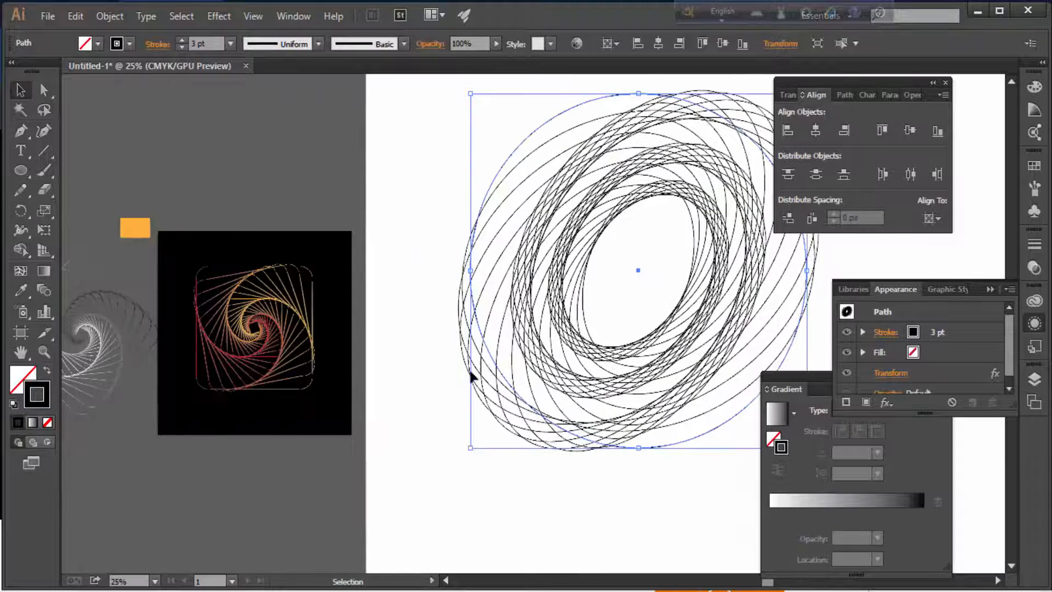
{"action": "key", "text": "i"}
{"action": "left_click", "coordinate": [293, 326]}
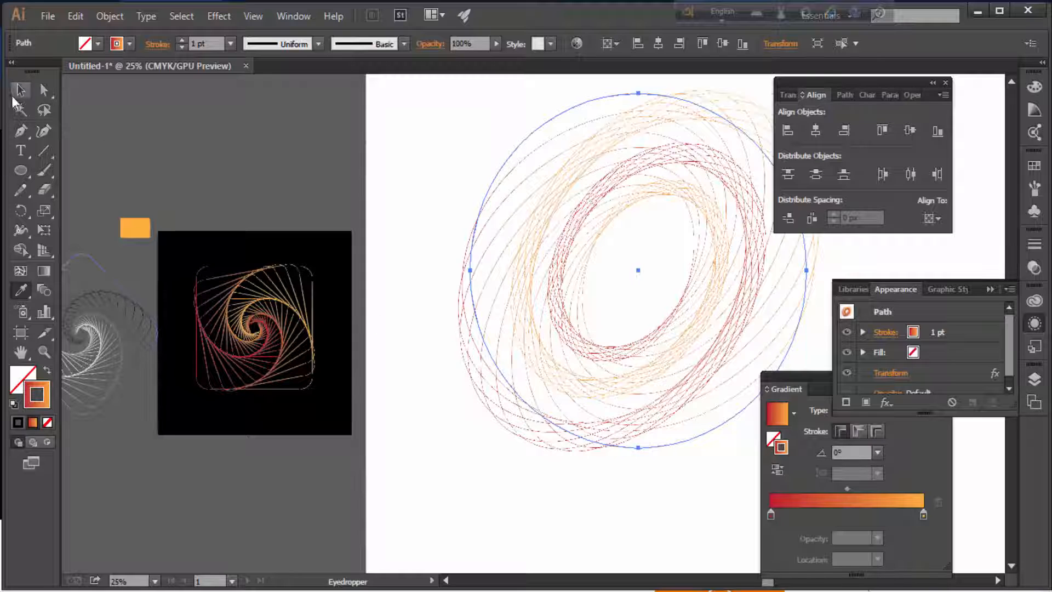
{"action": "left_click", "coordinate": [20, 90]}
{"action": "left_click", "coordinate": [228, 170]}
{"action": "left_click_drag", "start_coordinate": [344, 186], "coordinate": [241, 297]}
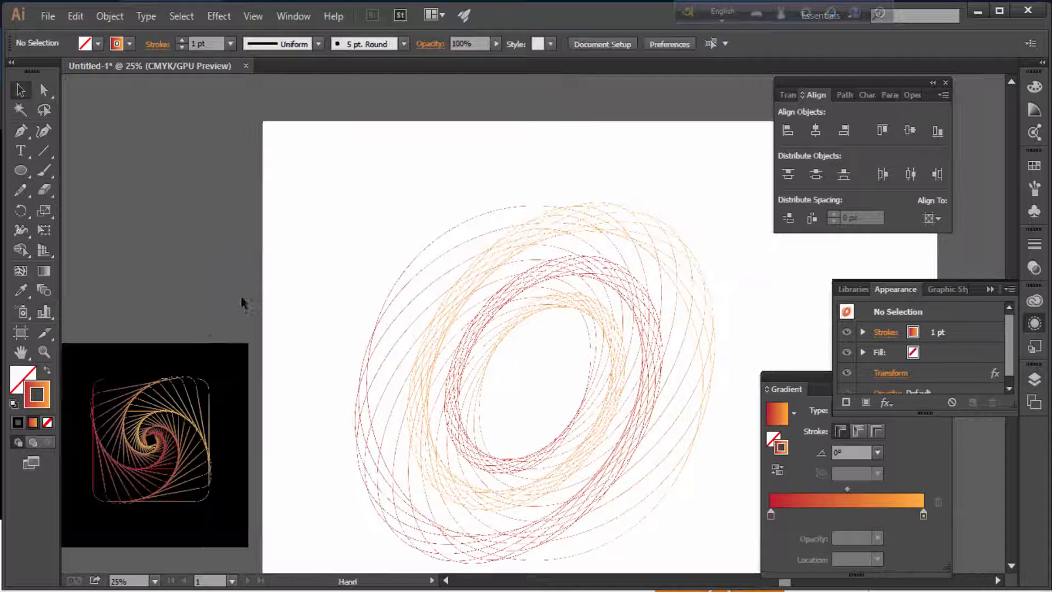
Change the fill of the large white rectangle behind the circle artwork to black.
{"action": "left_click", "coordinate": [314, 290]}
{"action": "left_click", "coordinate": [259, 240]}
{"action": "left_click", "coordinate": [266, 241]}
{"action": "double_click", "coordinate": [29, 375]}
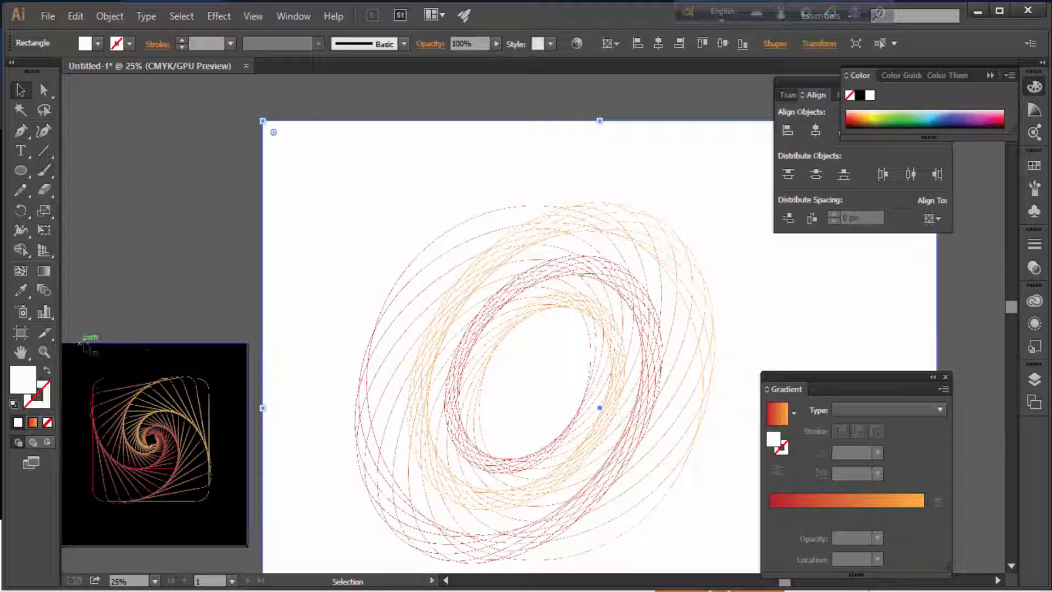
{"action": "left_click", "coordinate": [860, 97]}
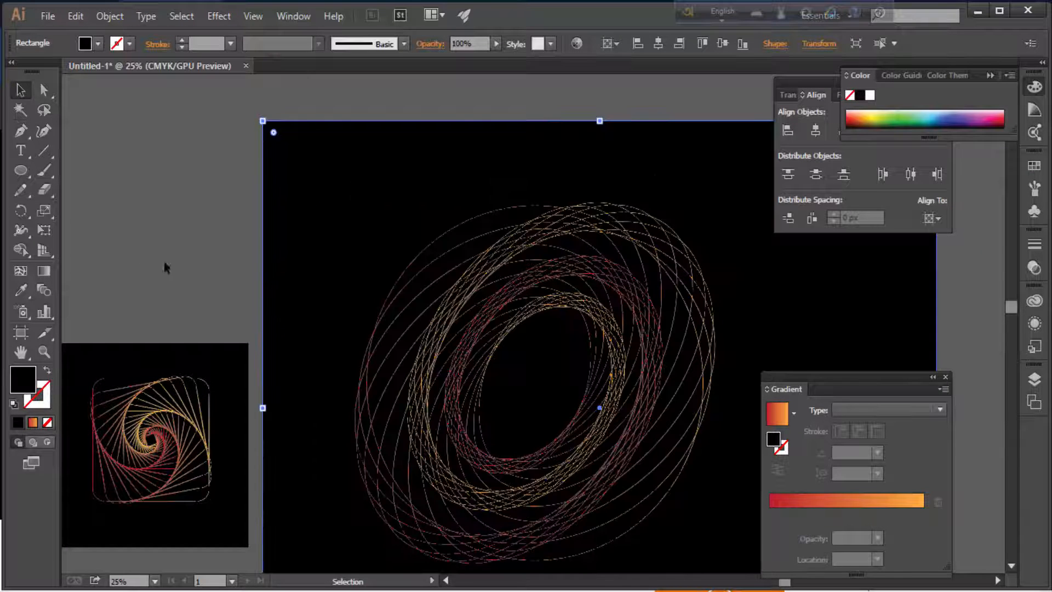
{"action": "left_click", "coordinate": [155, 208]}
{"action": "left_click_drag", "start_coordinate": [559, 391], "coordinate": [442, 349]}
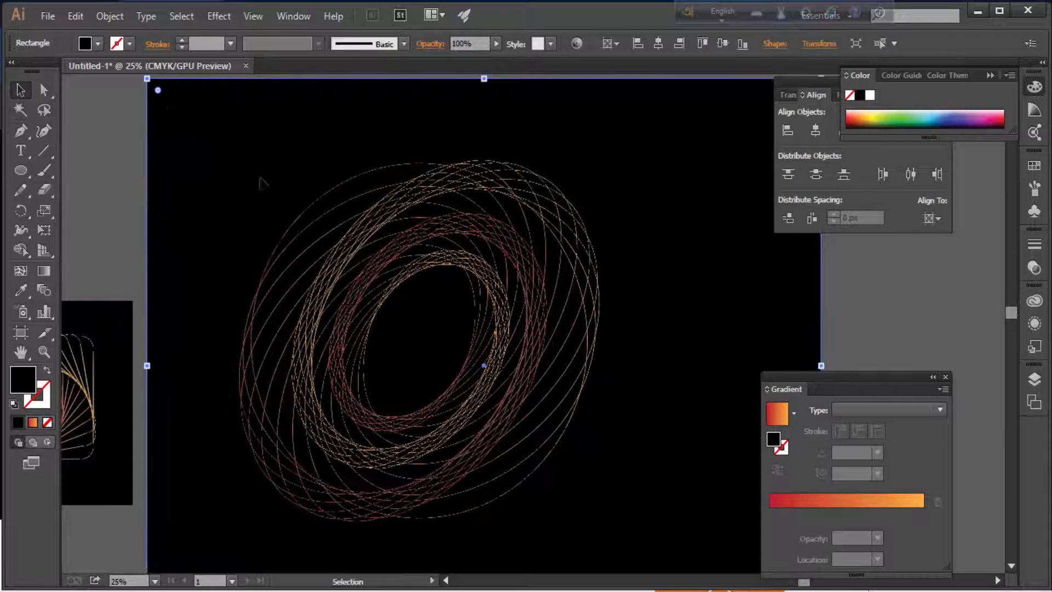
Set the stroke weight of the gradient circle artwork to 3 pt.
{"action": "left_click", "coordinate": [299, 217]}
{"action": "left_click", "coordinate": [179, 41]}
{"action": "left_click", "coordinate": [179, 41]}
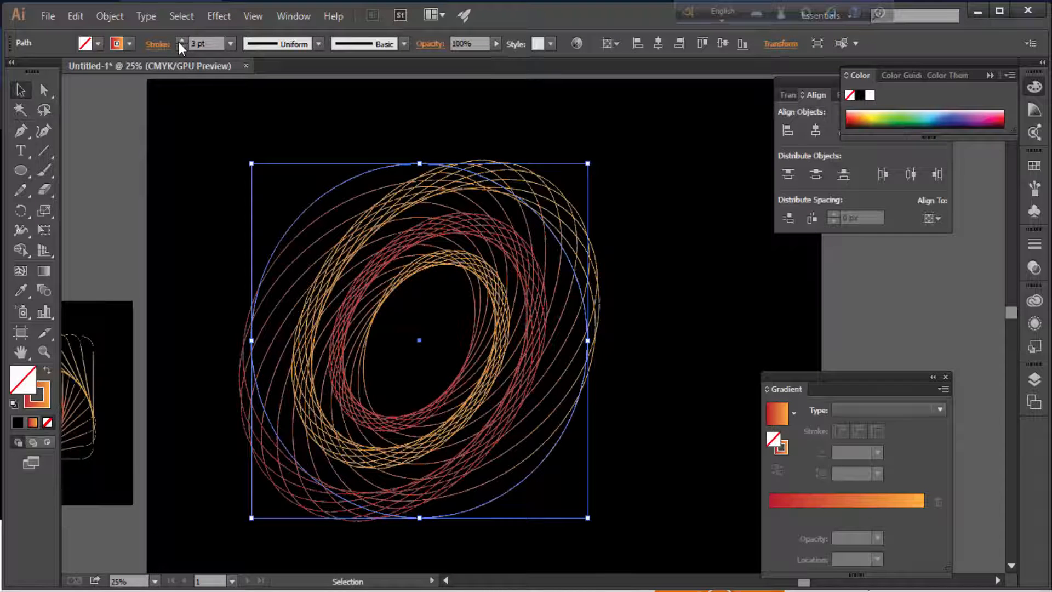
{"action": "left_click", "coordinate": [101, 201]}
{"action": "mouse_move", "coordinate": [487, 462]}
{"action": "left_mouse_down"}
{"action": "mouse_move", "coordinate": [437, 370]}
{"action": "mouse_move", "coordinate": [447, 375]}
{"action": "left_mouse_up"}
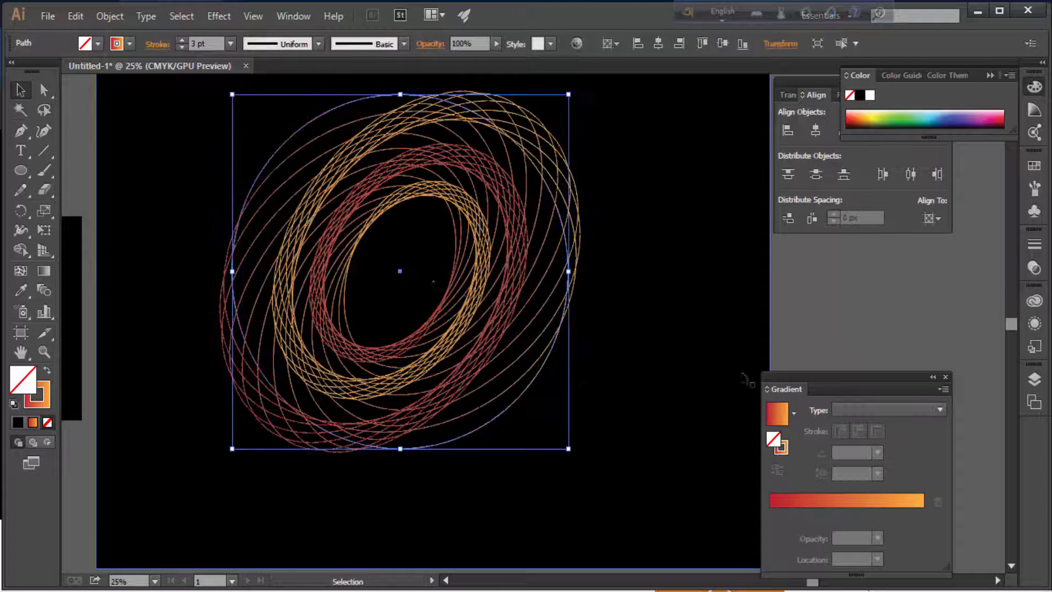
{"action": "left_click", "coordinate": [744, 375]}
{"action": "left_click_drag", "start_coordinate": [565, 390], "coordinate": [512, 410]}
{"action": "left_click", "coordinate": [436, 364]}
Examine the brush definitions, variable width profiles and arrowhead options available for the circle artwork's stroke.
{"action": "left_click", "coordinate": [1035, 323]}
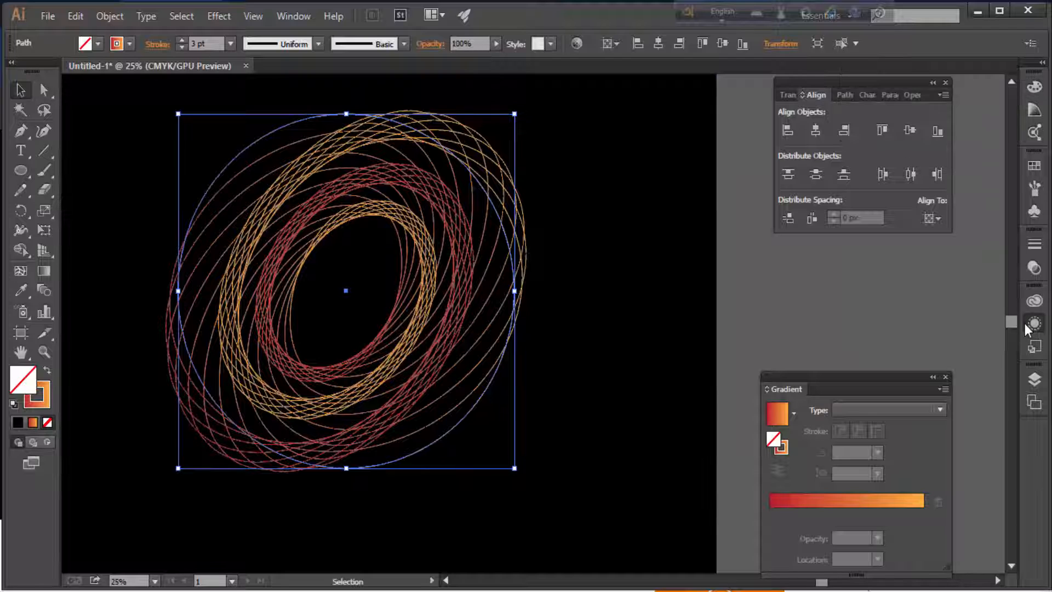
{"action": "left_click", "coordinate": [387, 50]}
{"action": "scroll", "coordinate": [342, 146], "scroll_direction": "down", "scroll_amount": 2}
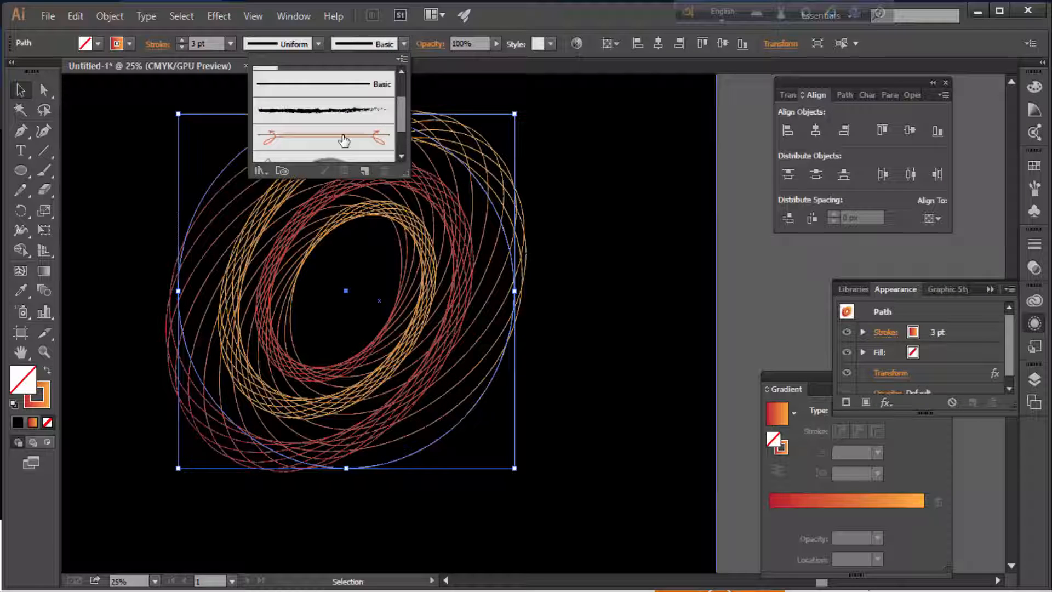
{"action": "left_click", "coordinate": [316, 42]}
{"action": "left_click", "coordinate": [316, 44]}
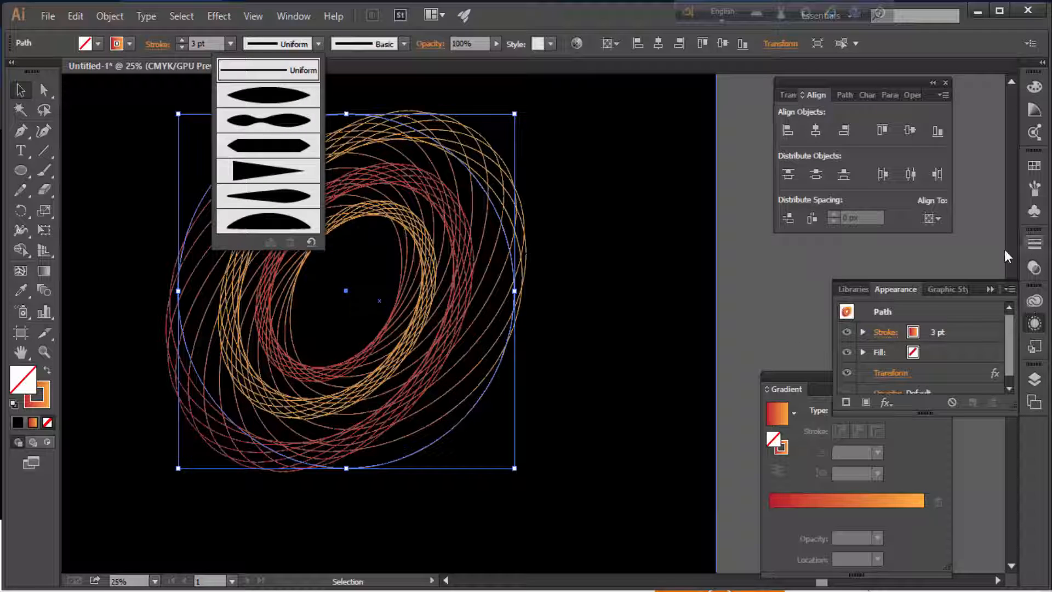
{"action": "left_click", "coordinate": [154, 44]}
{"action": "left_click", "coordinate": [154, 46]}
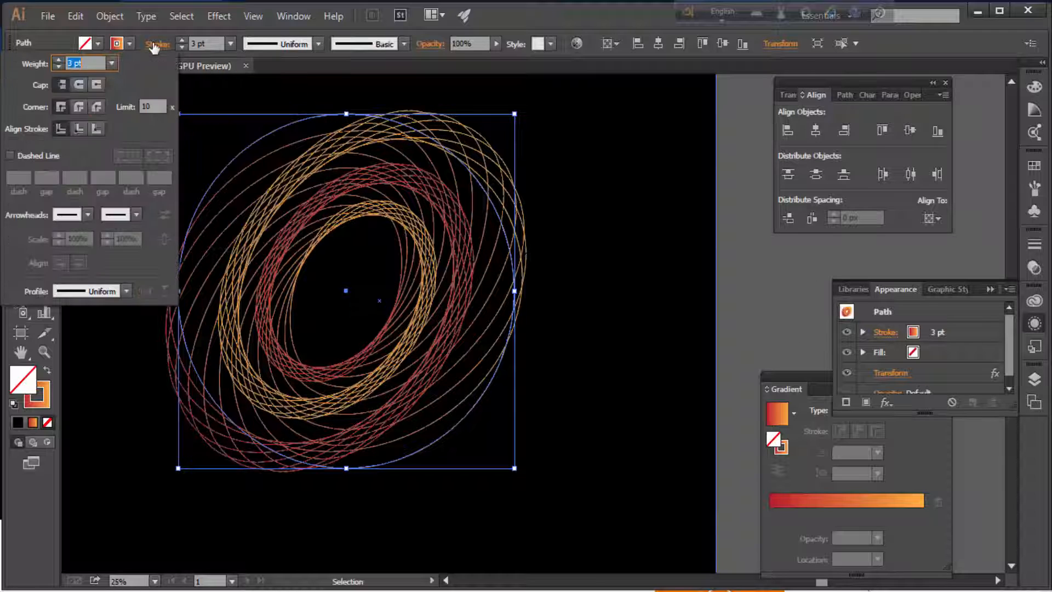
{"action": "left_click", "coordinate": [137, 215]}
{"action": "left_click", "coordinate": [85, 216]}
{"action": "left_click", "coordinate": [86, 214]}
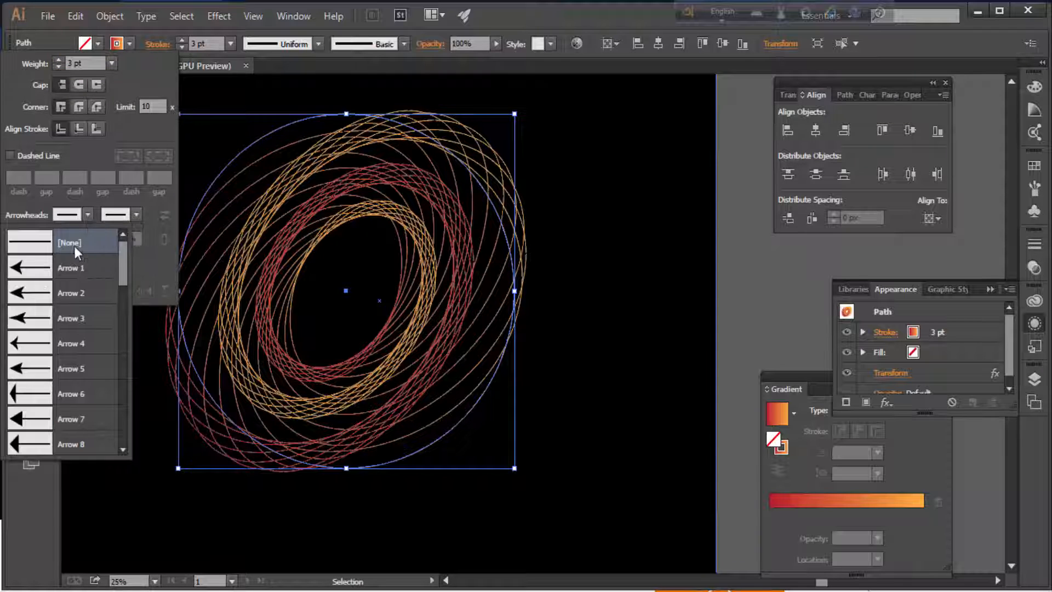
{"action": "left_click", "coordinate": [74, 246]}
Turn the circle artwork's stroke into a dashed line with a 28 pt dash.
{"action": "left_click", "coordinate": [119, 288]}
{"action": "left_click", "coordinate": [119, 288]}
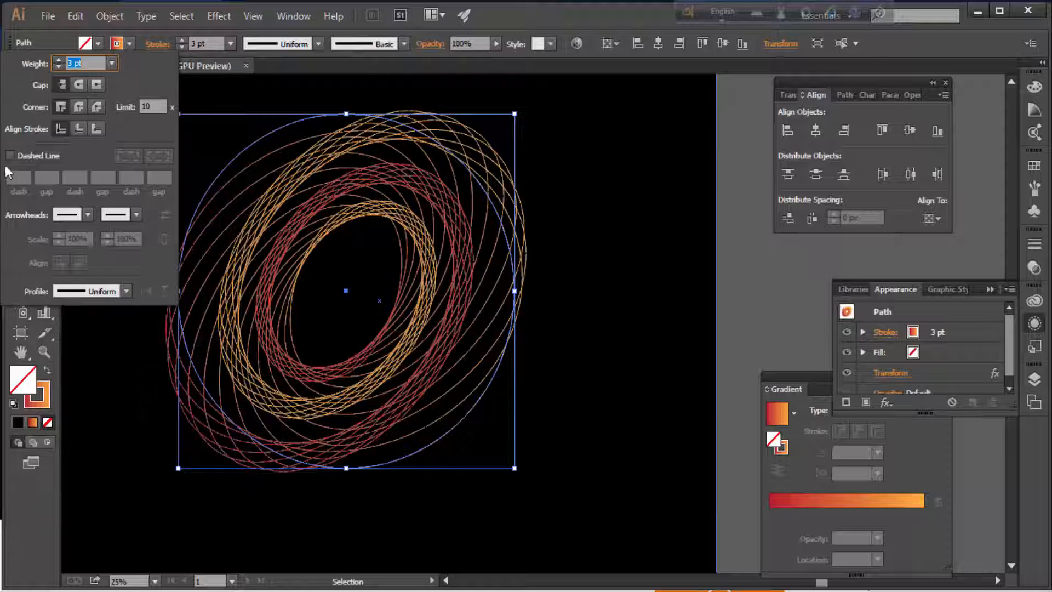
{"action": "left_click", "coordinate": [24, 156]}
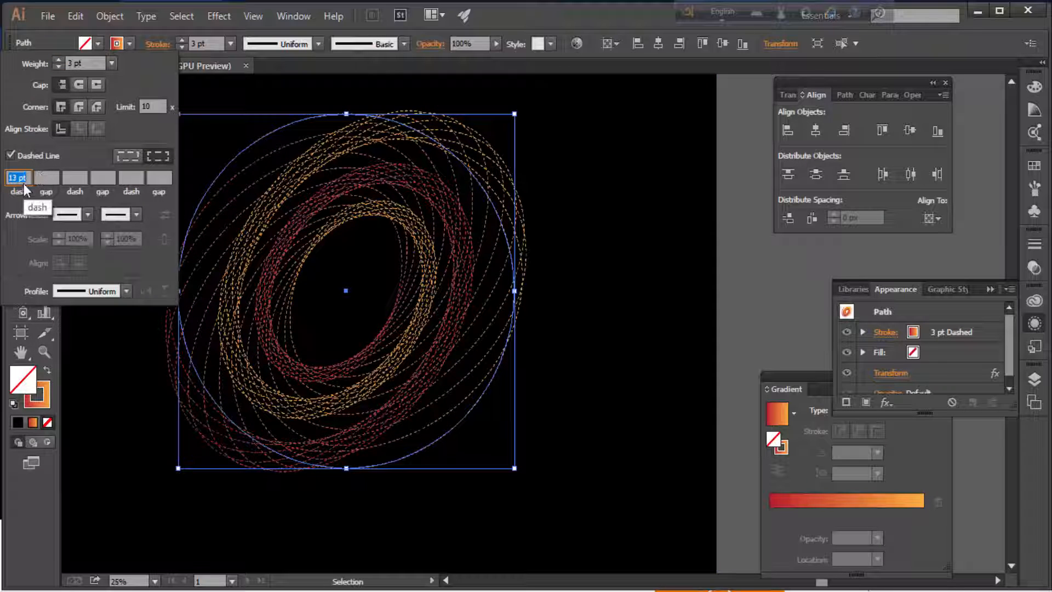
{"action": "scroll", "coordinate": [22, 180], "scroll_direction": "up", "scroll_amount": 5}
{"action": "scroll", "coordinate": [22, 179], "scroll_direction": "up", "scroll_amount": 2}
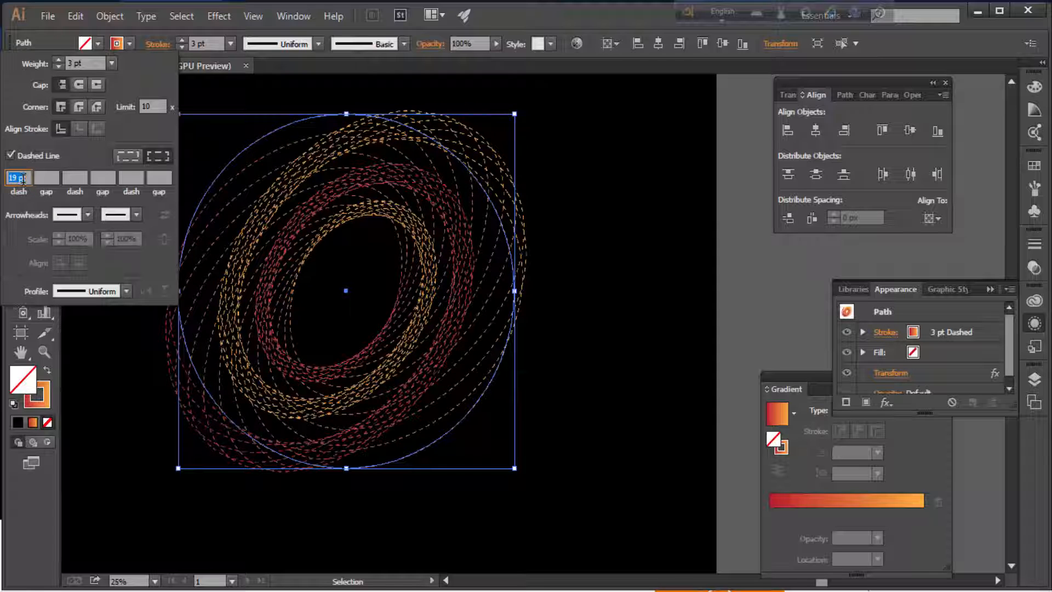
{"action": "scroll", "coordinate": [23, 175], "scroll_direction": "up", "scroll_amount": 8}
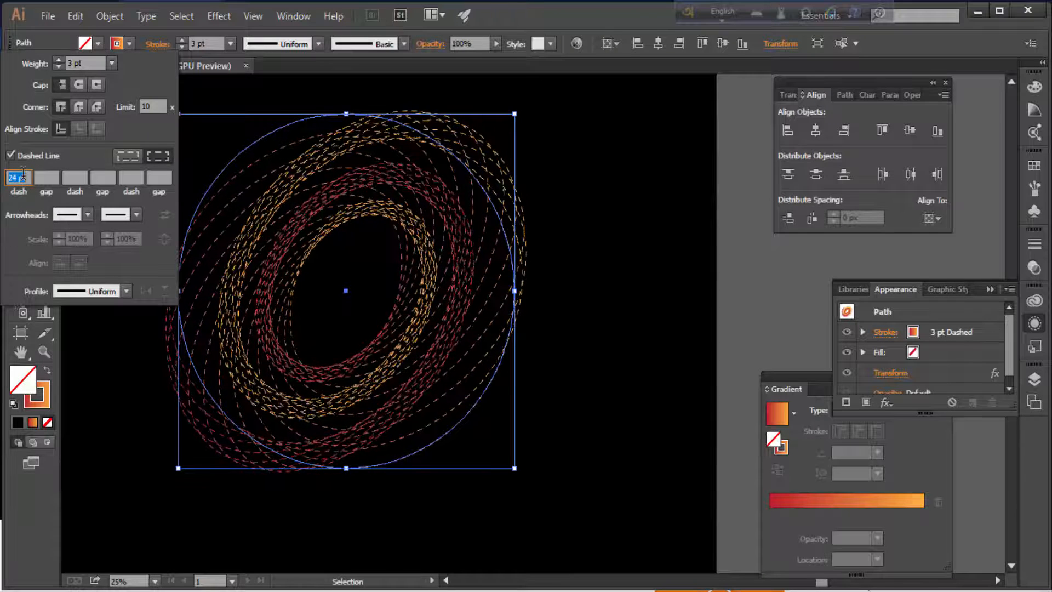
{"action": "scroll", "coordinate": [23, 175], "scroll_direction": "up", "scroll_amount": 1}
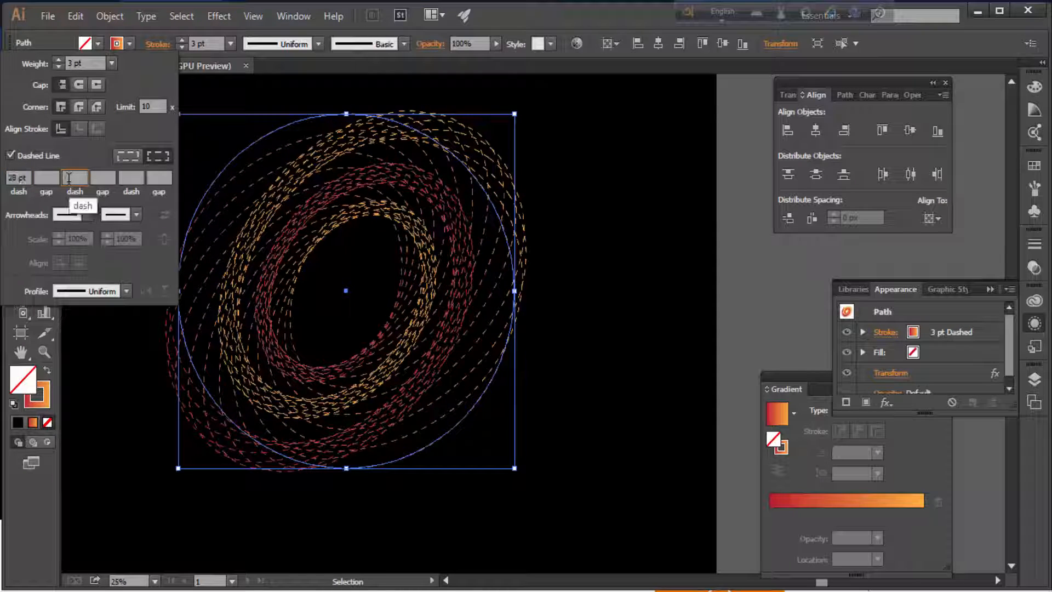
Extend the dash pattern with a 28 pt gap, a 7 pt dash and a 7 pt gap, and close the stroke options.
{"action": "left_click", "coordinate": [68, 178]}
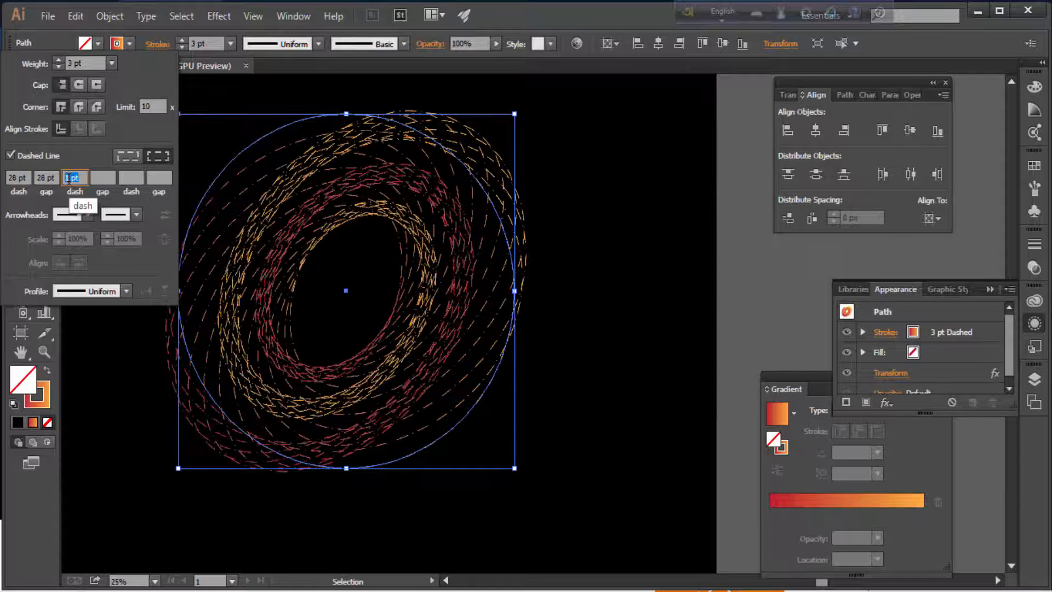
{"action": "scroll", "coordinate": [69, 178], "scroll_direction": "up", "scroll_amount": 1}
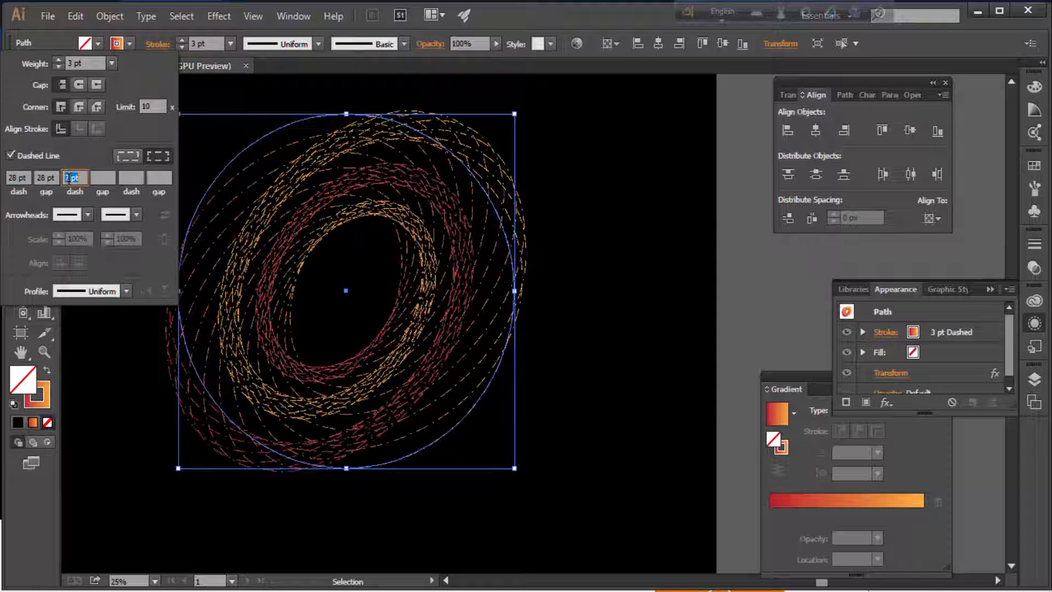
{"action": "left_click", "coordinate": [124, 178]}
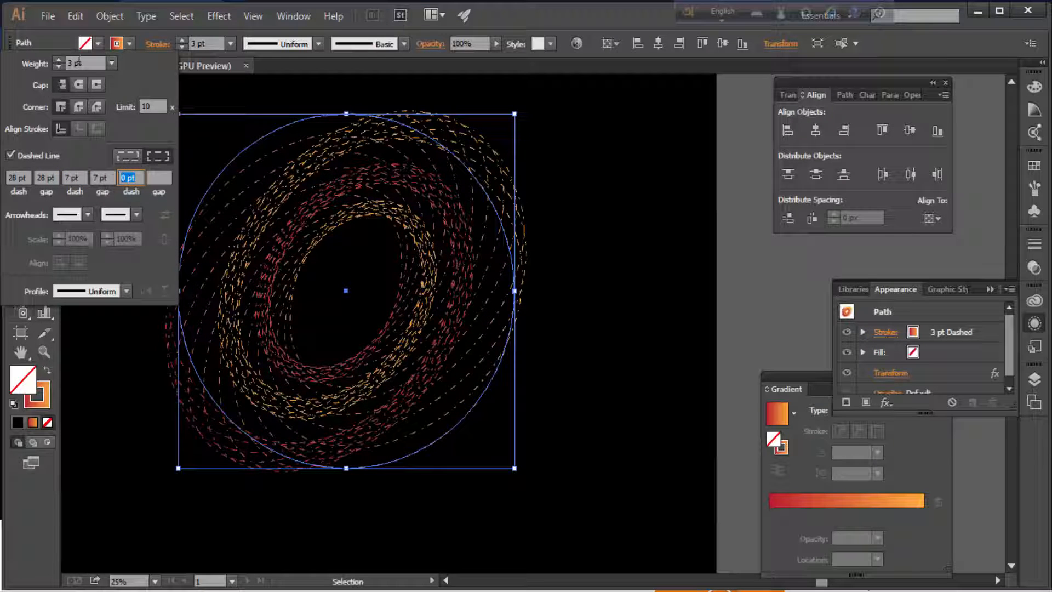
{"action": "left_click", "coordinate": [632, 181]}
{"action": "left_click_drag", "start_coordinate": [619, 372], "coordinate": [658, 396]}
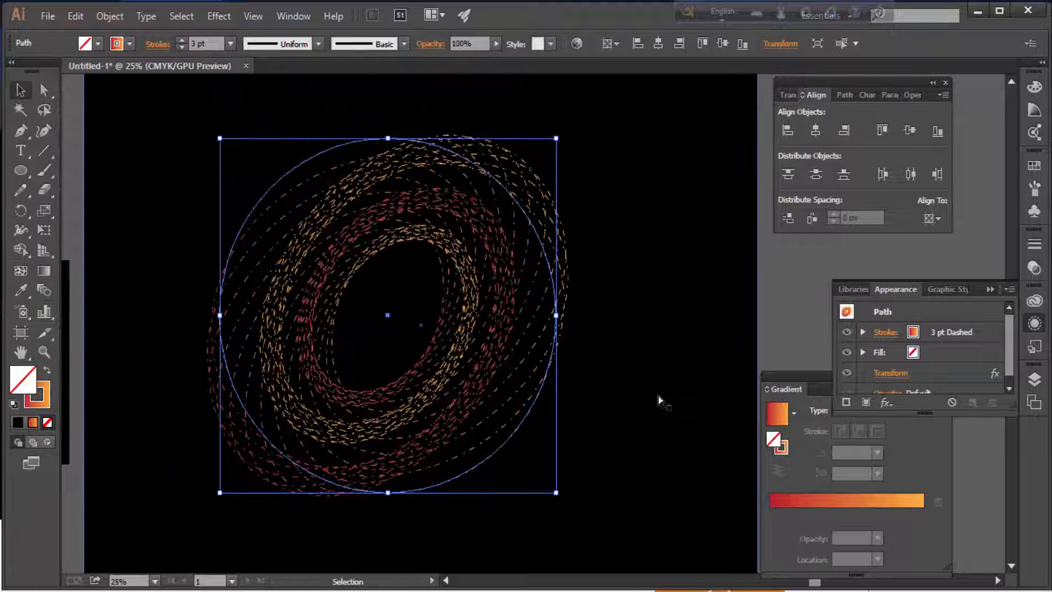
Move the dashed circle artwork off the large black rectangle to the empty canvas above the smaller spirals.
{"action": "key", "text": "ctrl+="}
{"action": "mouse_move", "coordinate": [554, 345]}
{"action": "left_mouse_down"}
{"action": "mouse_move", "coordinate": [574, 344]}
{"action": "mouse_move", "coordinate": [597, 374]}
{"action": "mouse_move", "coordinate": [610, 359]}
{"action": "left_mouse_up"}
{"action": "key", "text": "ctrl+minus"}
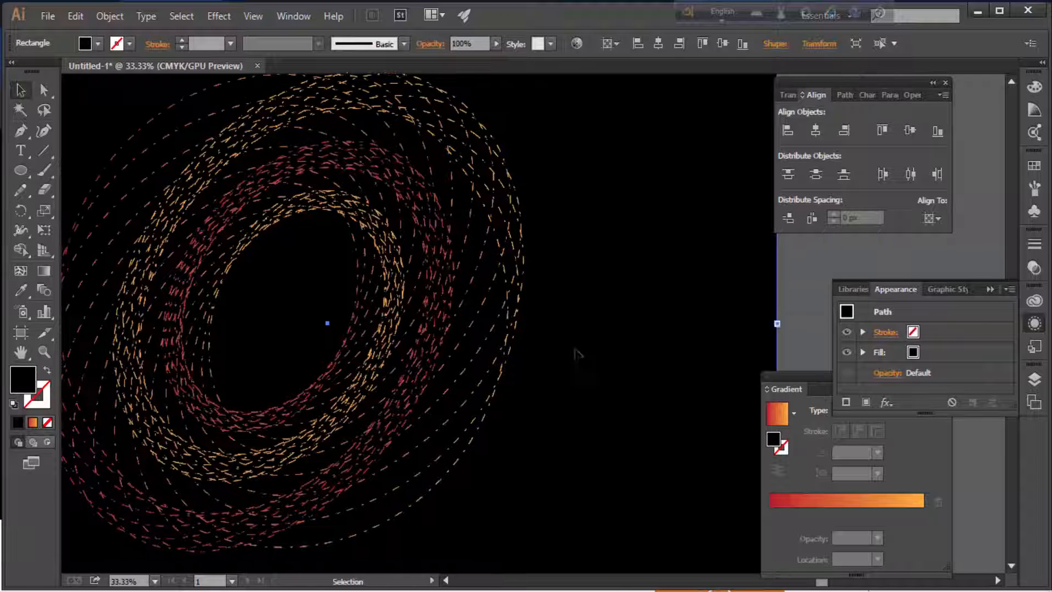
{"action": "left_click_drag", "start_coordinate": [356, 322], "coordinate": [460, 280]}
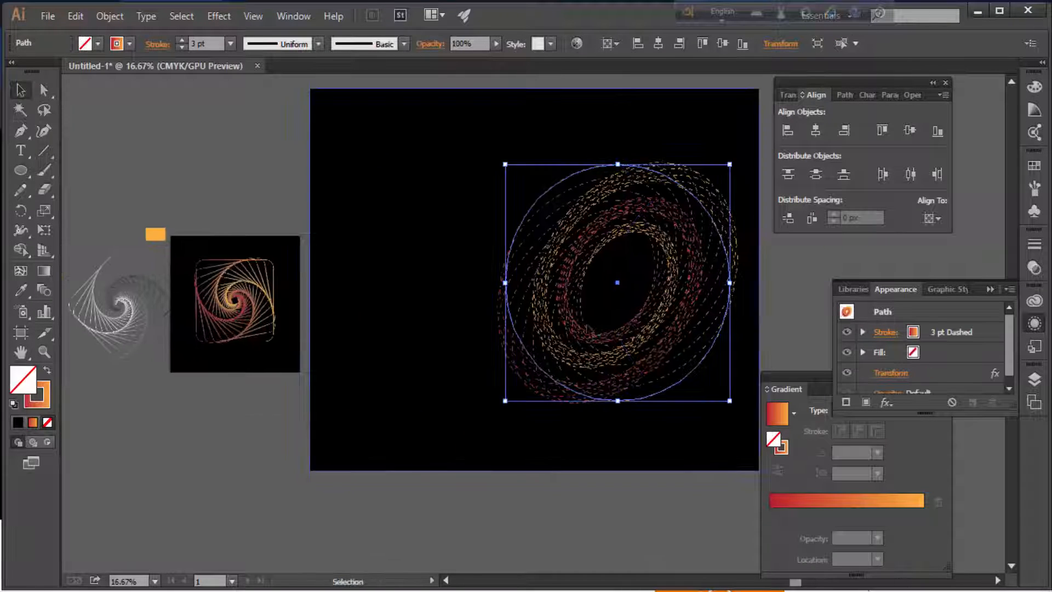
{"action": "left_click_drag", "start_coordinate": [588, 331], "coordinate": [196, 168]}
{"action": "left_click_drag", "start_coordinate": [424, 333], "coordinate": [602, 426]}
{"action": "left_click_drag", "start_coordinate": [408, 326], "coordinate": [287, 296]}
{"action": "left_click", "coordinate": [413, 310]}
{"action": "left_click_drag", "start_coordinate": [413, 310], "coordinate": [221, 312]}
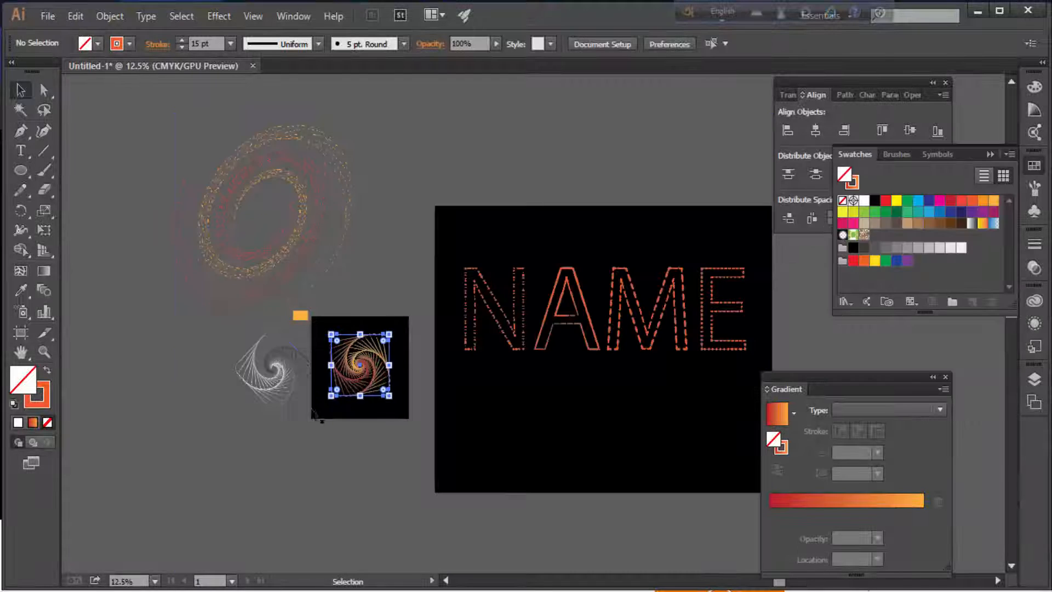
Recolor the grey rotated spiral with a yellow stroke and no fill.
{"action": "left_click", "coordinate": [276, 398]}
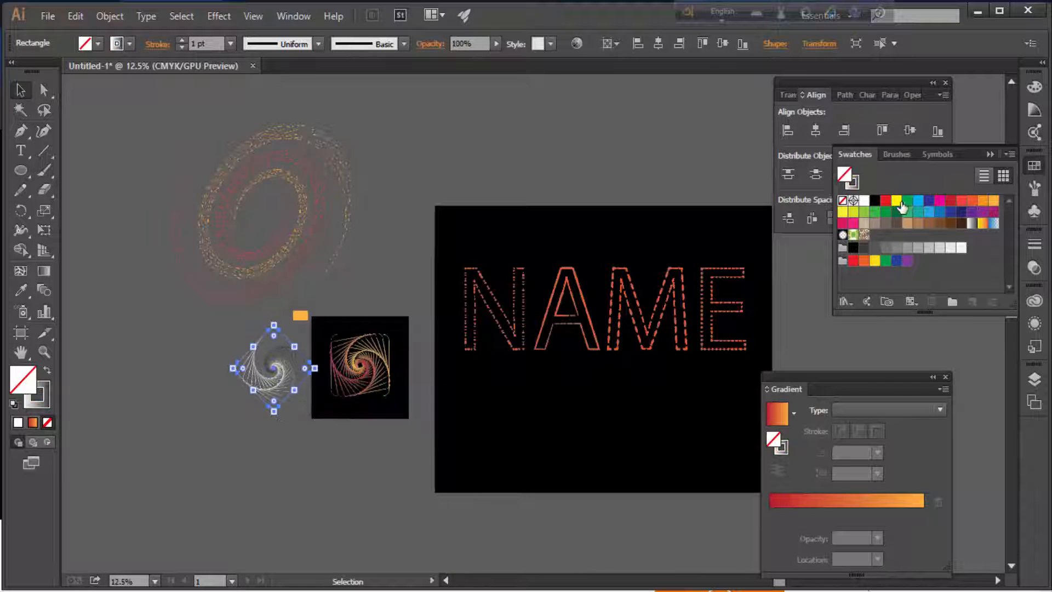
{"action": "left_click", "coordinate": [900, 202]}
{"action": "left_click", "coordinate": [47, 370]}
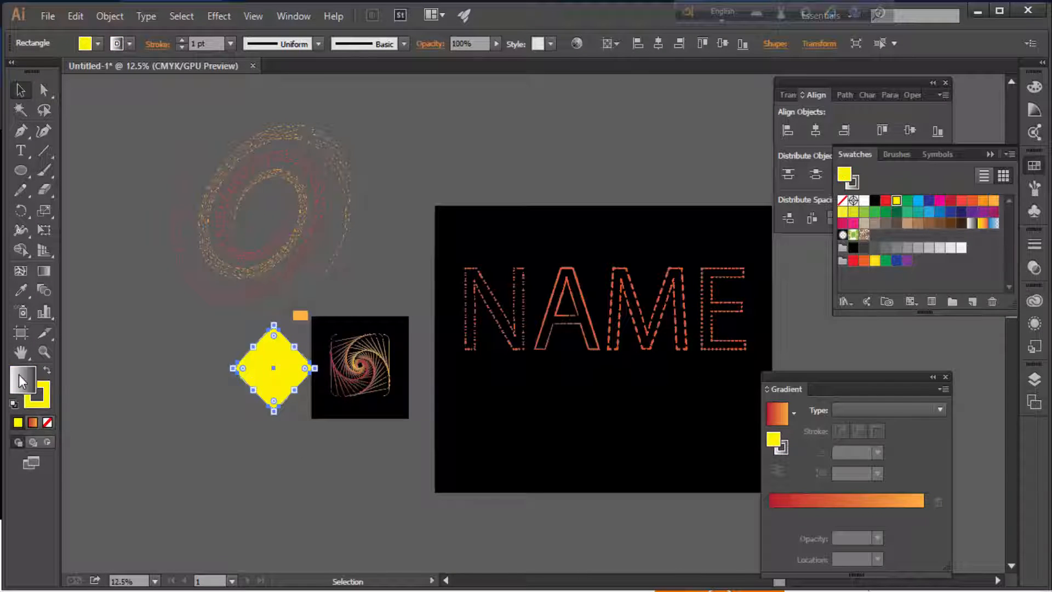
{"action": "left_click", "coordinate": [47, 423]}
{"action": "left_click", "coordinate": [40, 399]}
Enlarge the yellow spiral, move it clear of the small black rectangle beside it, and deselect it.
{"action": "left_click_drag", "start_coordinate": [274, 412], "coordinate": [277, 532]}
{"action": "left_click_drag", "start_coordinate": [268, 378], "coordinate": [455, 283]}
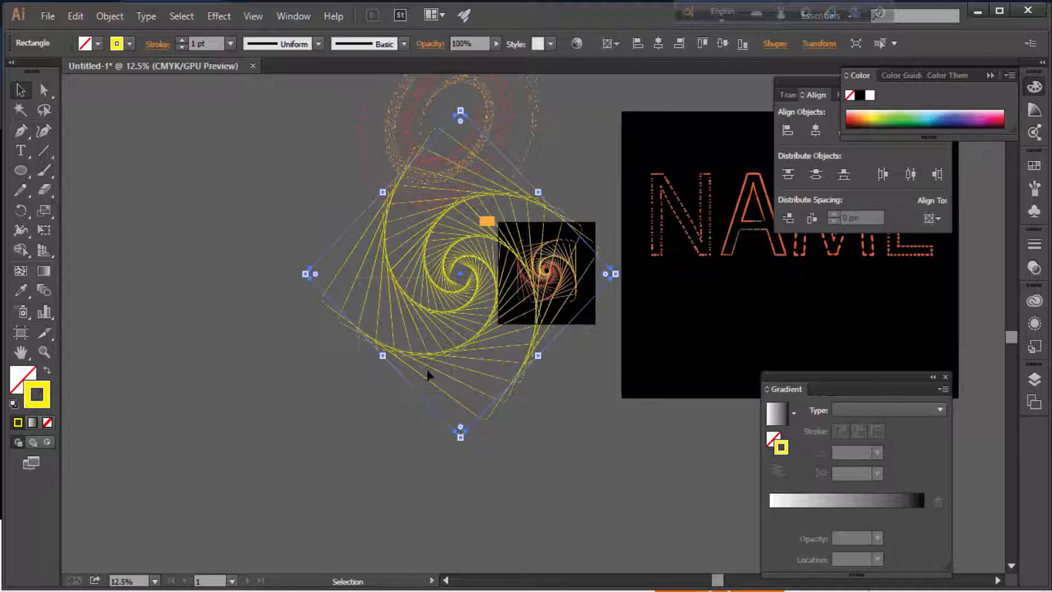
{"action": "left_click_drag", "start_coordinate": [544, 348], "coordinate": [444, 422]}
{"action": "left_click", "coordinate": [397, 395]}
{"action": "left_click", "coordinate": [398, 398]}
{"action": "left_click_drag", "start_coordinate": [515, 351], "coordinate": [548, 357]}
{"action": "left_click", "coordinate": [489, 426]}
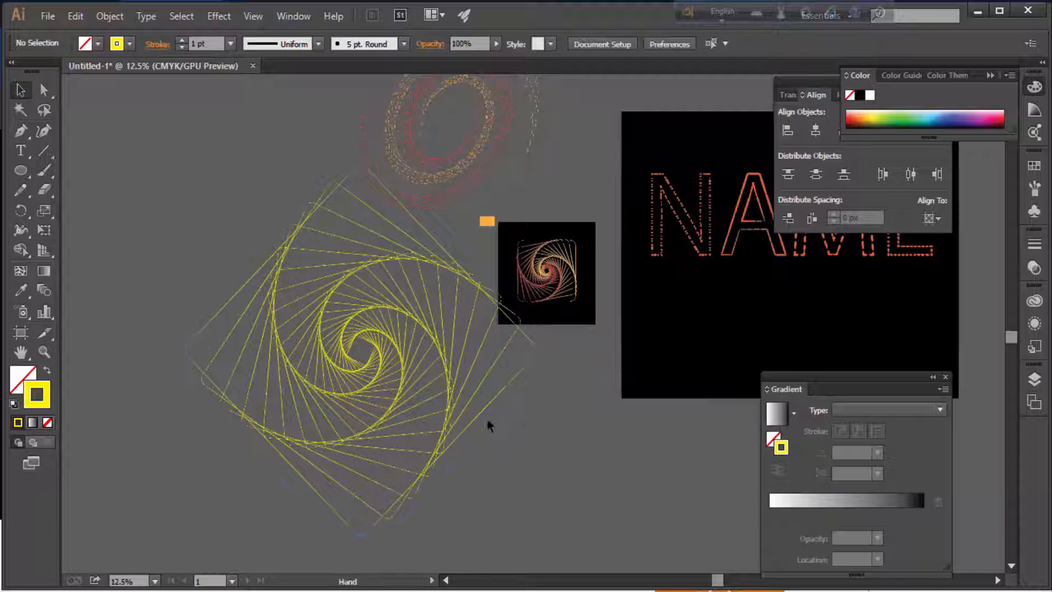
Expand the yellow spiral's Transform appearance, expand the resulting group's strokes into filled shapes, and deselect it.
{"action": "left_click", "coordinate": [422, 411]}
{"action": "left_click", "coordinate": [219, 16]}
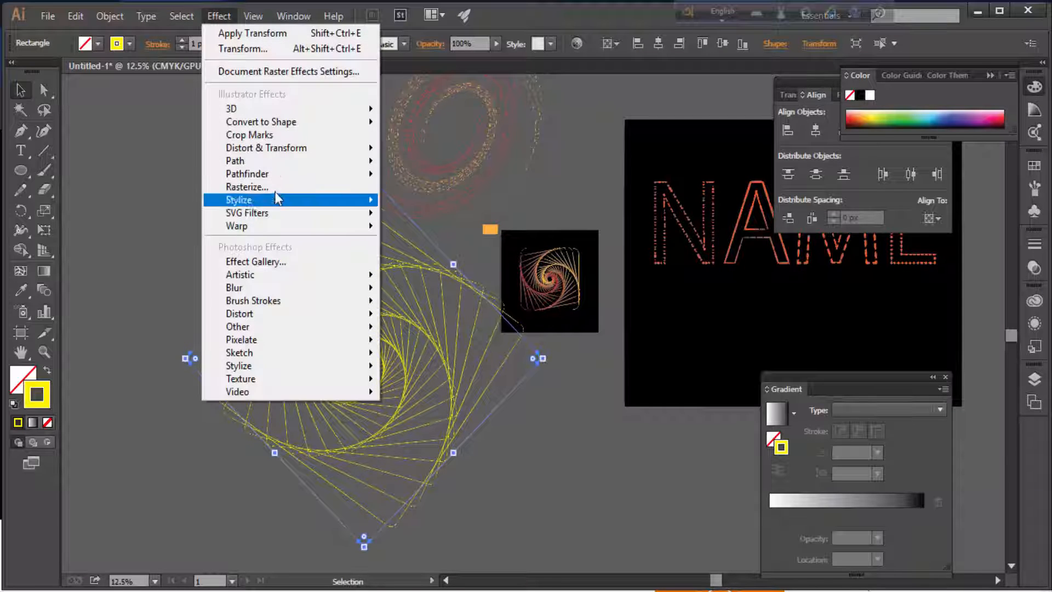
{"action": "left_click", "coordinate": [190, 206]}
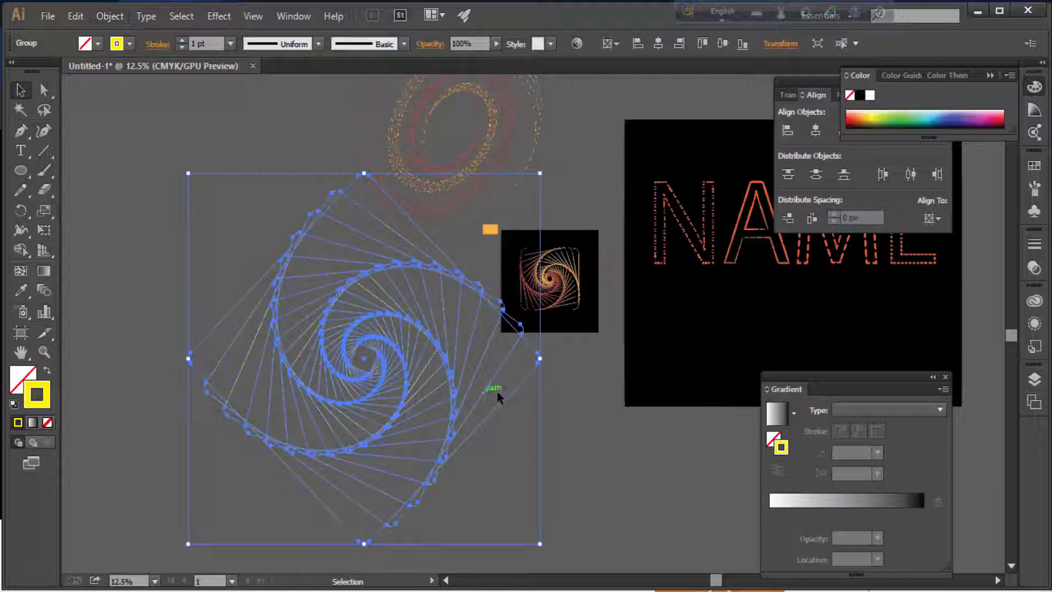
{"action": "left_click", "coordinate": [110, 15]}
{"action": "left_click", "coordinate": [194, 189]}
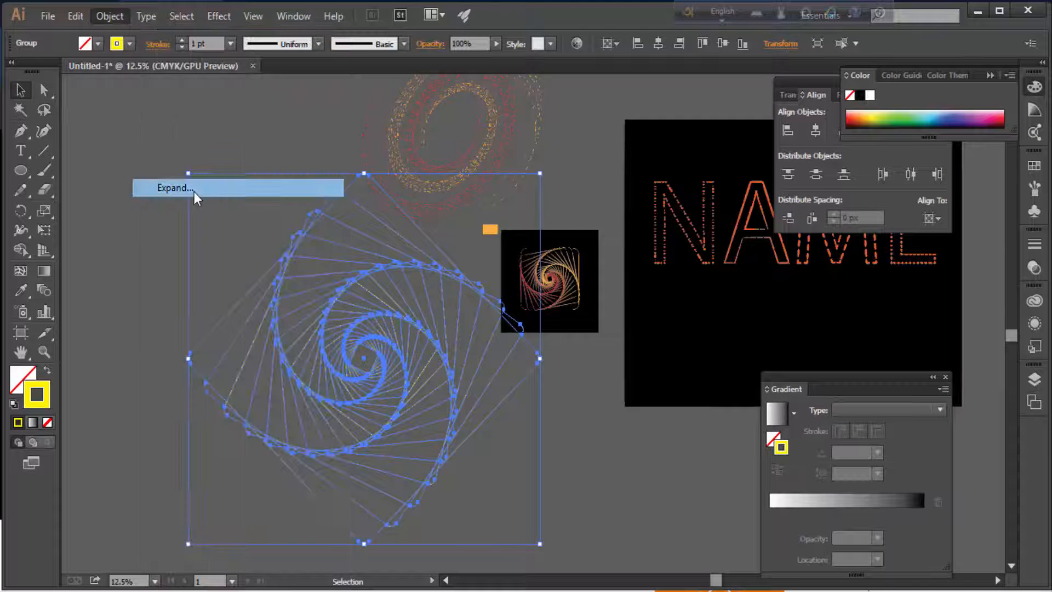
{"action": "left_click", "coordinate": [499, 396]}
{"action": "left_click", "coordinate": [594, 465]}
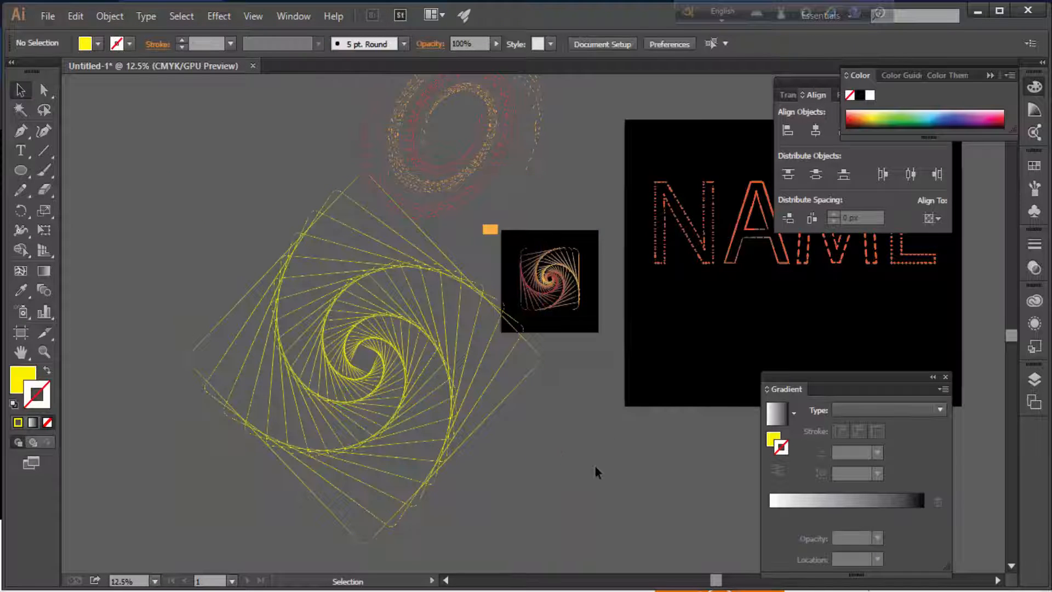
Apply a linear gradient to the expanded spiral's stroke and color the gradient's end stop light orange.
{"action": "left_click_drag", "start_coordinate": [548, 472], "coordinate": [493, 456]}
{"action": "left_click", "coordinate": [406, 427]}
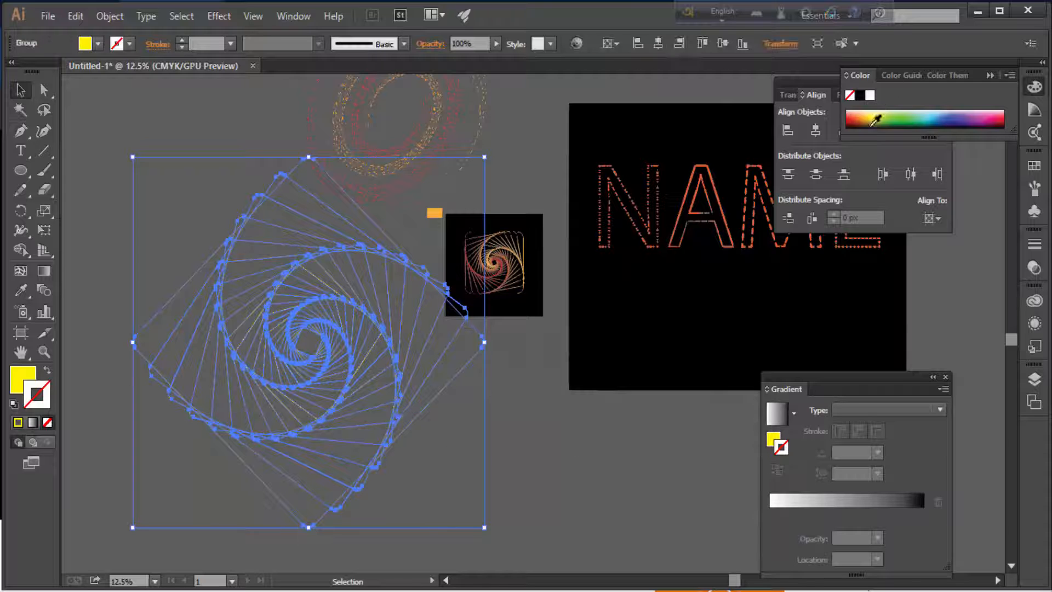
{"action": "left_click", "coordinate": [898, 498]}
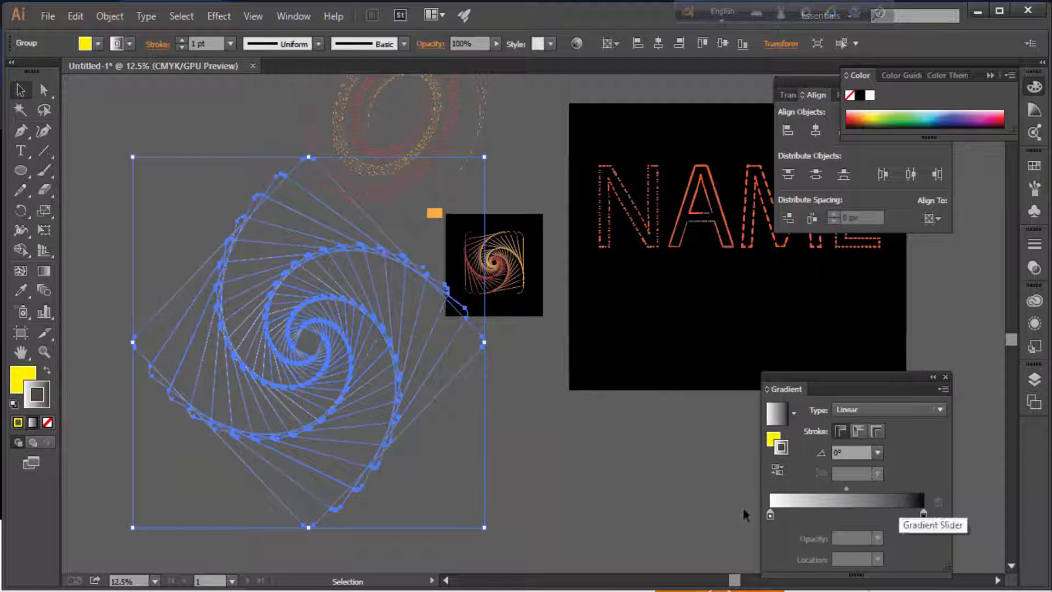
{"action": "left_click", "coordinate": [420, 442]}
{"action": "left_click", "coordinate": [392, 427]}
{"action": "left_click", "coordinate": [923, 513]}
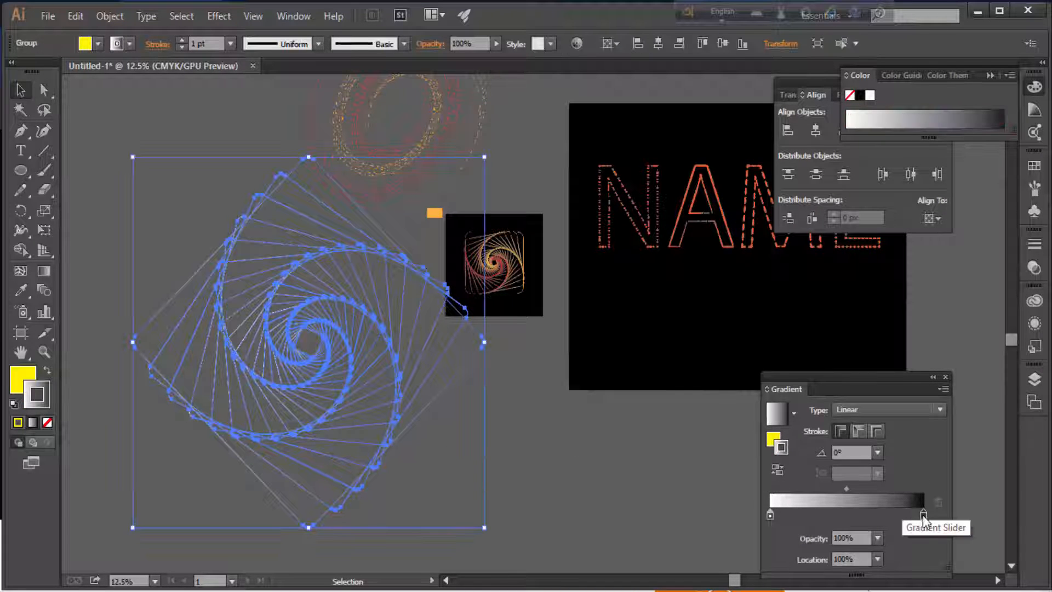
{"action": "double_click", "coordinate": [923, 514]}
{"action": "left_click", "coordinate": [724, 387]}
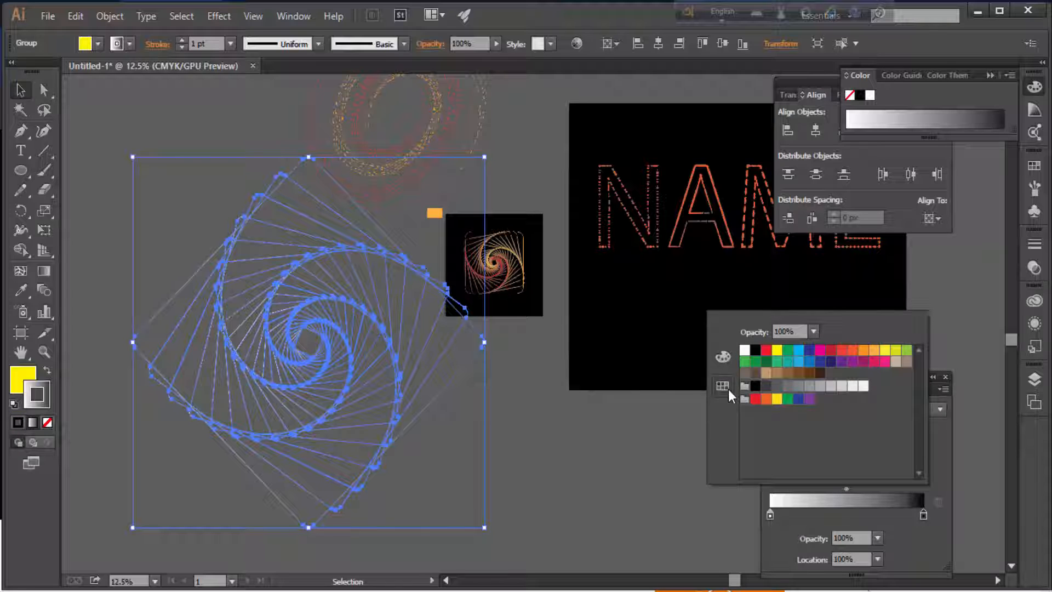
{"action": "left_click", "coordinate": [875, 353]}
Color the stroke gradient's start stop pink and deselect the spiral.
{"action": "left_click", "coordinate": [769, 515]}
{"action": "left_click", "coordinate": [770, 515]}
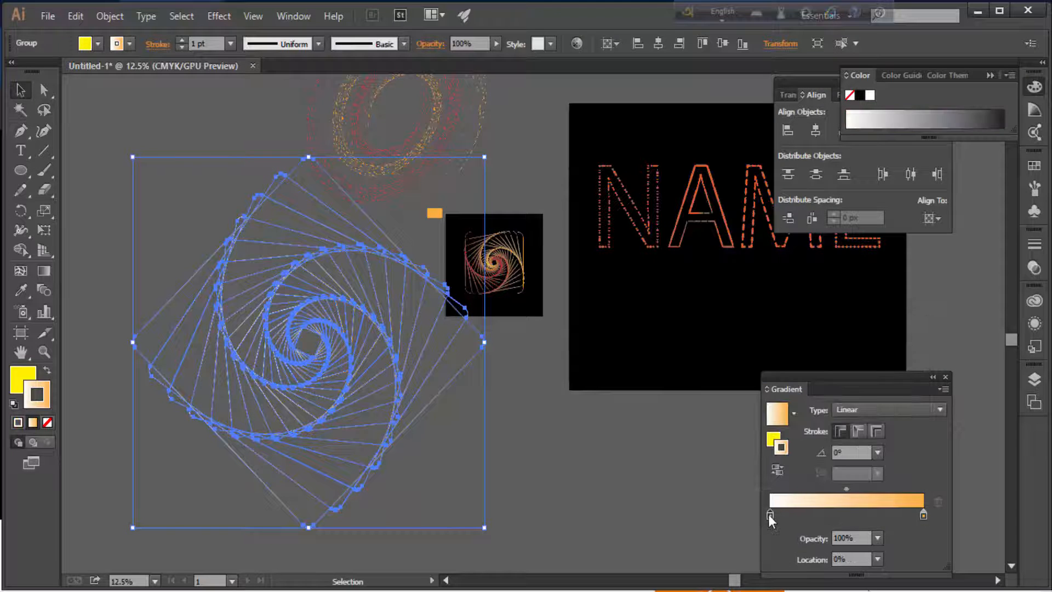
{"action": "double_click", "coordinate": [769, 515]}
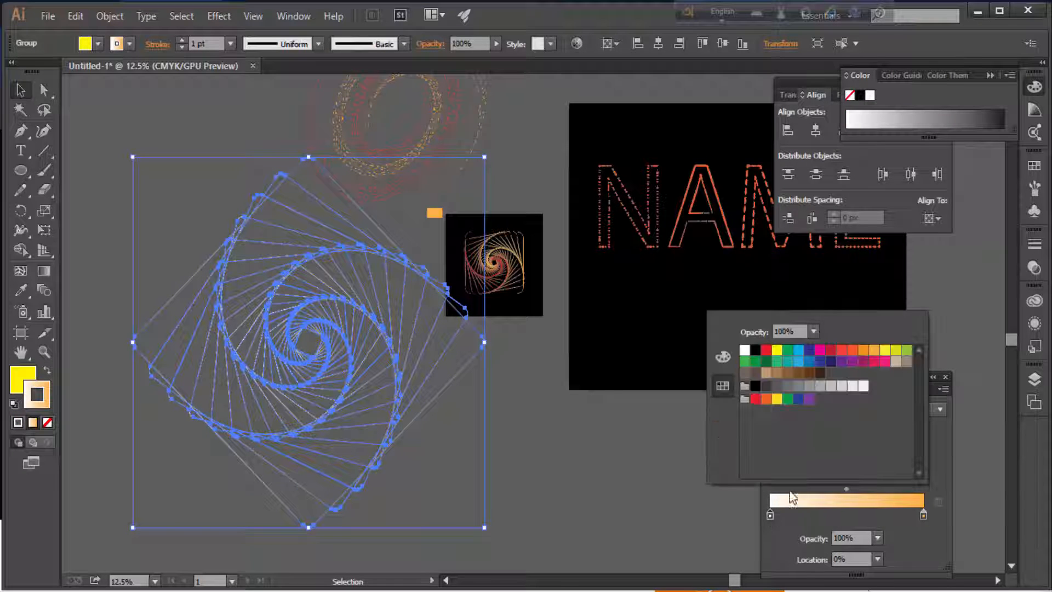
{"action": "left_click", "coordinate": [883, 362]}
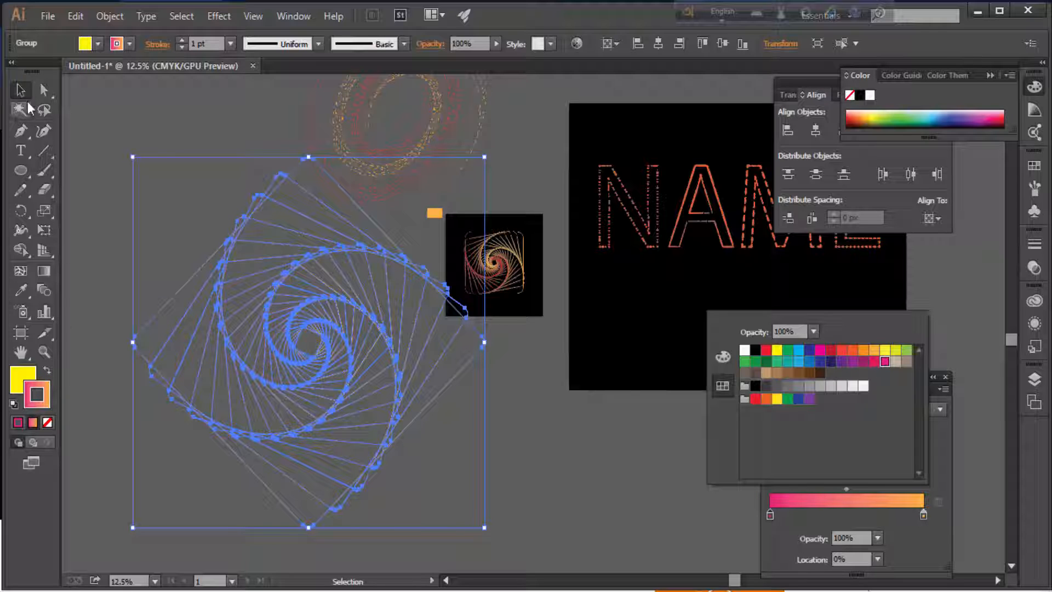
{"action": "left_click", "coordinate": [104, 119]}
{"action": "left_click", "coordinate": [104, 118]}
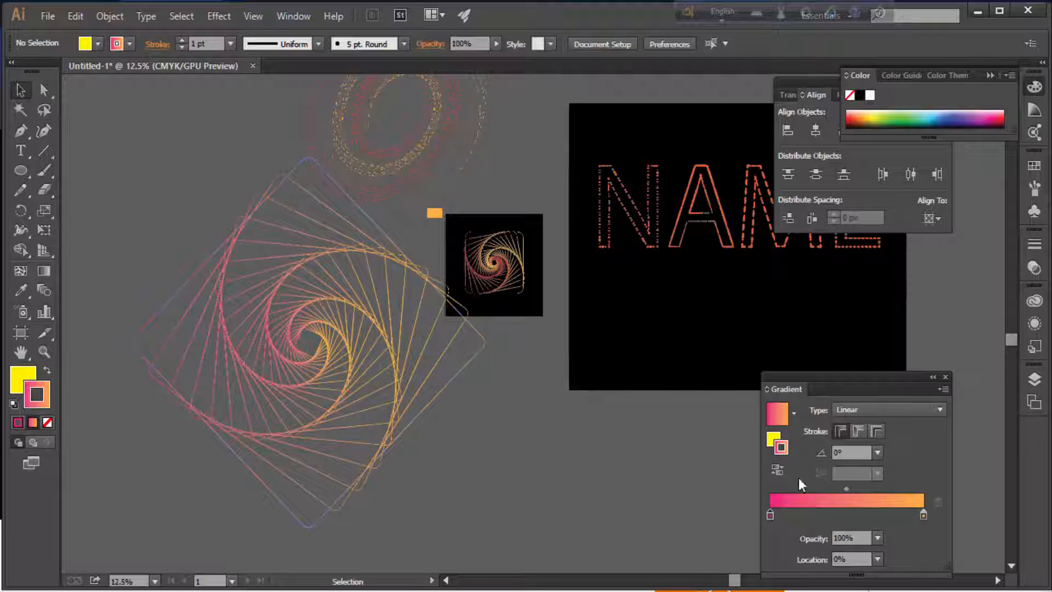
Remove the yellow fill from the gradient spiral, leaving only its pink-to-orange stroke, and deselect it.
{"action": "left_click", "coordinate": [292, 412]}
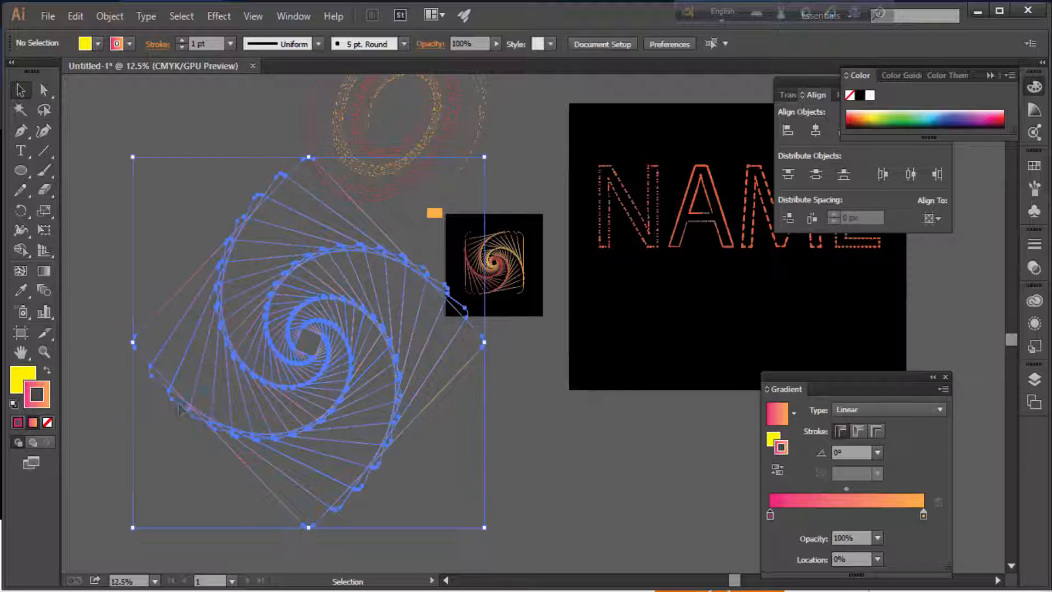
{"action": "left_click", "coordinate": [47, 421]}
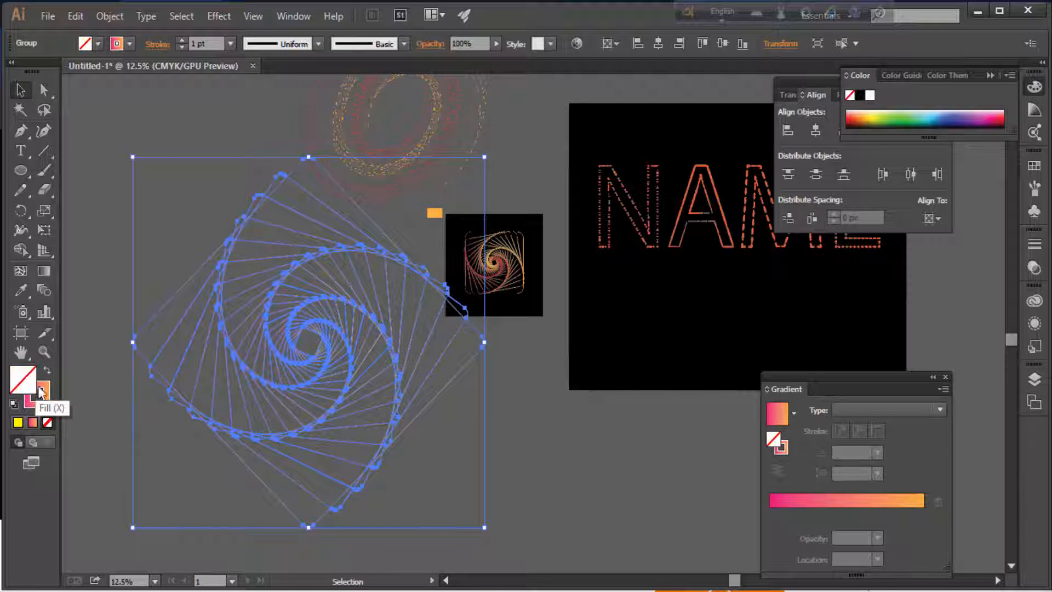
{"action": "left_click", "coordinate": [65, 368]}
{"action": "key", "text": "ctrl+="}
{"action": "key", "text": "ctrl+="}
{"action": "left_click_drag", "start_coordinate": [268, 436], "coordinate": [463, 352]}
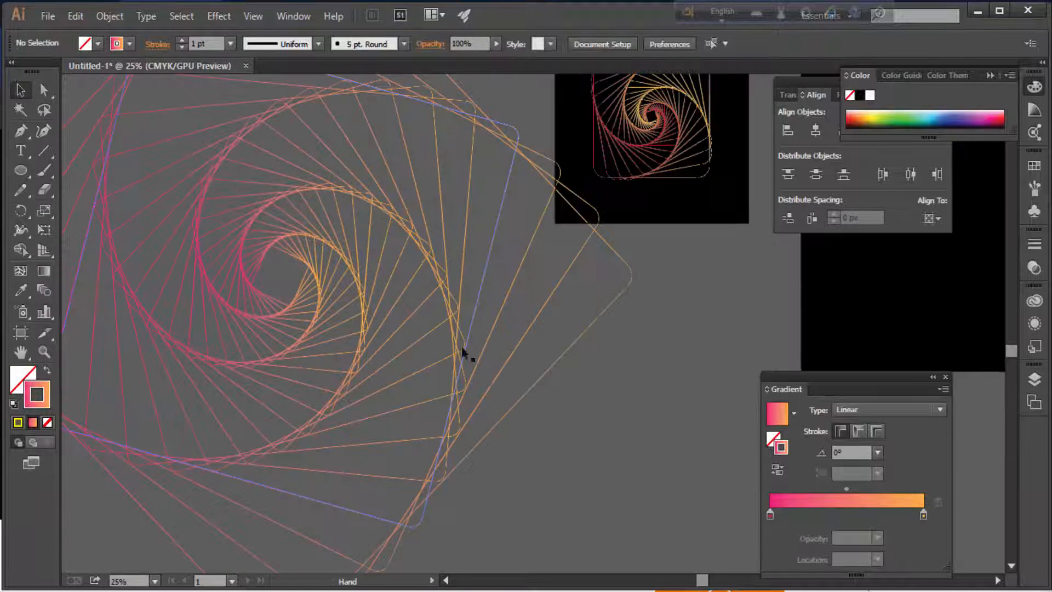
Scale the gradient spiral down and move it clear of the small black rectangle.
{"action": "left_click", "coordinate": [455, 350]}
{"action": "key", "text": "ctrl+-"}
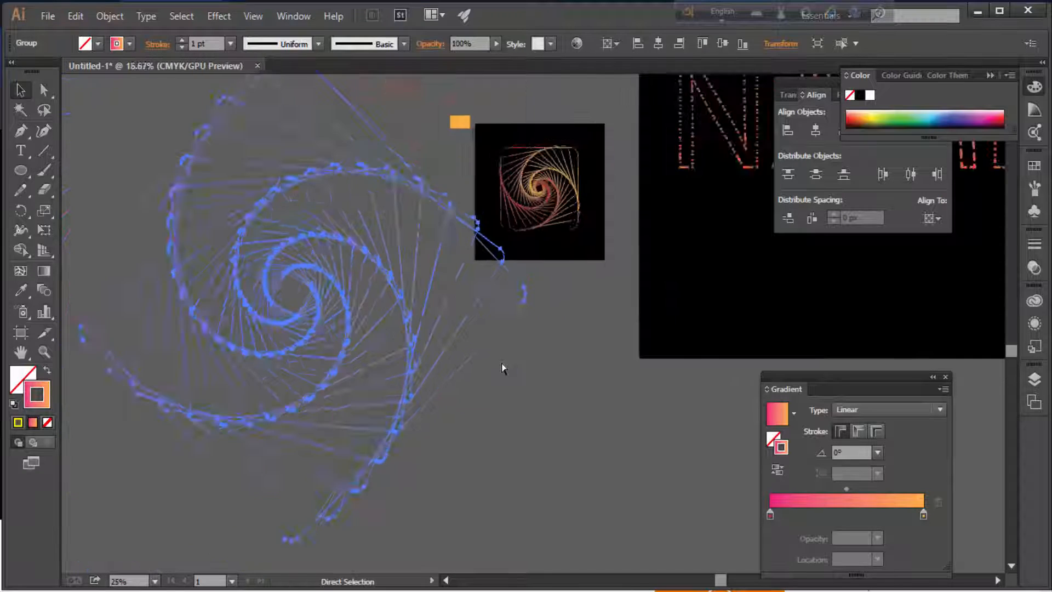
{"action": "left_click_drag", "start_coordinate": [528, 487], "coordinate": [486, 442]}
{"action": "left_click_drag", "start_coordinate": [516, 412], "coordinate": [502, 468]}
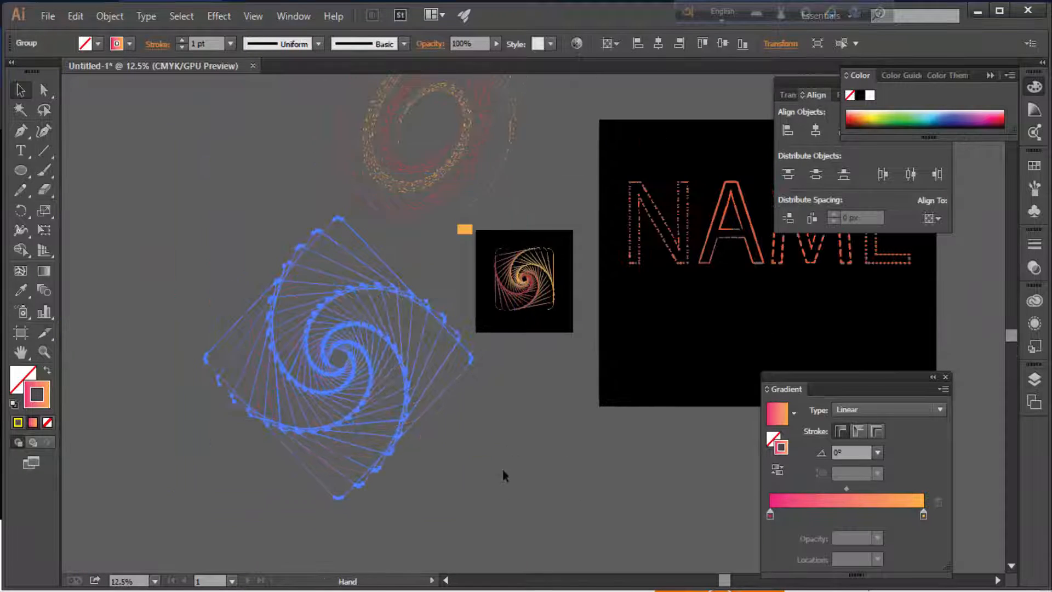
{"action": "left_click_drag", "start_coordinate": [367, 391], "coordinate": [350, 397]}
{"action": "left_click", "coordinate": [350, 397]}
{"action": "left_click", "coordinate": [425, 395]}
Rotate copies of the gradient spiral around its center to build a layered rosette, then deselect it.
{"action": "left_click", "coordinate": [25, 210]}
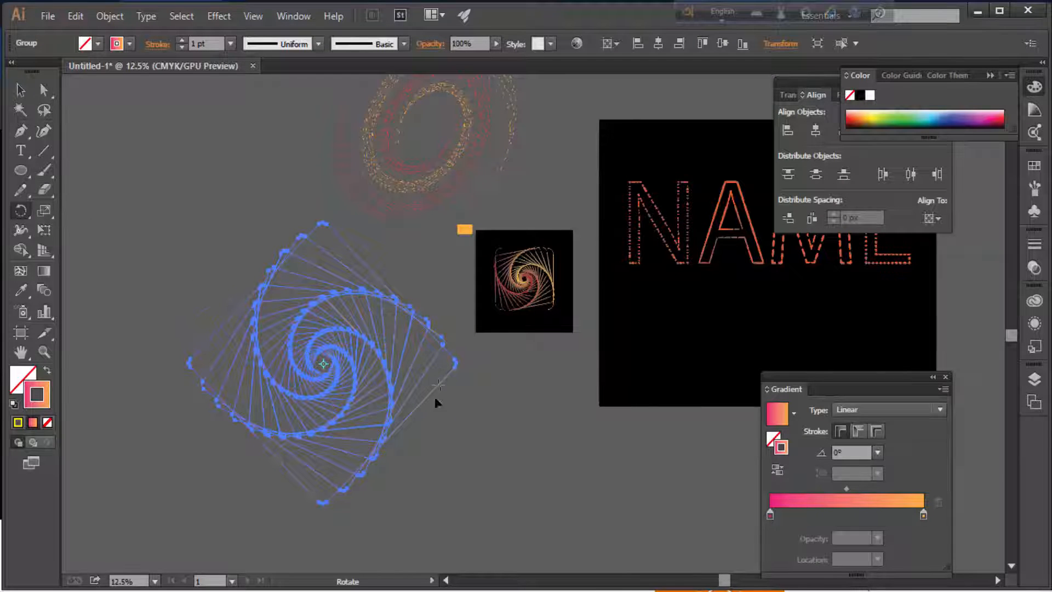
{"action": "left_click_drag", "start_coordinate": [438, 403], "coordinate": [387, 451]}
{"action": "key", "text": "ctrl+d"}
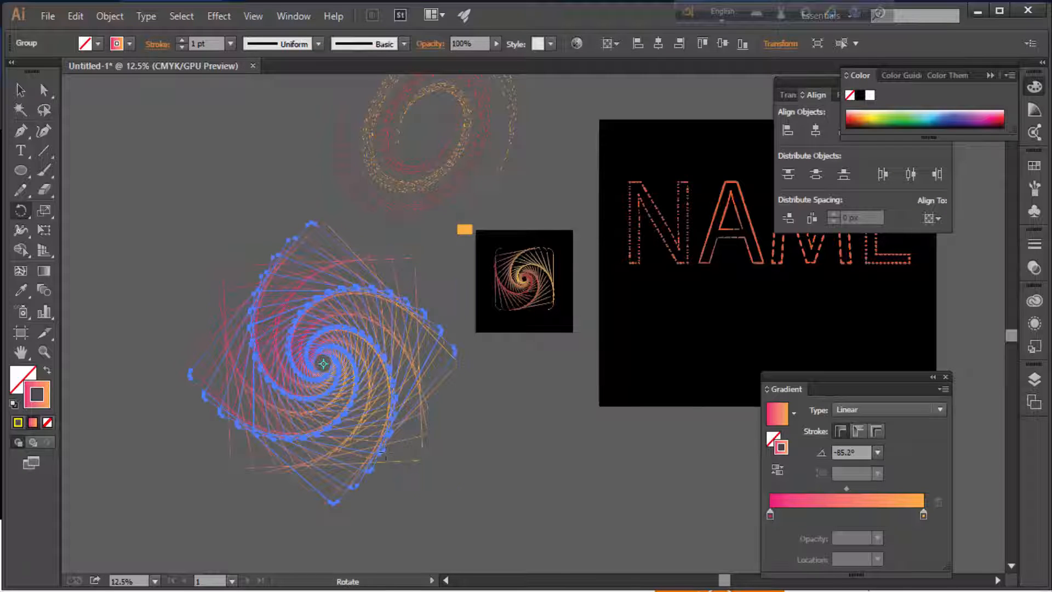
{"action": "left_click", "coordinate": [26, 94]}
{"action": "left_click", "coordinate": [164, 161]}
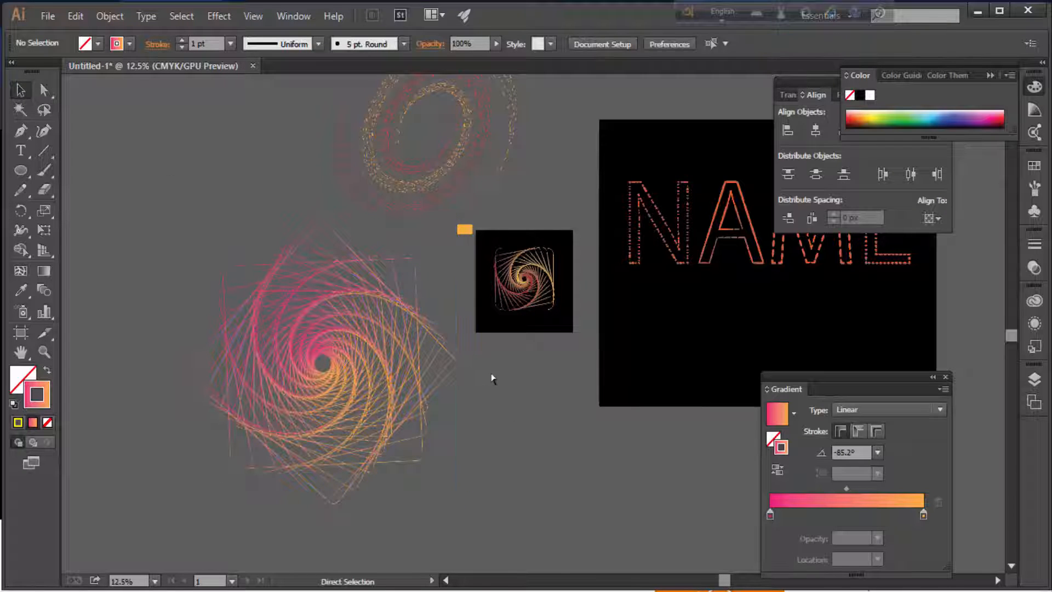
Set the stroke weight of all spiral copies in the rosette to 6 pt and deselect them.
{"action": "key", "text": "ctrl+plus"}
{"action": "key", "text": "ctrl+plus"}
{"action": "left_click_drag", "start_coordinate": [411, 345], "coordinate": [543, 256]}
{"action": "key", "text": "ctrl+minus"}
{"action": "key", "text": "ctrl+minus"}
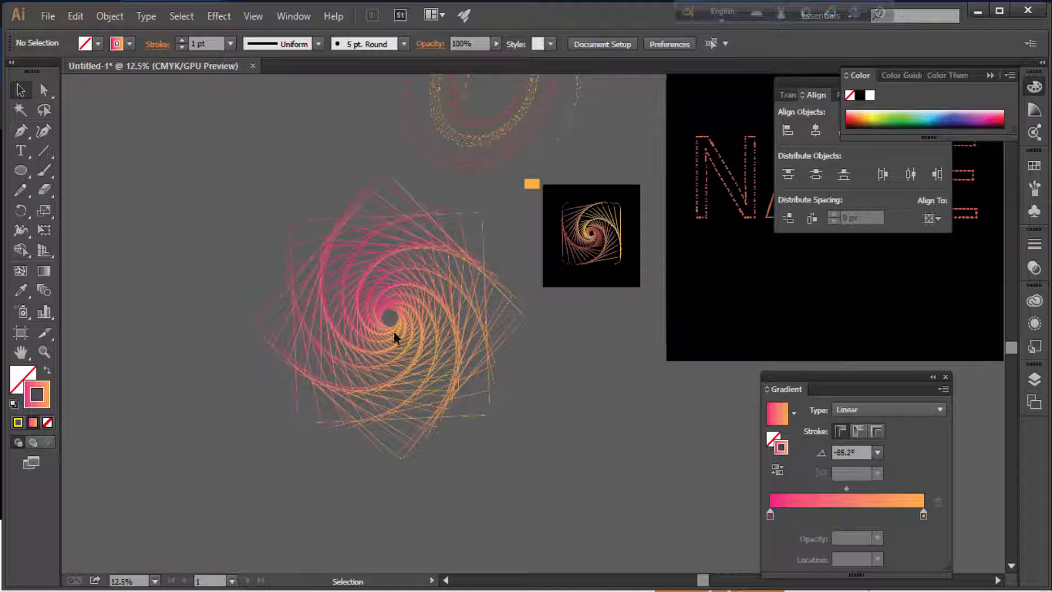
{"action": "left_click", "coordinate": [492, 463]}
{"action": "left_click_drag", "start_coordinate": [519, 461], "coordinate": [539, 475]}
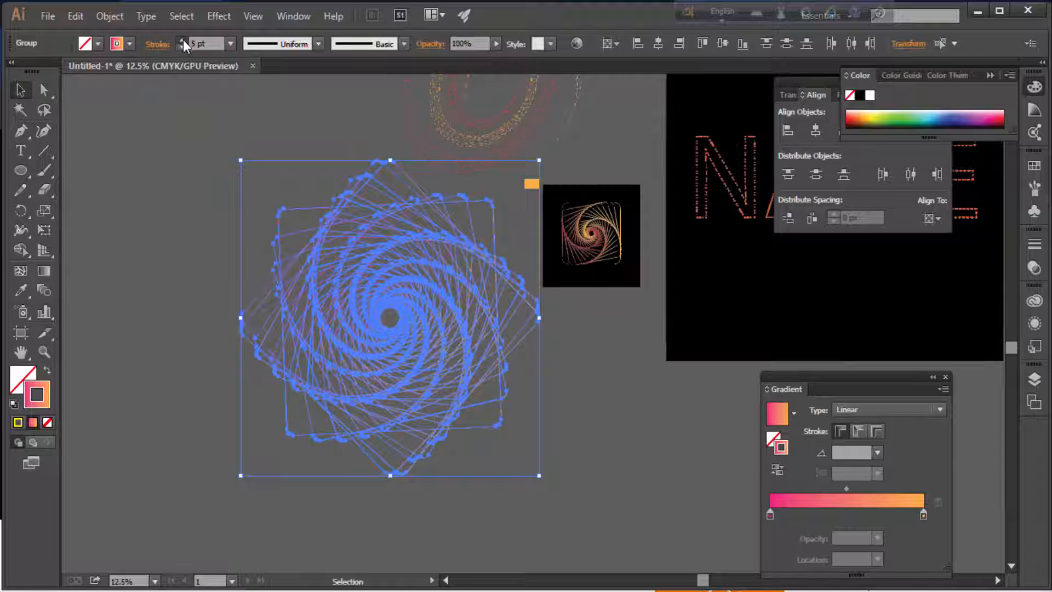
{"action": "left_click", "coordinate": [189, 169]}
Move the dashed NAME lettering toward the right edge of the large black rectangle to clear its area.
{"action": "left_click_drag", "start_coordinate": [292, 275], "coordinate": [196, 296]}
{"action": "left_click_drag", "start_coordinate": [582, 333], "coordinate": [321, 392]}
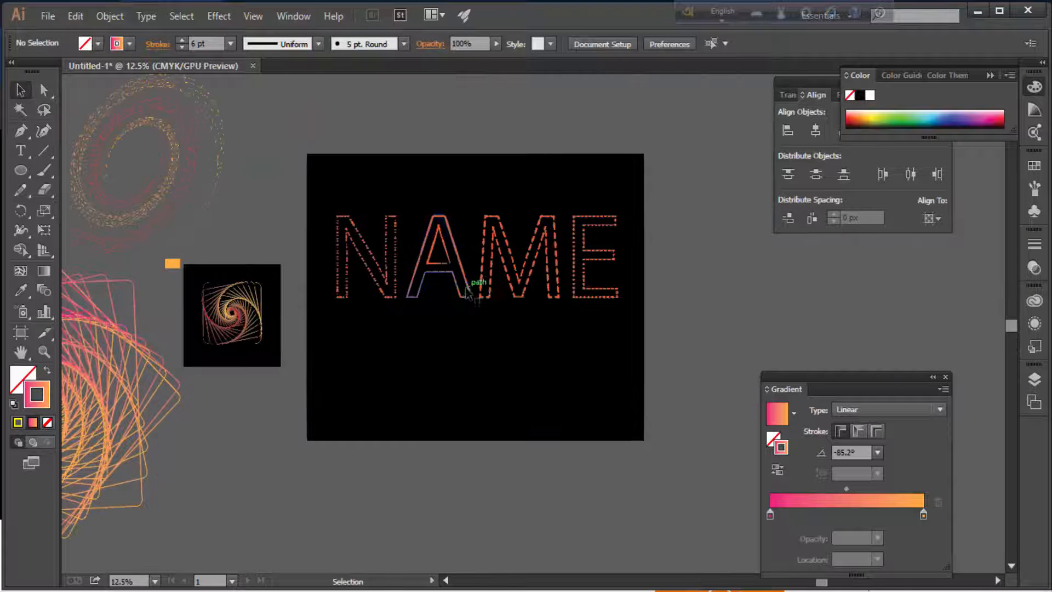
{"action": "left_click_drag", "start_coordinate": [362, 328], "coordinate": [584, 242]}
{"action": "left_click_drag", "start_coordinate": [609, 252], "coordinate": [820, 256]}
{"action": "left_click_drag", "start_coordinate": [820, 255], "coordinate": [820, 255]}
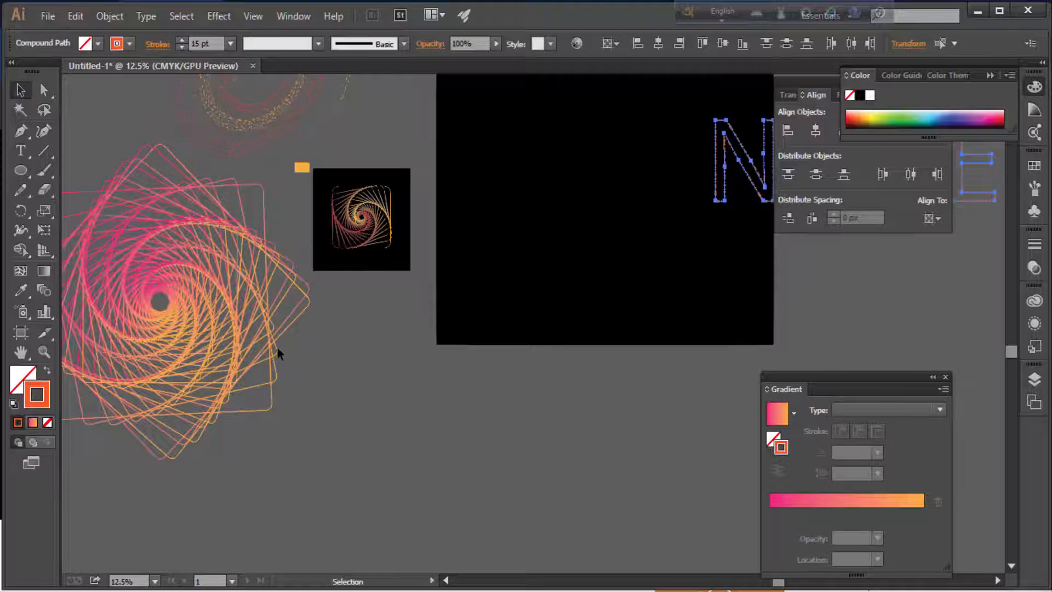
Shrink the whole rosette and move it onto the upper-left area of the large black rectangle.
{"action": "left_click", "coordinate": [277, 346]}
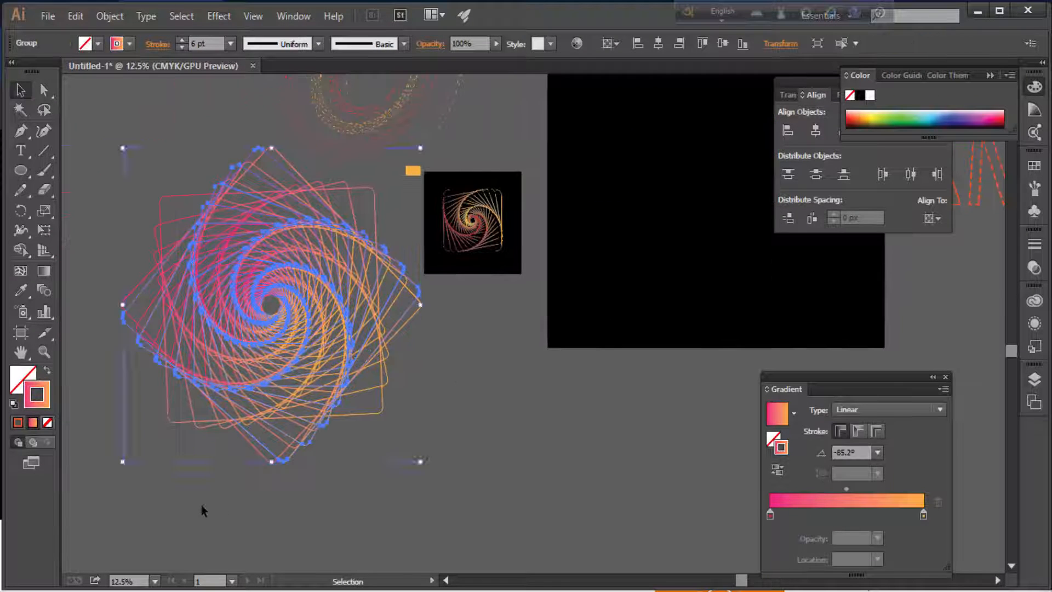
{"action": "left_click", "coordinate": [202, 504]}
{"action": "left_click", "coordinate": [307, 308]}
{"action": "left_click_drag", "start_coordinate": [422, 462], "coordinate": [348, 385]}
{"action": "left_click_drag", "start_coordinate": [286, 312], "coordinate": [698, 200]}
{"action": "left_click_drag", "start_coordinate": [561, 291], "coordinate": [526, 249]}
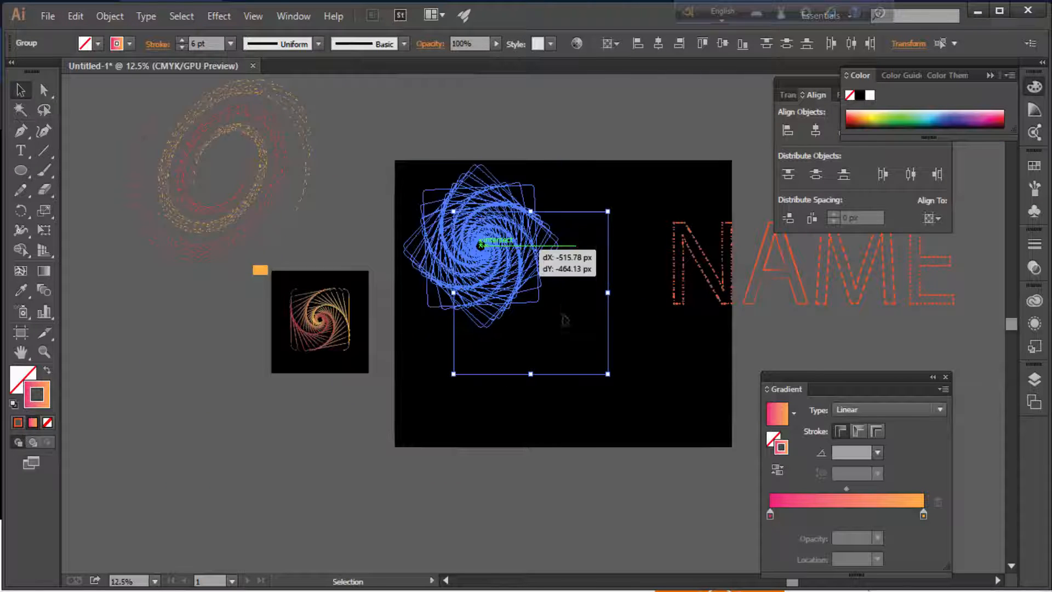
{"action": "left_click_drag", "start_coordinate": [558, 327], "coordinate": [530, 286]}
{"action": "left_click", "coordinate": [575, 278]}
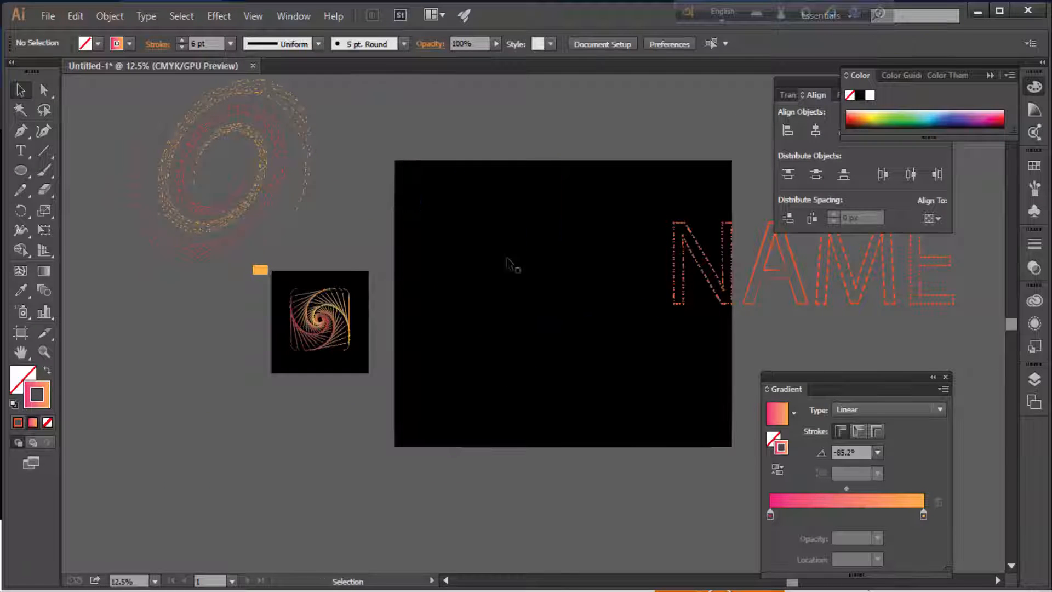
Send the large black rectangle behind all other artwork and lock it.
{"action": "left_click", "coordinate": [510, 265]}
{"action": "left_click", "coordinate": [575, 336]}
{"action": "left_click_drag", "start_coordinate": [514, 351], "coordinate": [518, 355]}
{"action": "key", "text": "ctrl+shift+["}
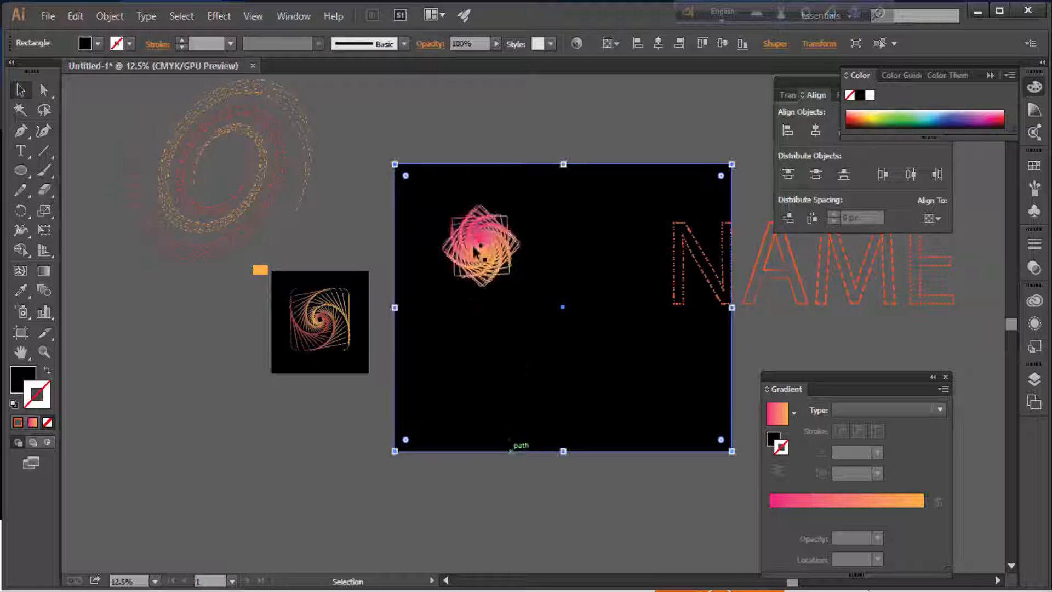
{"action": "key", "text": "ctrl+2"}
Enlarge the rosette on the black rectangle to about twice its size and deselect it.
{"action": "left_click_drag", "start_coordinate": [454, 316], "coordinate": [524, 211]}
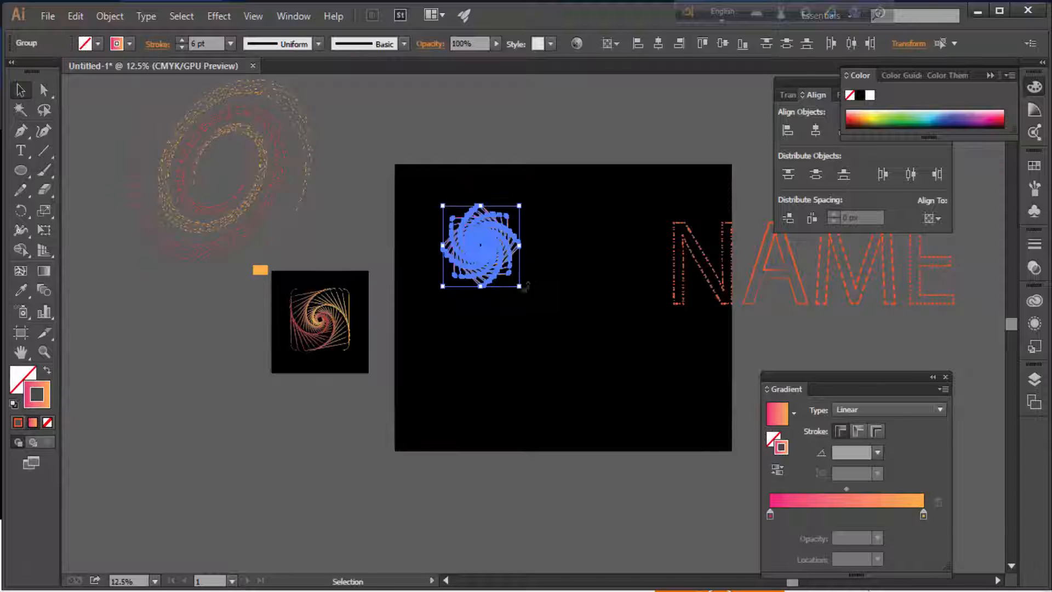
{"action": "left_click_drag", "start_coordinate": [519, 286], "coordinate": [428, 362]}
{"action": "left_click", "coordinate": [515, 334]}
Shift one spiral copy diagonally down and right out of the rosette and set its stroke weight to 1 pt.
{"action": "key", "text": "ctrl+plus"}
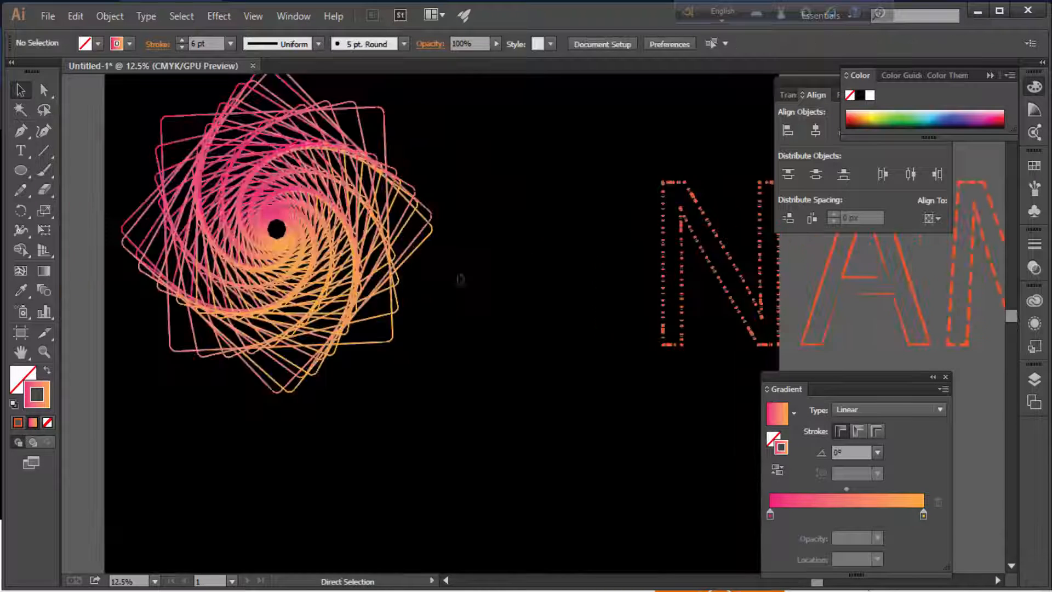
{"action": "left_click_drag", "start_coordinate": [466, 282], "coordinate": [547, 308]}
{"action": "left_click_drag", "start_coordinate": [449, 303], "coordinate": [472, 325]}
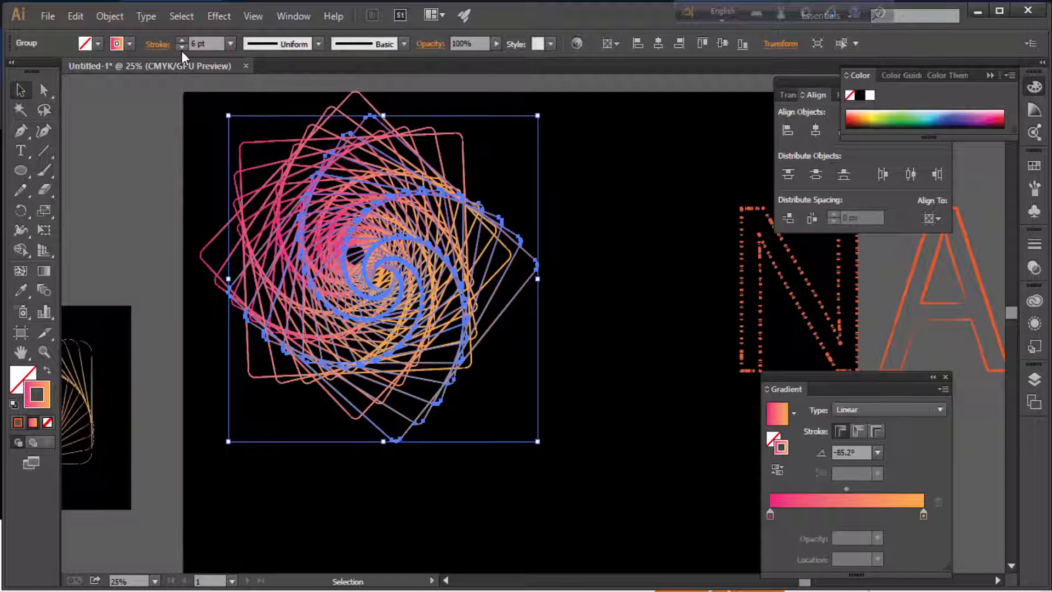
{"action": "left_click", "coordinate": [168, 158]}
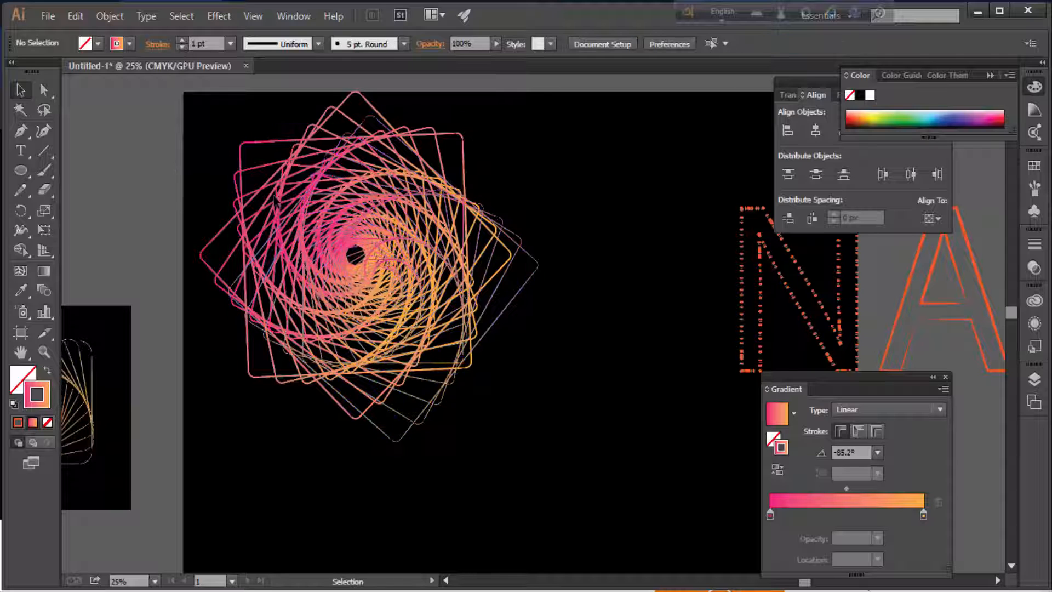
Move the dashed circle artwork onto the black rectangle beside the rosette and scale it down.
{"action": "left_click_drag", "start_coordinate": [219, 417], "coordinate": [475, 343]}
{"action": "left_click_drag", "start_coordinate": [283, 299], "coordinate": [342, 420]}
{"action": "left_click_drag", "start_coordinate": [259, 277], "coordinate": [713, 452]}
{"action": "left_click_drag", "start_coordinate": [531, 386], "coordinate": [88, 254]}
{"action": "left_click_drag", "start_coordinate": [255, 347], "coordinate": [621, 483]}
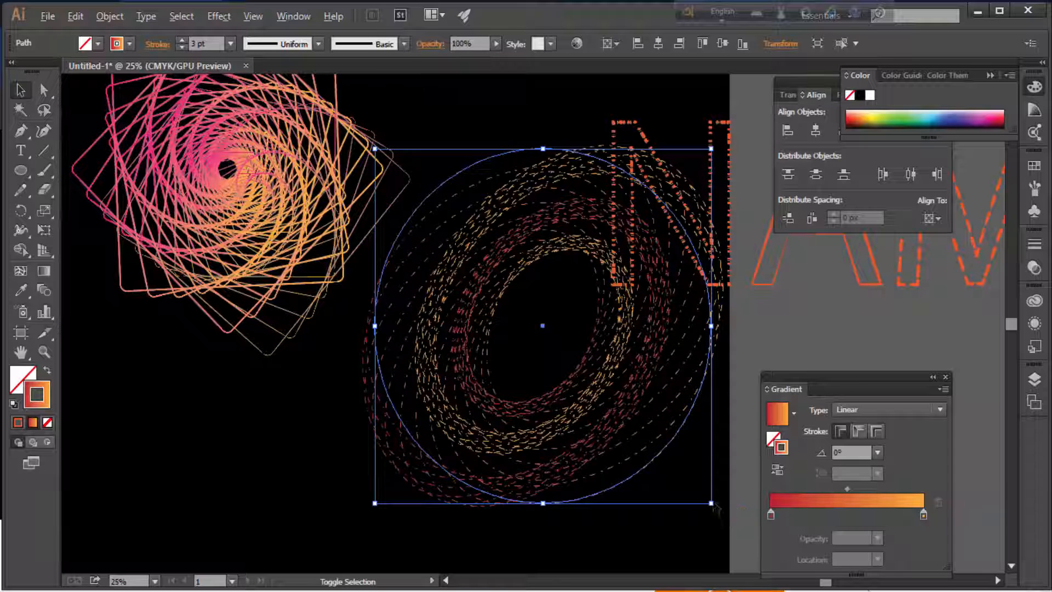
{"action": "left_click_drag", "start_coordinate": [711, 502], "coordinate": [516, 462]}
{"action": "left_click", "coordinate": [630, 436]}
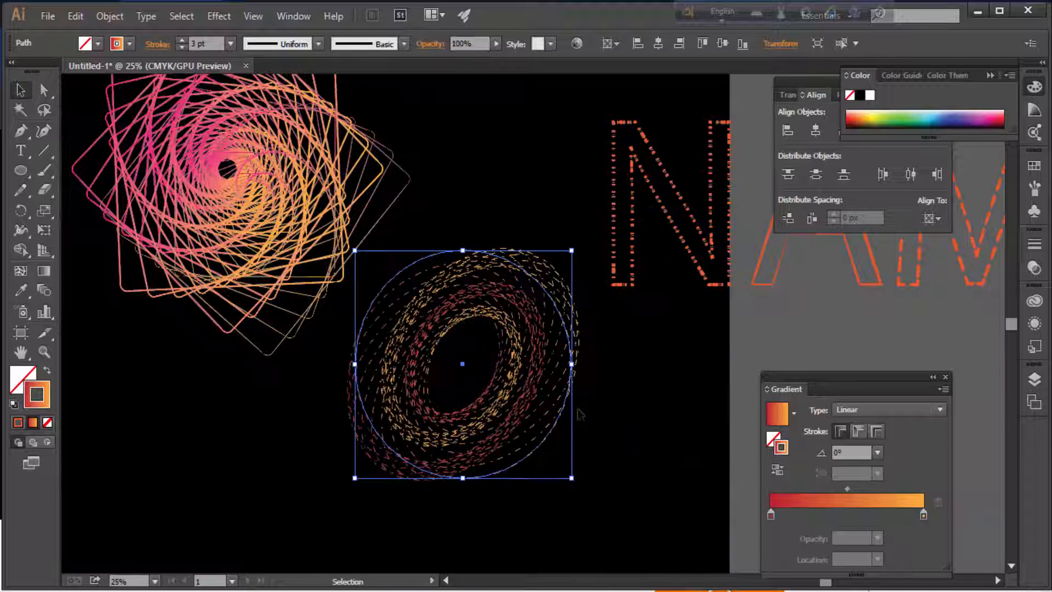
Set the first two dash and gap pairs of the dashed circle artwork's stroke to 0 pt.
{"action": "left_click", "coordinate": [151, 43]}
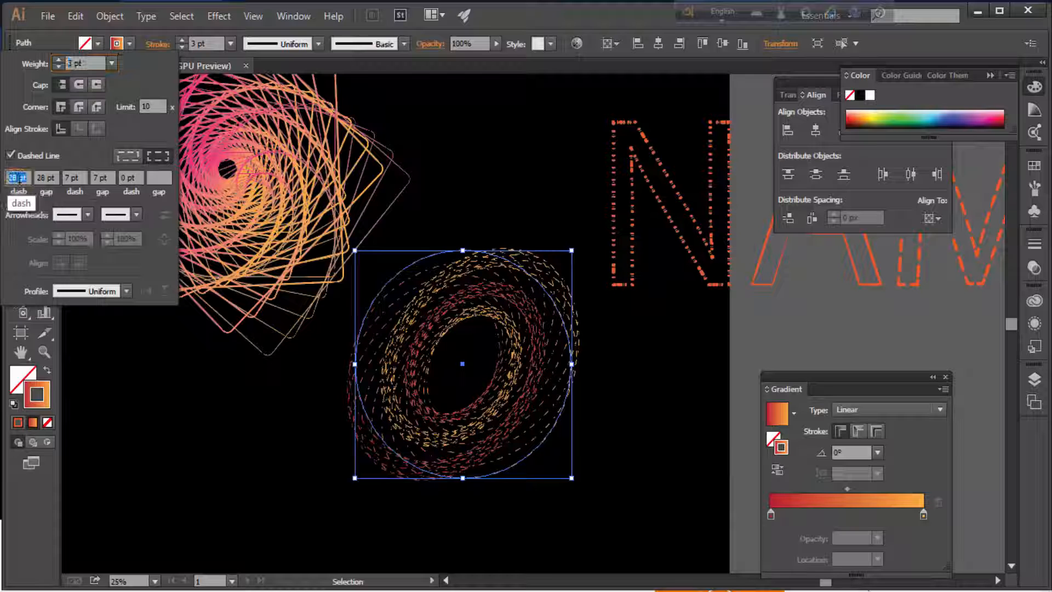
{"action": "key", "text": "Tab"}
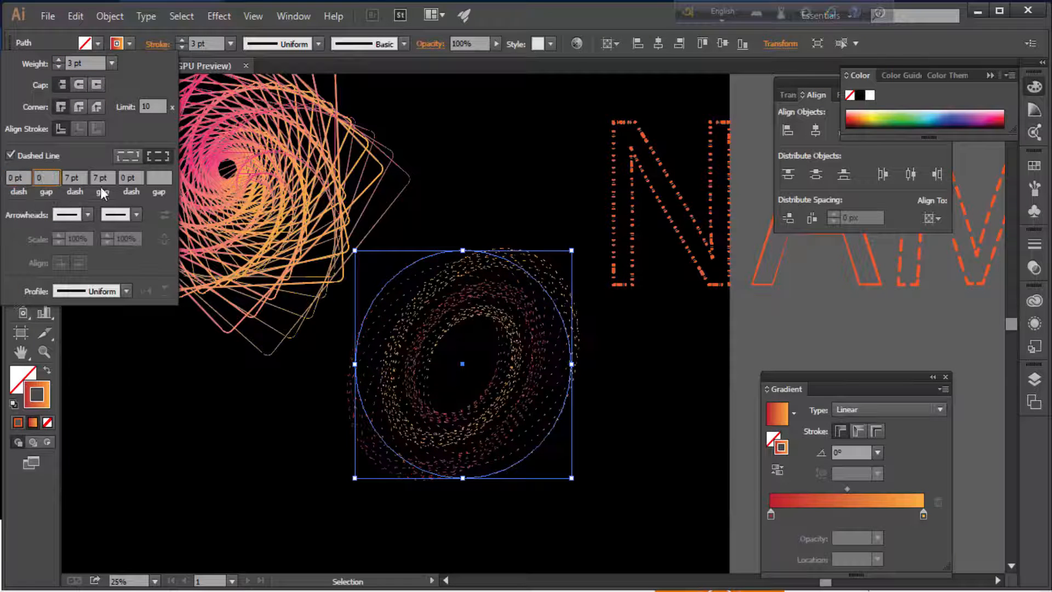
{"action": "type", "text": "0"}
{"action": "key", "text": "Tab"}
{"action": "type", "text": "0"}
{"action": "key", "text": "Tab"}
{"action": "type", "text": "0"}
{"action": "key", "text": "Tab"}
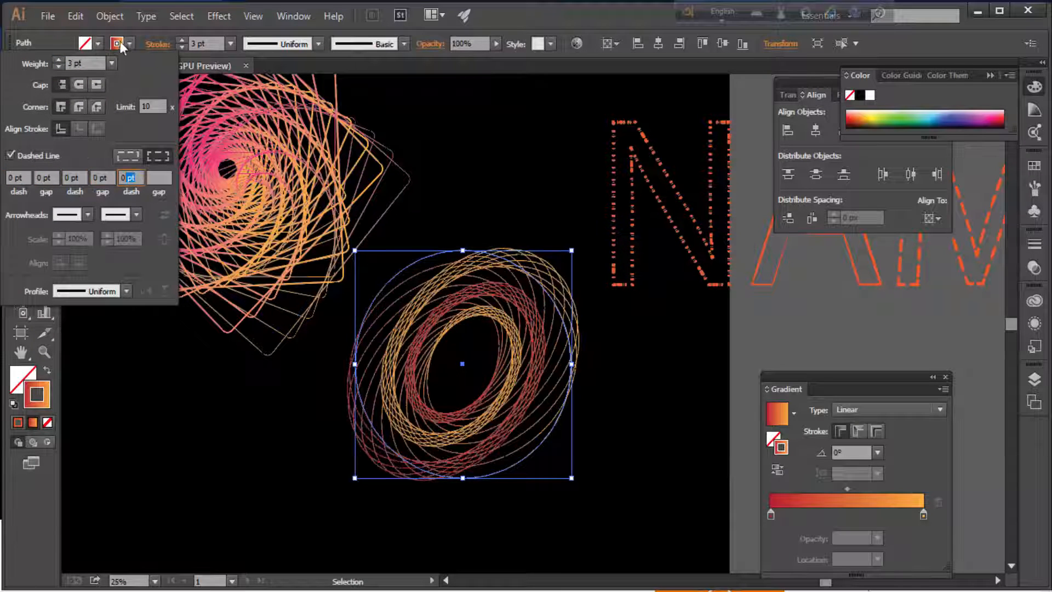
Increase the circle artwork's stroke weight to 5 pt and deselect it.
{"action": "double_click", "coordinate": [58, 61]}
{"action": "left_click", "coordinate": [450, 172]}
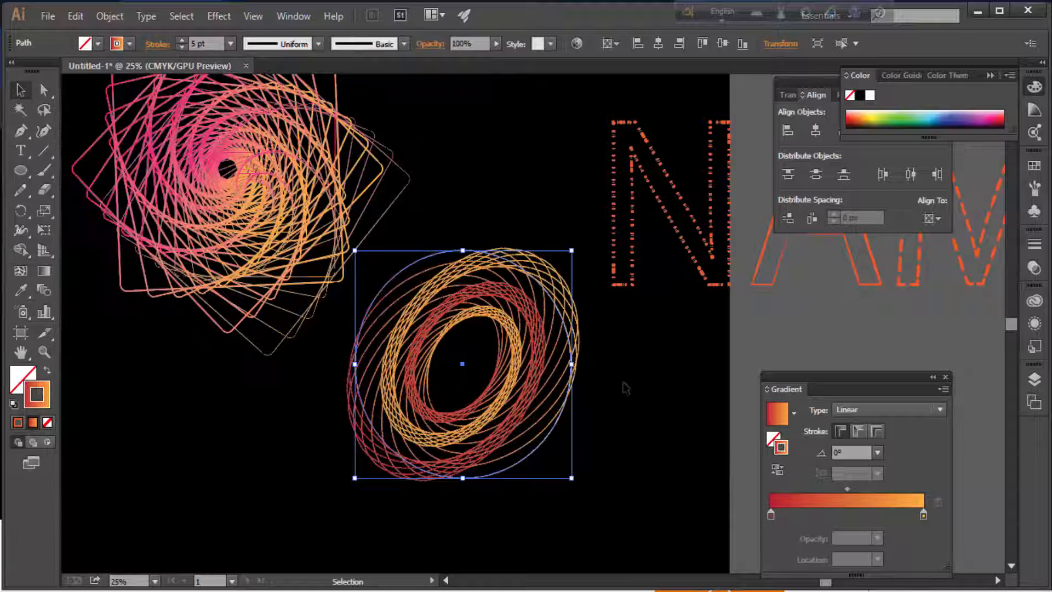
{"action": "left_click", "coordinate": [624, 386]}
Move the offset thin spiral copy diagonally up and left back into the rosette and deselect it.
{"action": "mouse_move", "coordinate": [628, 376]}
{"action": "left_mouse_down"}
{"action": "mouse_move", "coordinate": [671, 386]}
{"action": "mouse_move", "coordinate": [695, 436]}
{"action": "left_mouse_up"}
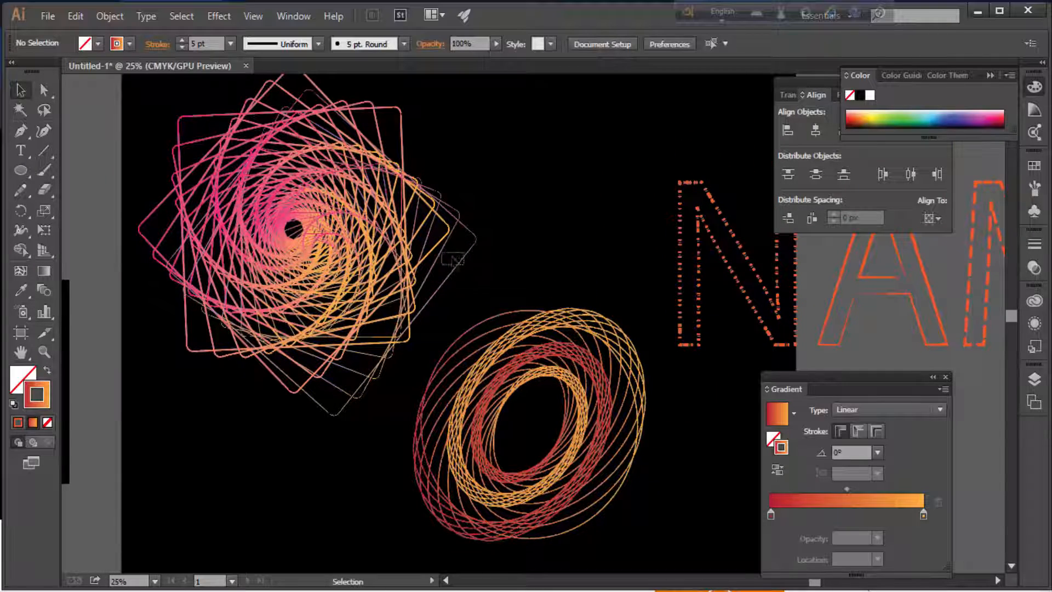
{"action": "left_click", "coordinate": [452, 259]}
{"action": "left_click_drag", "start_coordinate": [336, 261], "coordinate": [315, 245]}
{"action": "left_click", "coordinate": [564, 233]}
{"action": "scroll", "coordinate": [567, 254], "scroll_direction": "up", "scroll_amount": 1}
{"action": "key", "text": "ctrl+minus"}
{"action": "key", "text": "ctrl+minus"}
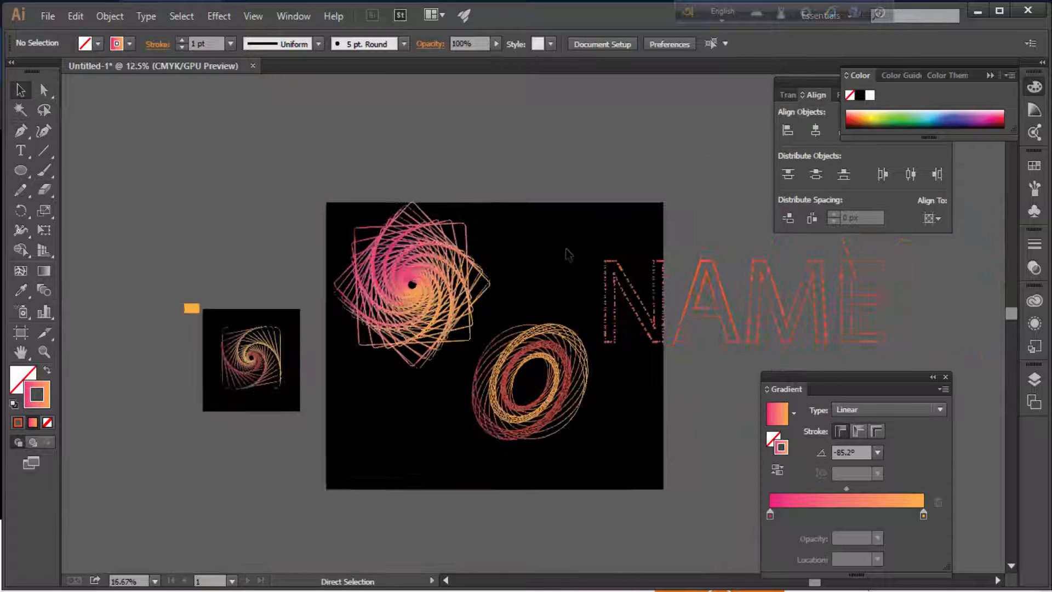
{"action": "left_click_drag", "start_coordinate": [658, 442], "coordinate": [622, 420]}
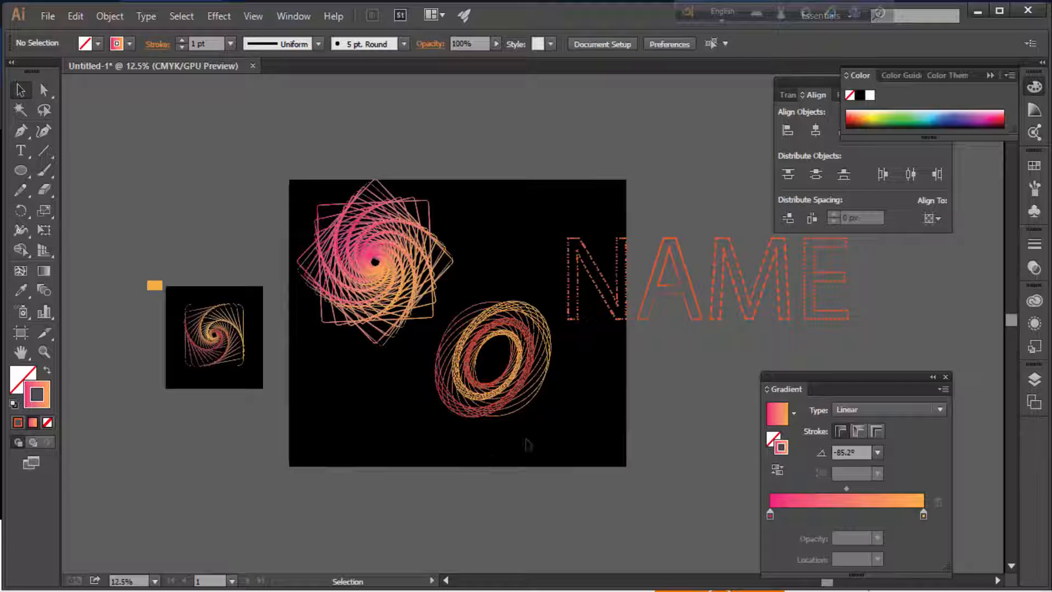
{"action": "left_click", "coordinate": [944, 554]}
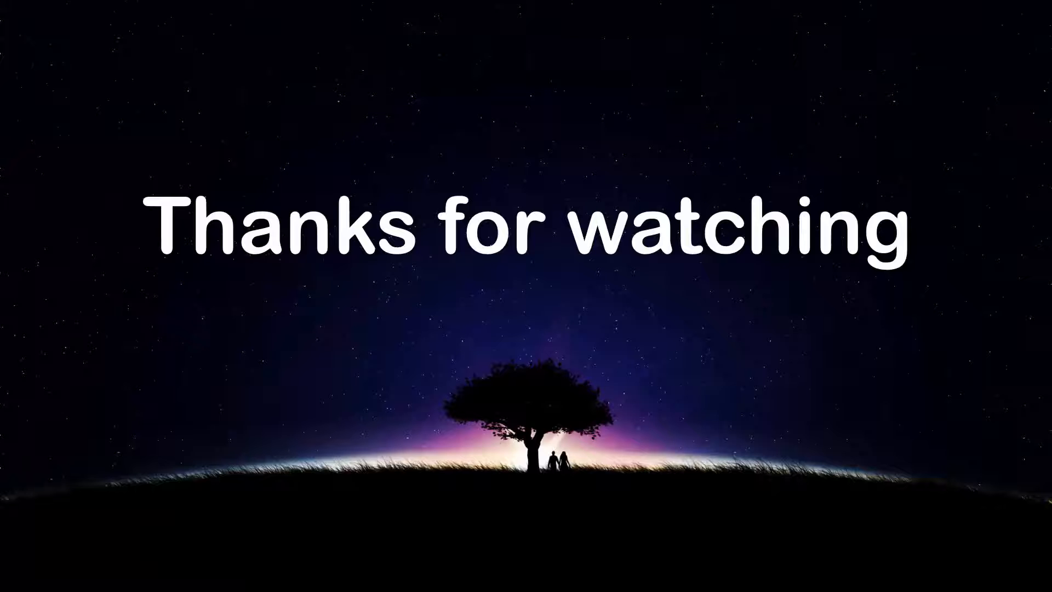